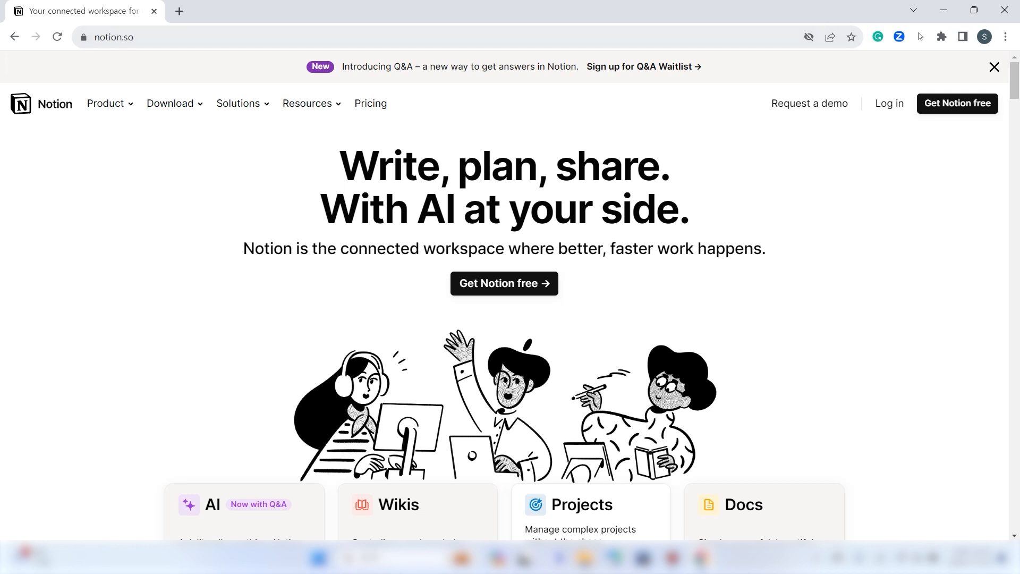
Log in to Notion with the existing Google account
{"action": "left_click", "coordinate": [890, 103]}
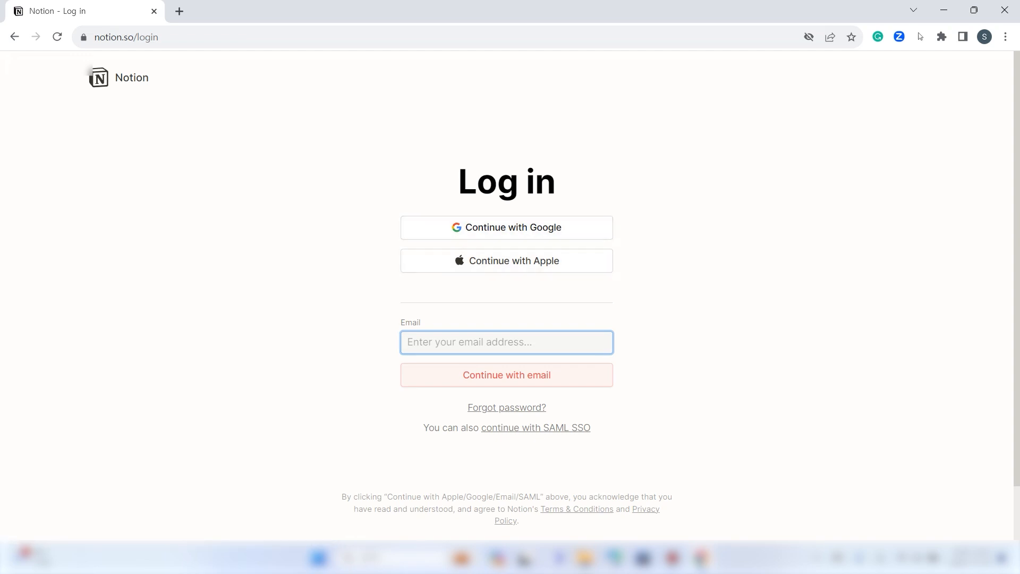
{"action": "left_click", "coordinate": [507, 227]}
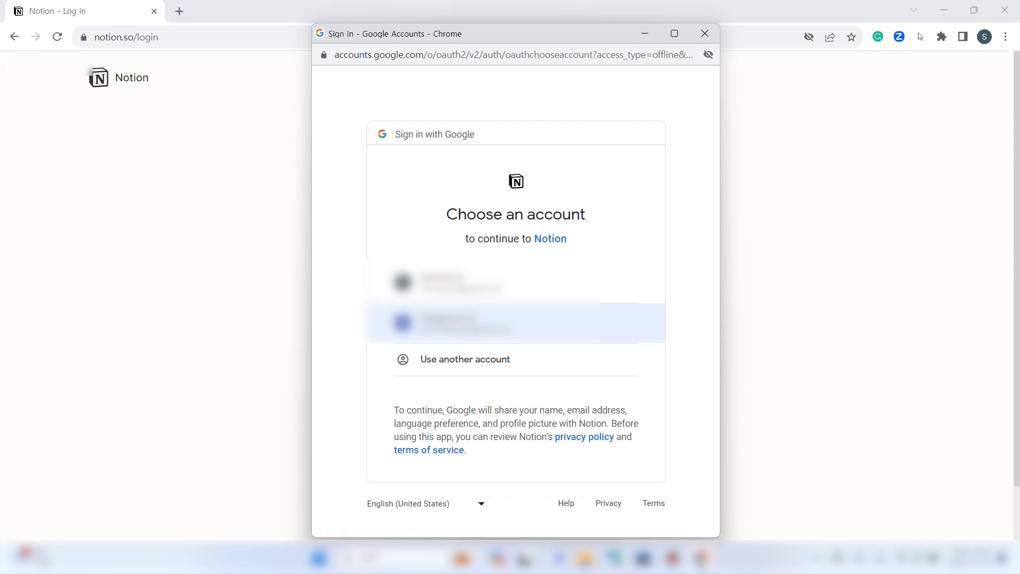
{"action": "left_click", "coordinate": [506, 323]}
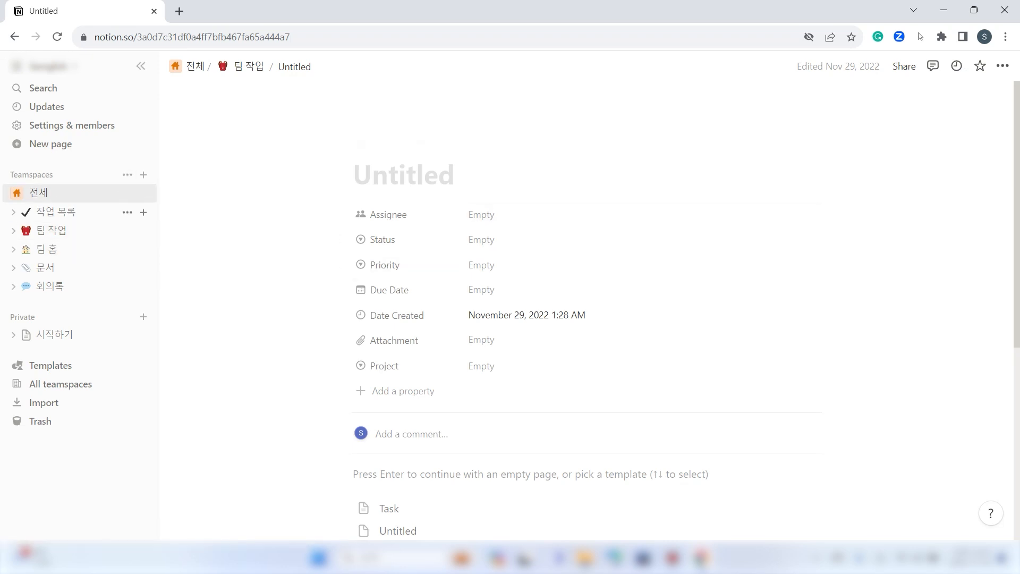
{"action": "left_click", "coordinate": [128, 193]}
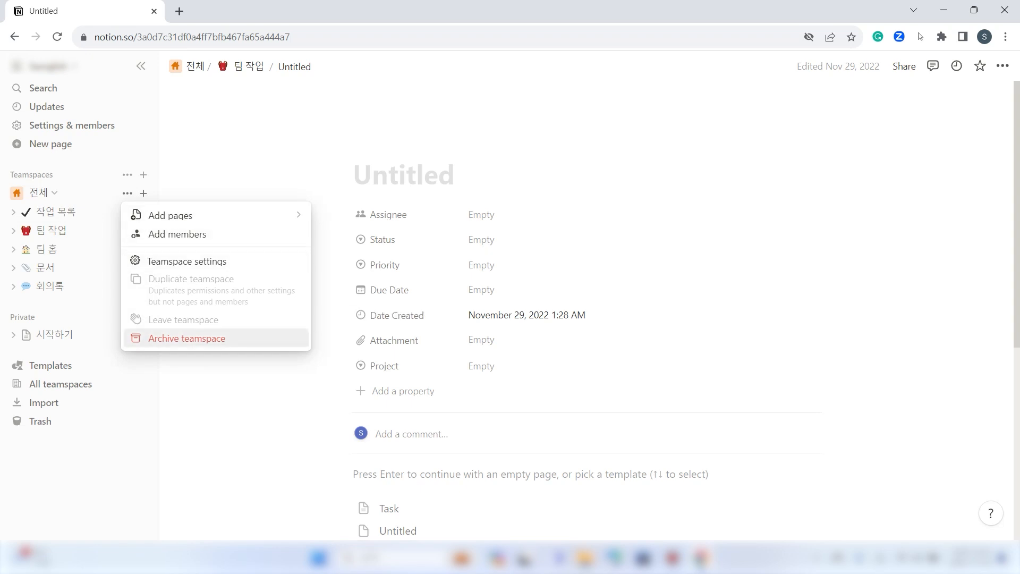
{"action": "left_click", "coordinate": [106, 212]}
{"action": "left_click", "coordinate": [32, 175]}
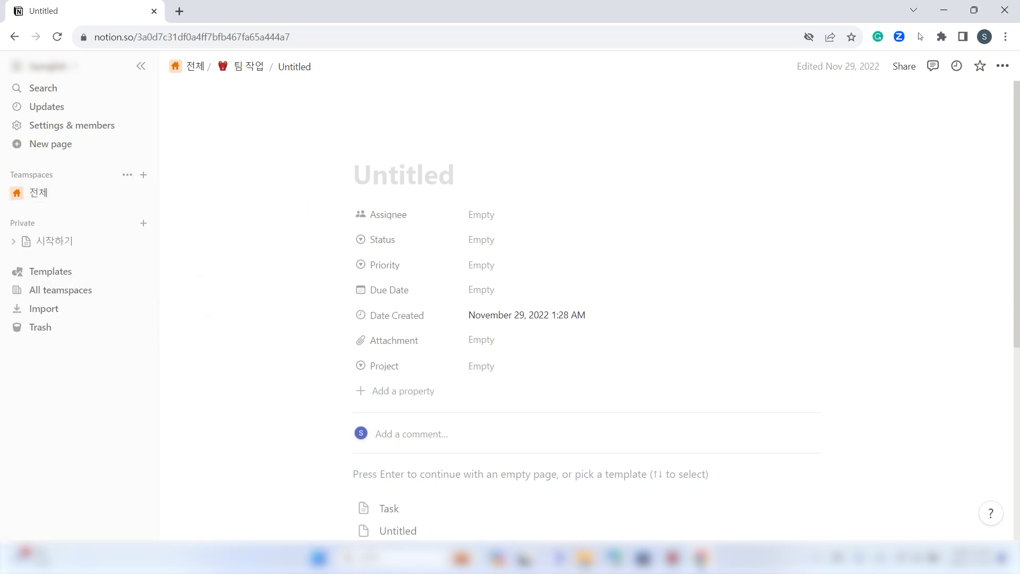
Rename the 전체 teamspace as Workspace in its general settings
{"action": "left_click", "coordinate": [127, 193]}
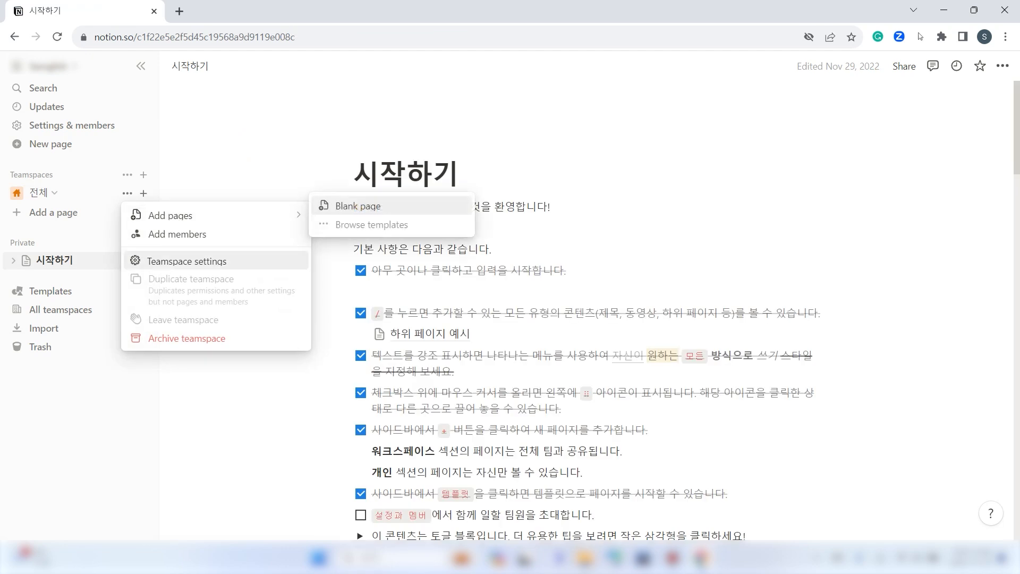
{"action": "left_click", "coordinate": [187, 261]}
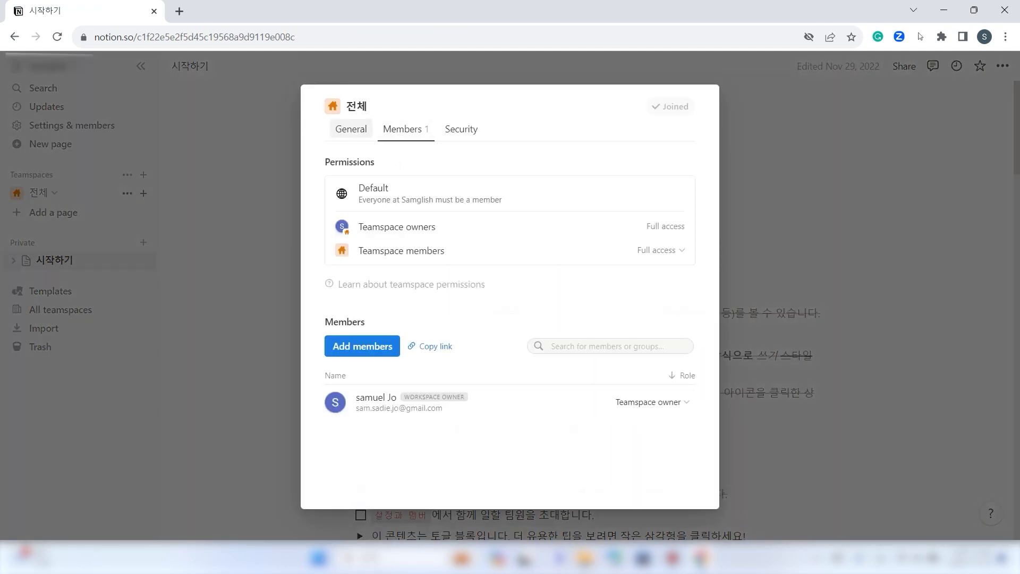
{"action": "left_click", "coordinate": [350, 130]}
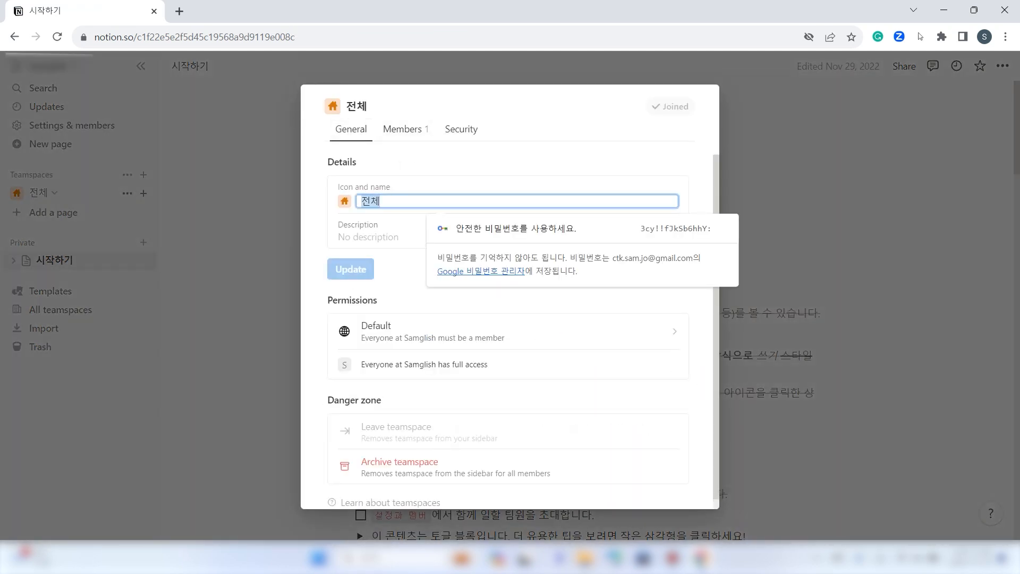
{"action": "type", "text": "Work"}
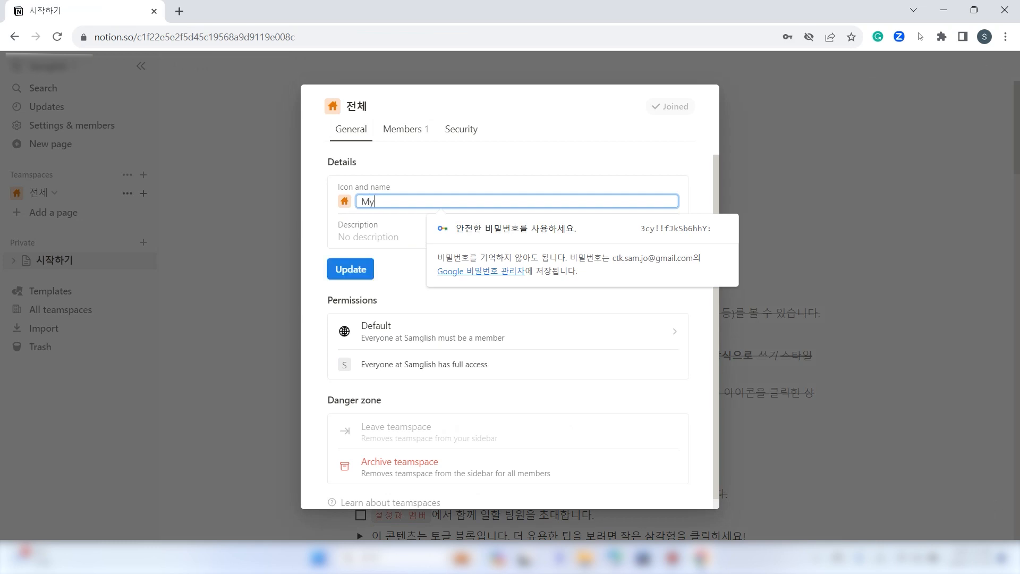
{"action": "type", "text": "space"}
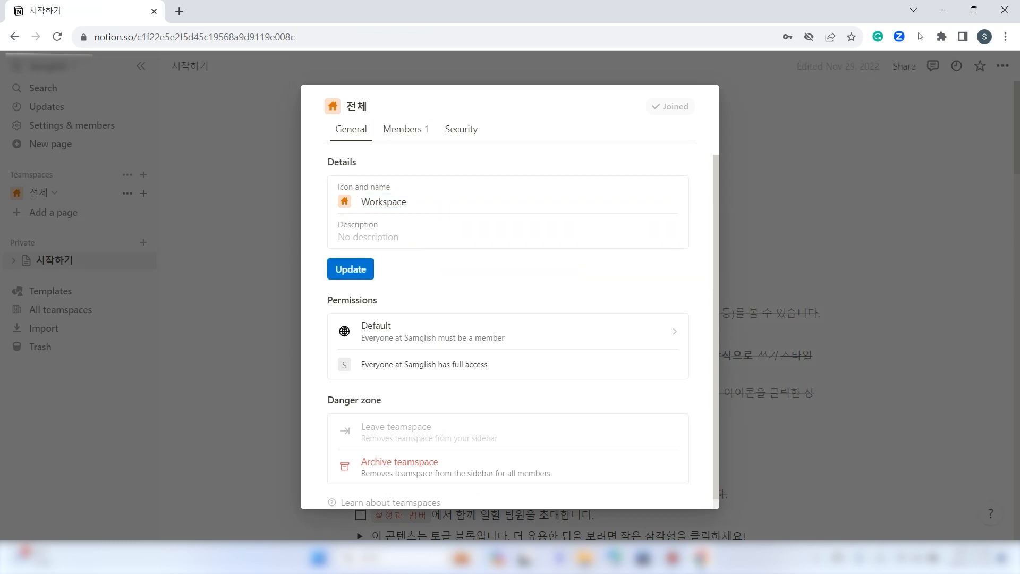
{"action": "left_click", "coordinate": [366, 269]}
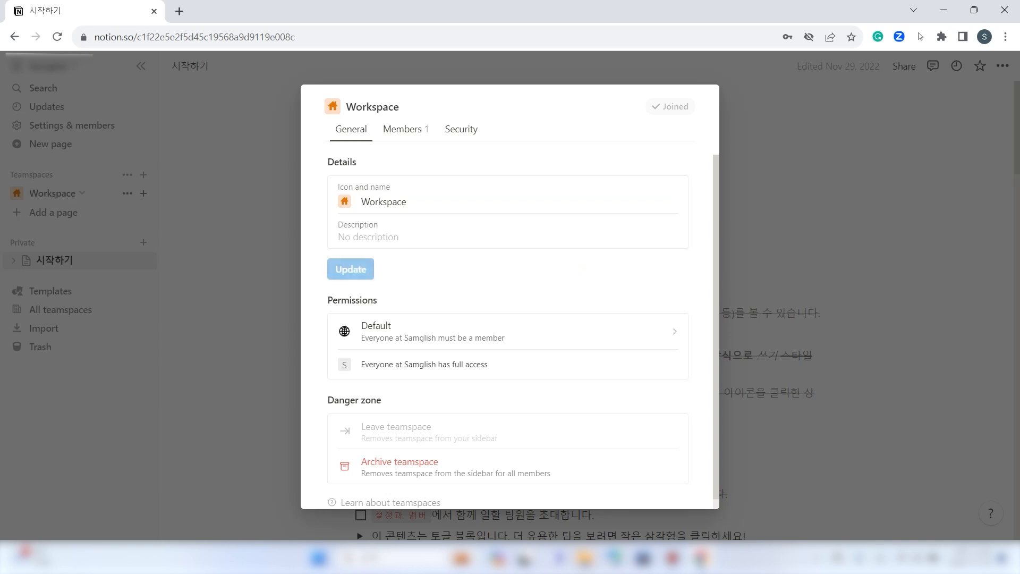
{"action": "key", "text": "Escape"}
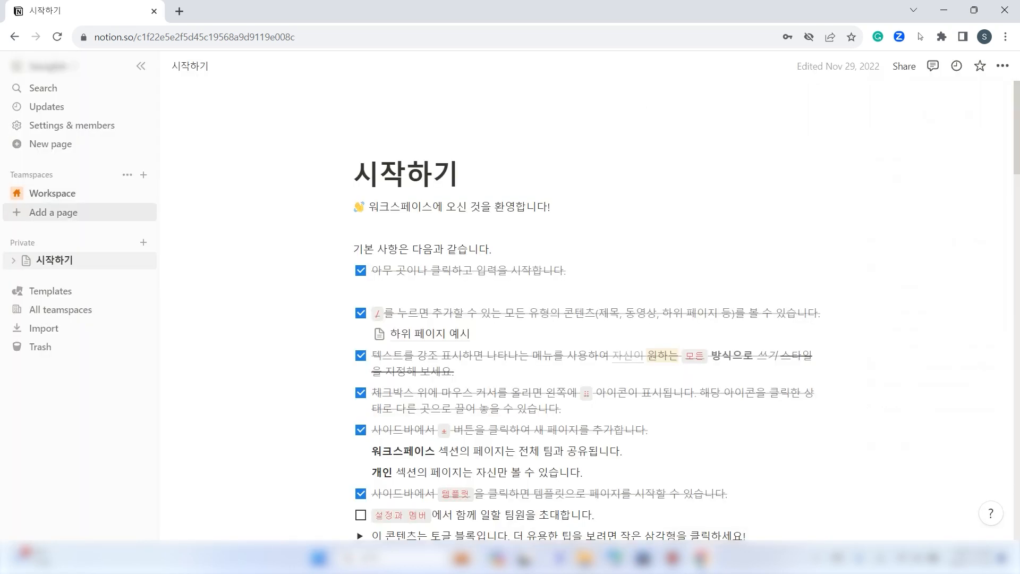
Add an empty page titled Dashboard to the Workspace teamspace
{"action": "left_click", "coordinate": [54, 212]}
{"action": "left_click", "coordinate": [78, 227]}
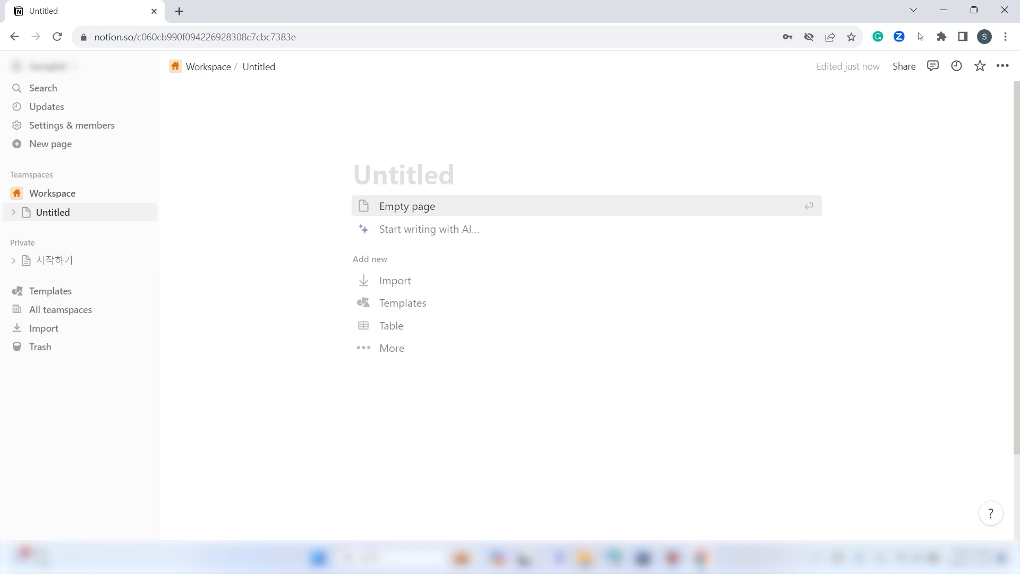
{"action": "type", "text": "Dashboard"}
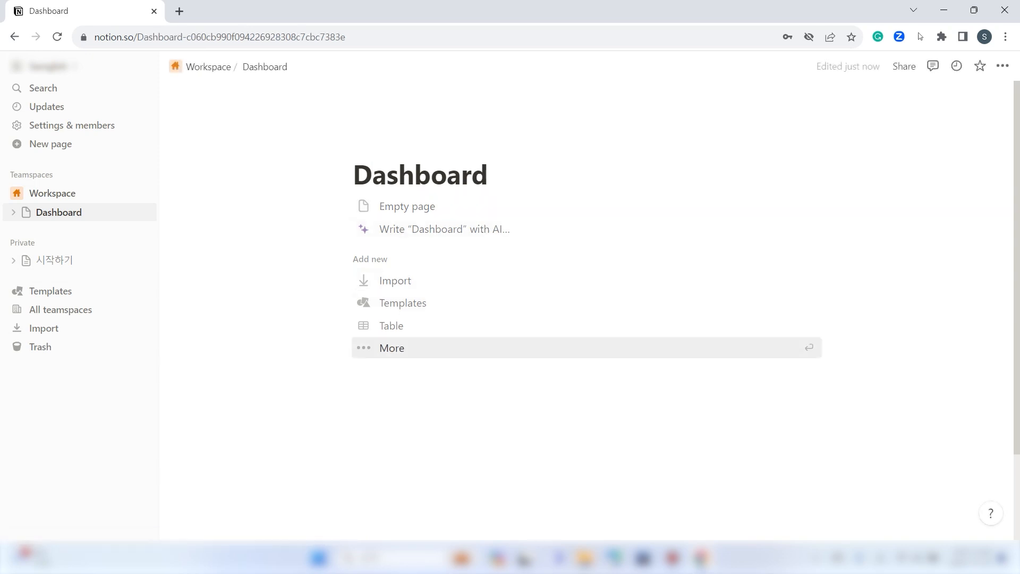
{"action": "left_click", "coordinate": [473, 388]}
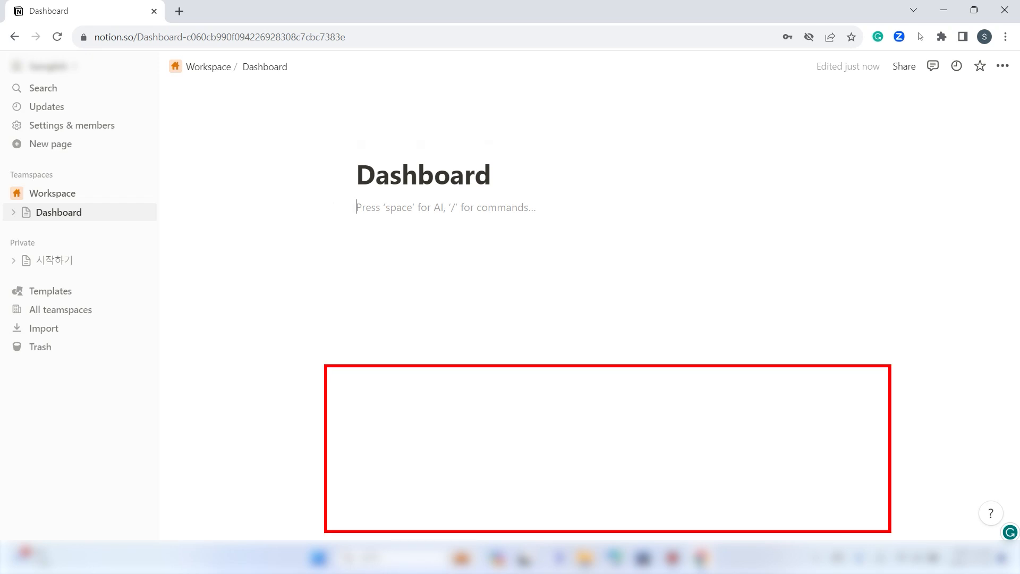
Try to insert a callout block below the Dashboard title
{"action": "type", "text": "/call"}
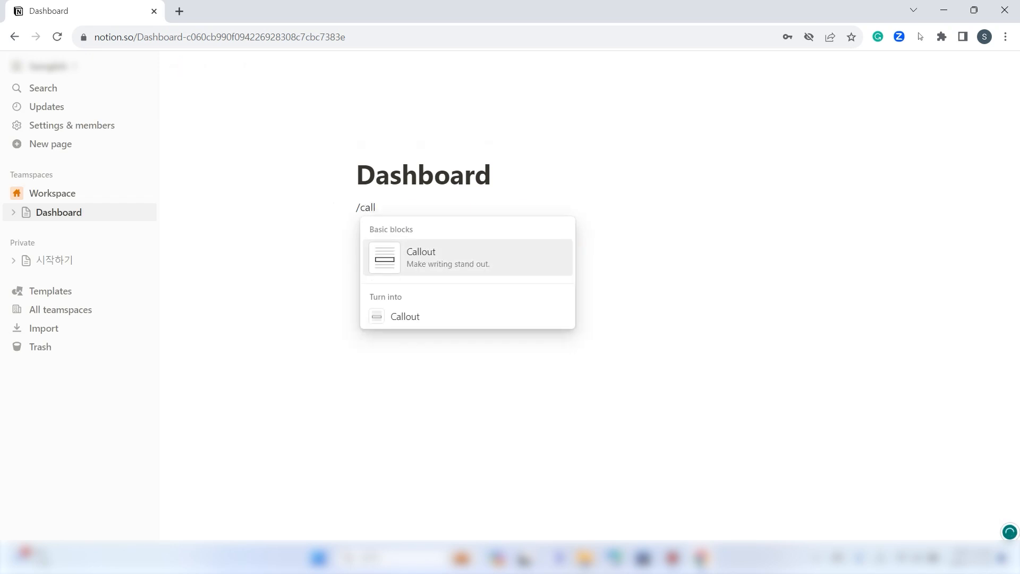
{"action": "key", "text": "Return"}
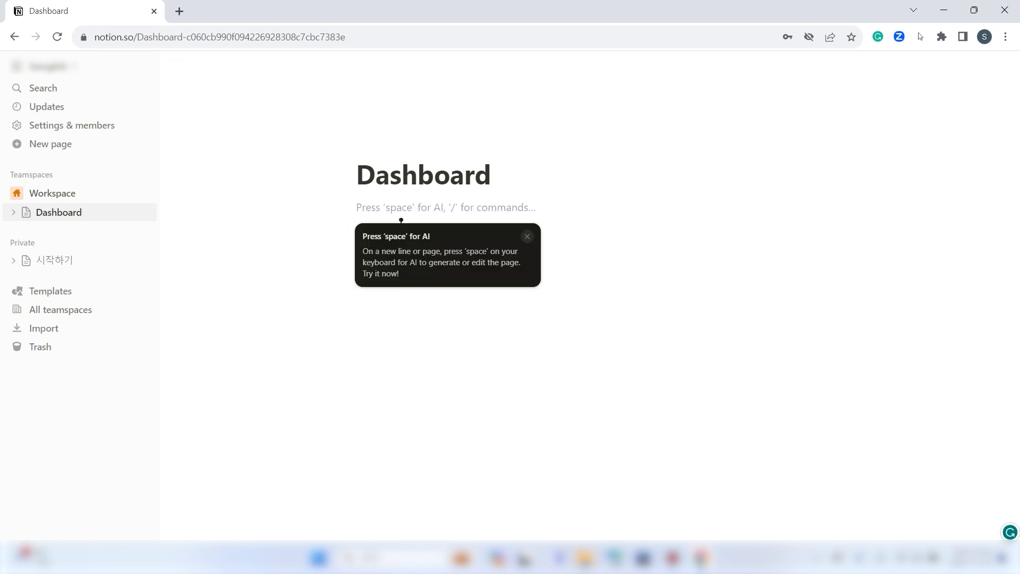
Look through the full list of block types and formatting options that can be inserted on the Dashboard page
{"action": "type", "text": "/"}
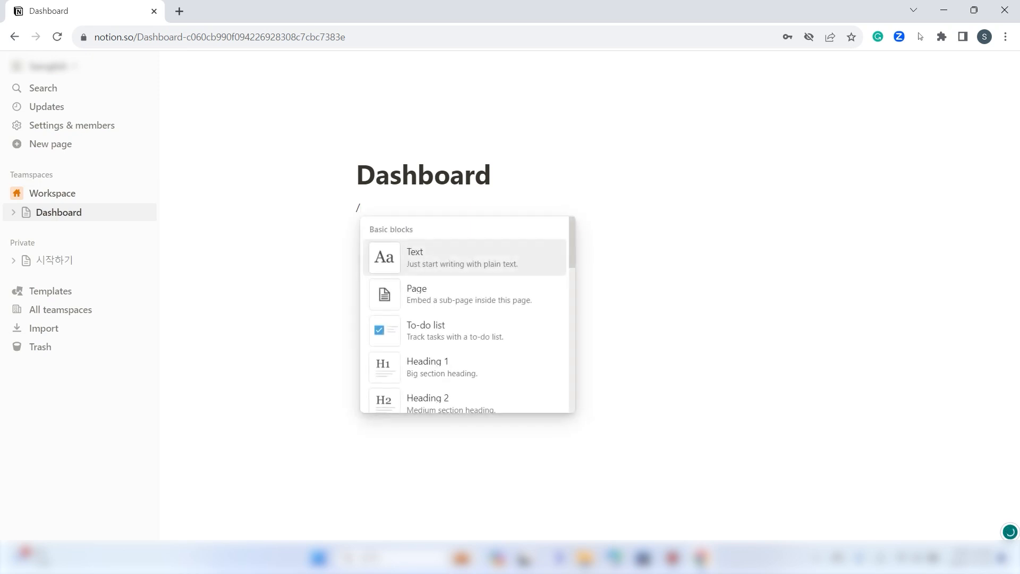
{"action": "scroll", "coordinate": [464, 252], "scroll_direction": "down", "scroll_amount": 3}
{"action": "scroll", "coordinate": [465, 252], "scroll_direction": "up", "scroll_amount": 3}
{"action": "scroll", "coordinate": [464, 253], "scroll_direction": "down", "scroll_amount": 15}
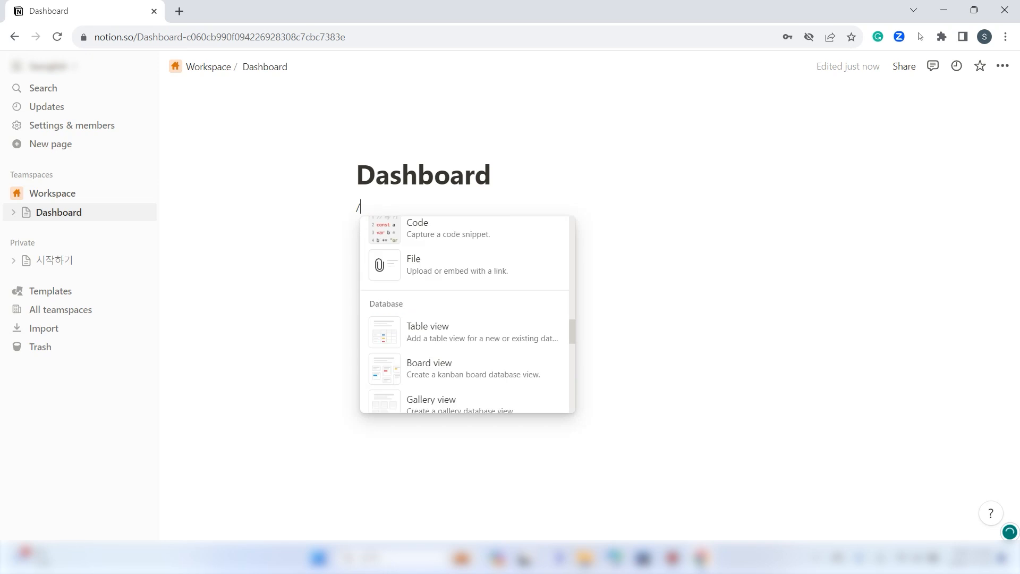
{"action": "scroll", "coordinate": [464, 266], "scroll_direction": "down", "scroll_amount": 20}
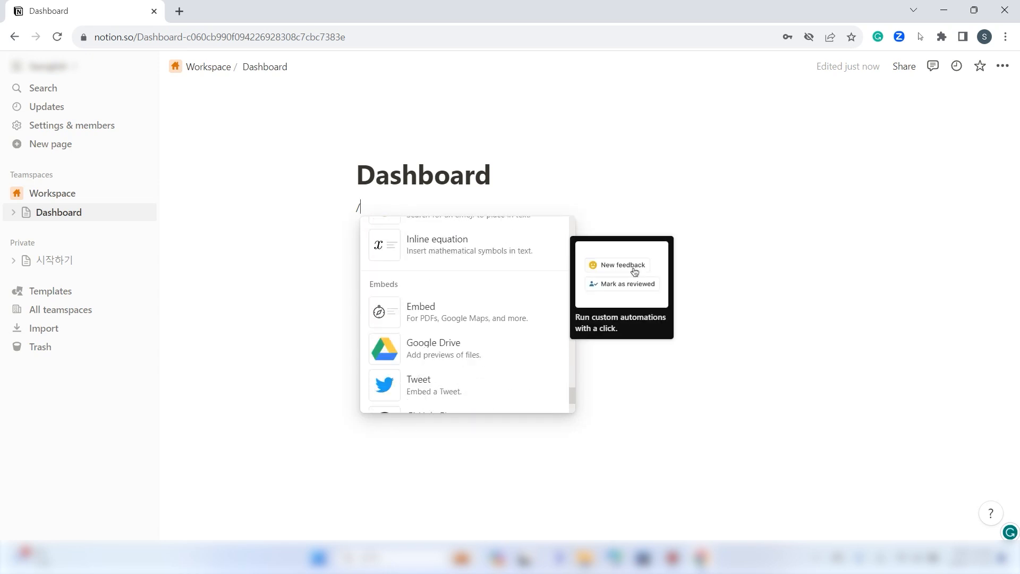
{"action": "scroll", "coordinate": [464, 303], "scroll_direction": "down", "scroll_amount": 20}
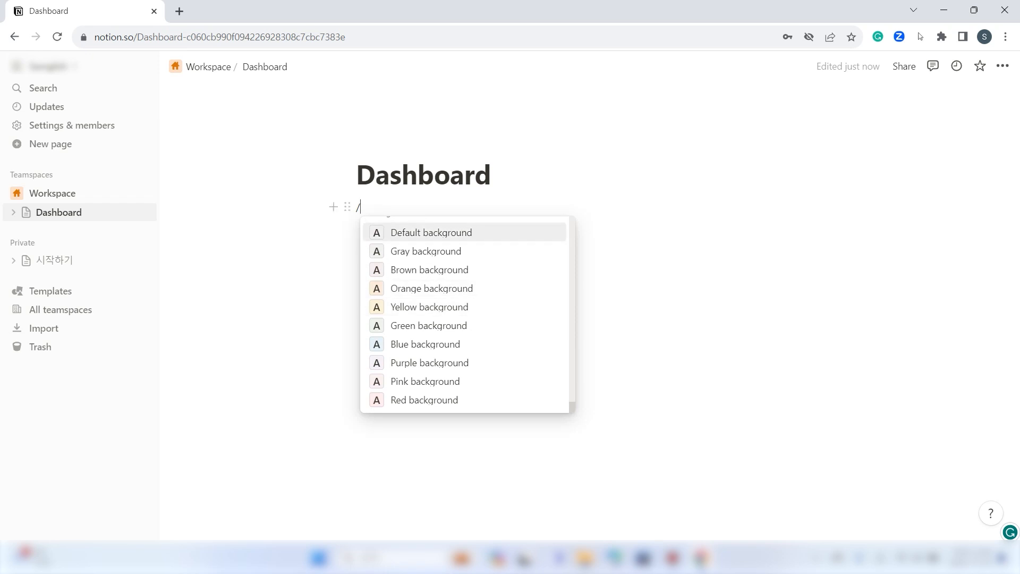
{"action": "key", "text": "Escape"}
{"action": "key", "text": "BackSpace"}
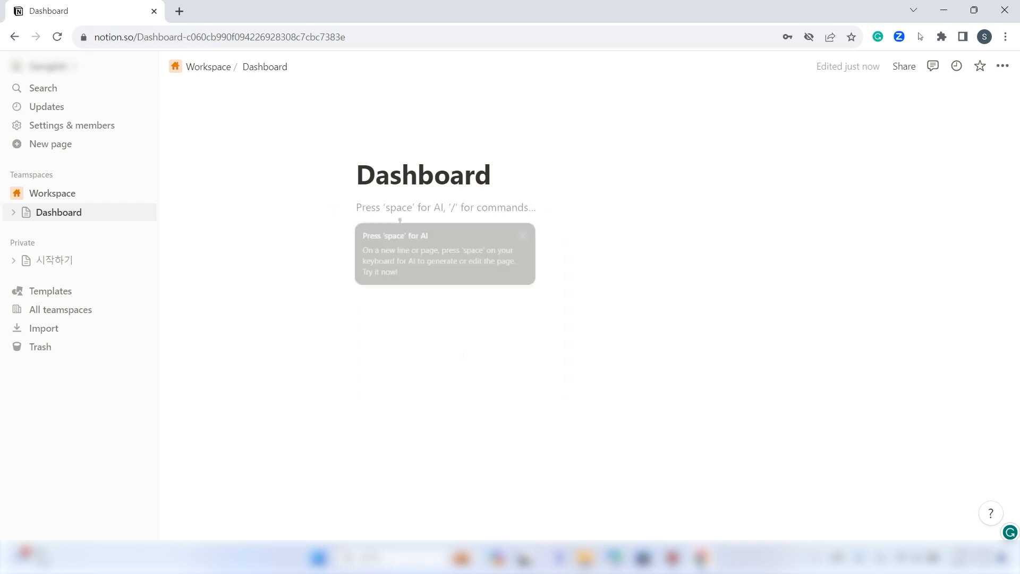
Insert a callout block below the Dashboard title and give it a blue background
{"action": "type", "text": "/call"}
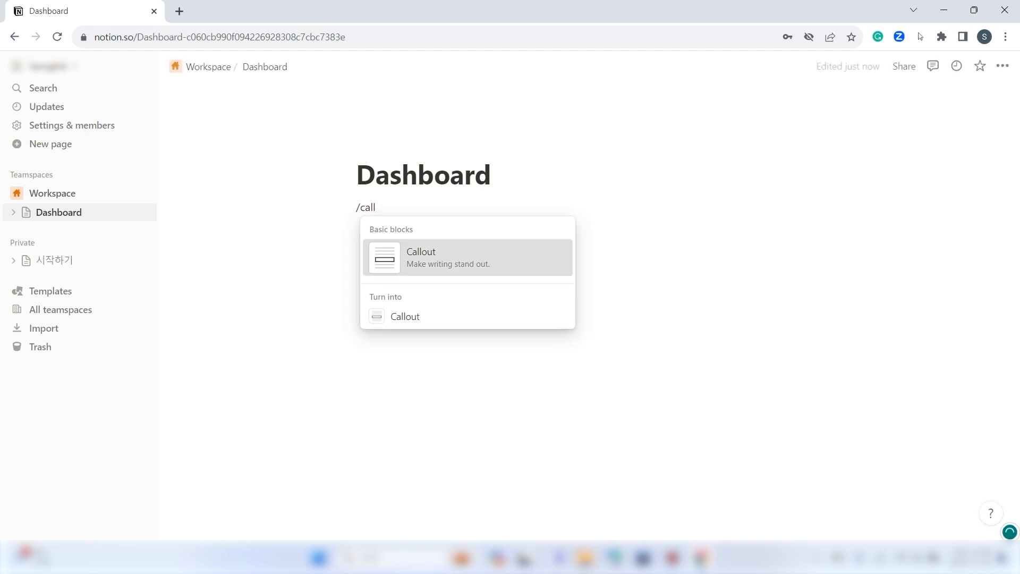
{"action": "key", "text": "Return"}
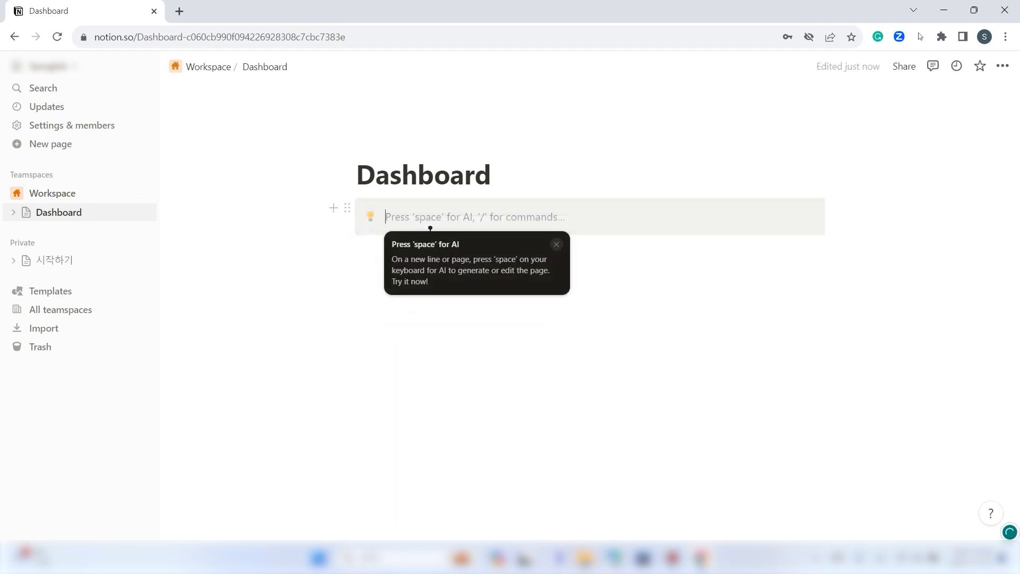
{"action": "left_click", "coordinate": [347, 207]}
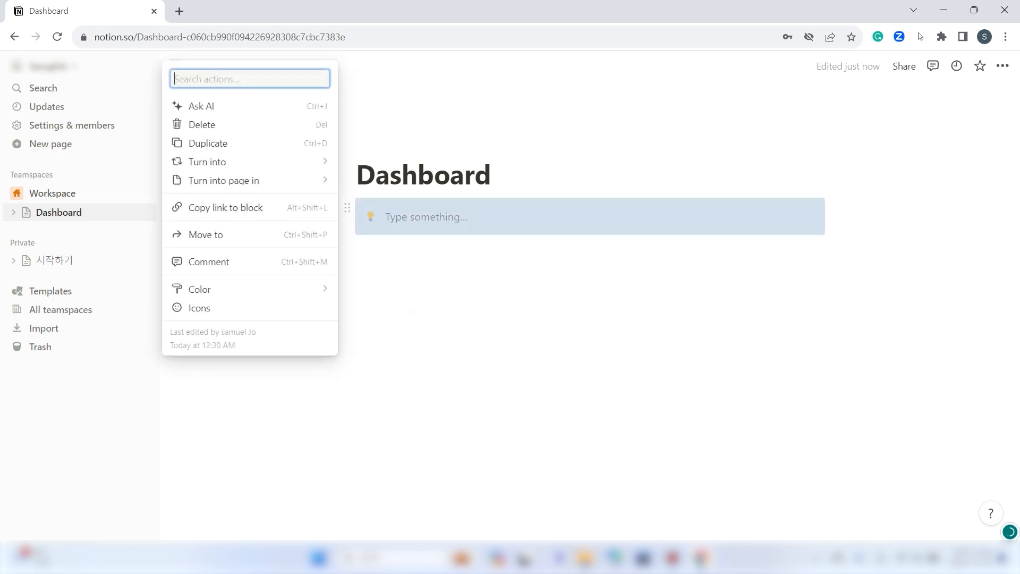
{"action": "mouse_move", "coordinate": [266, 289]}
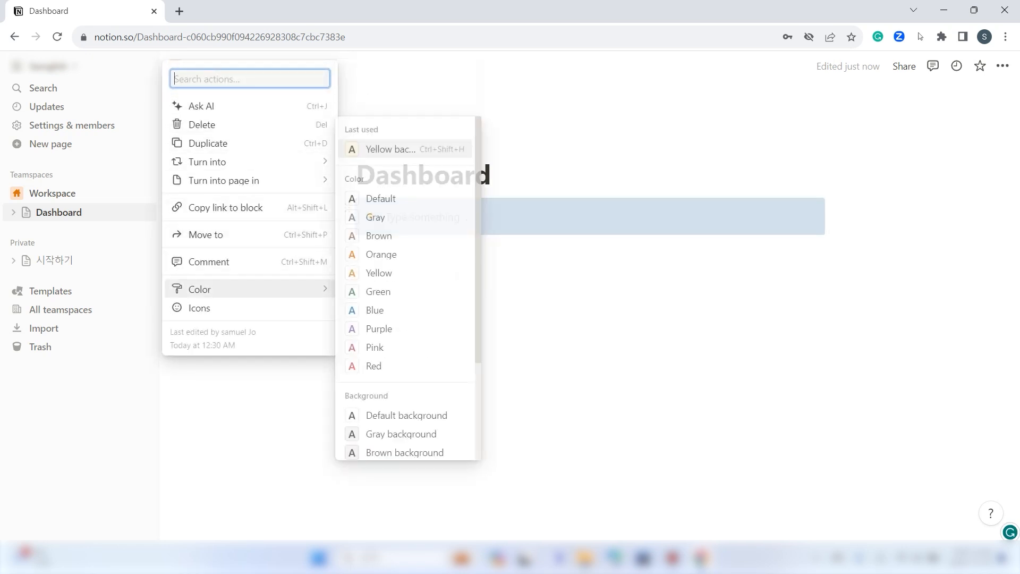
{"action": "scroll", "coordinate": [406, 309], "scroll_direction": "down", "scroll_amount": 3}
{"action": "left_click", "coordinate": [400, 391]}
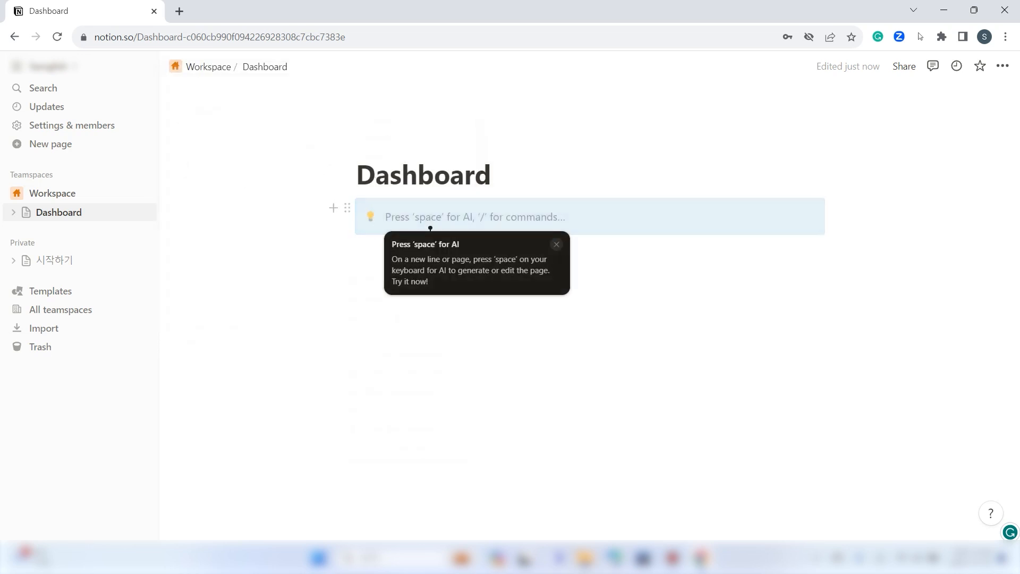
Enter the text "Waiting tasks" in the blue callout
{"action": "left_click", "coordinate": [370, 217]}
{"action": "left_click", "coordinate": [370, 216]}
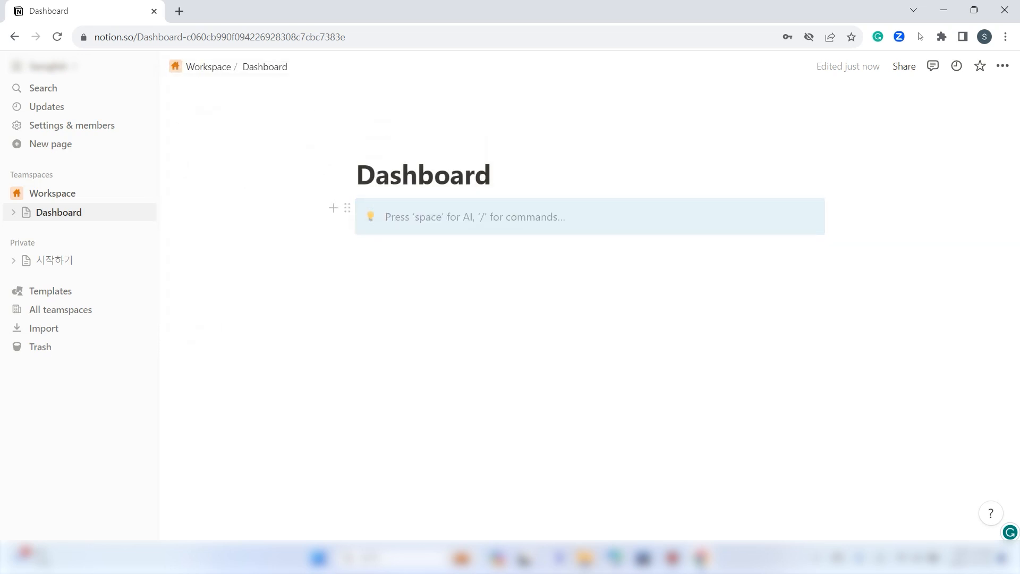
{"action": "type", "text": "Wa"}
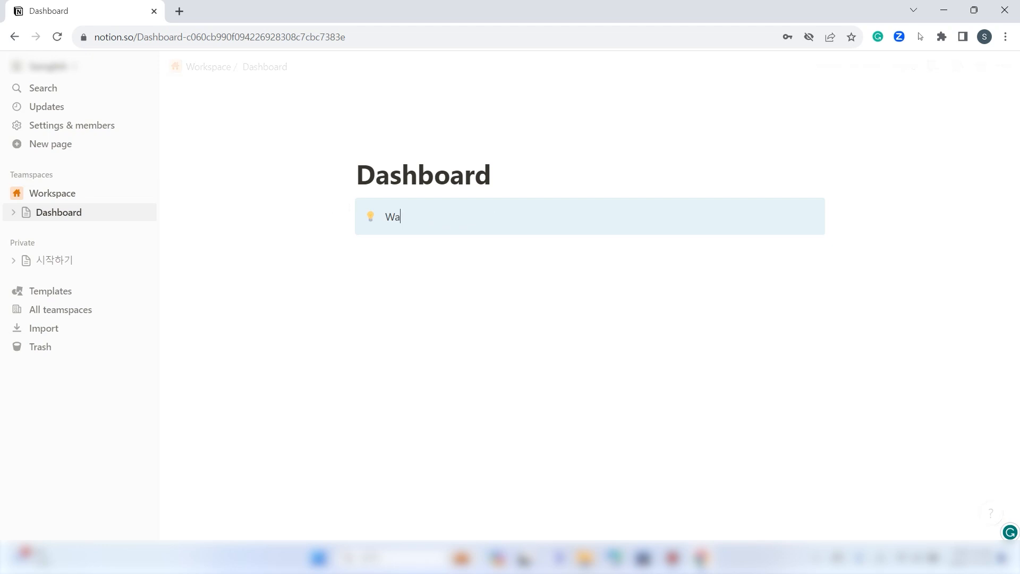
{"action": "type", "text": "iting taks"}
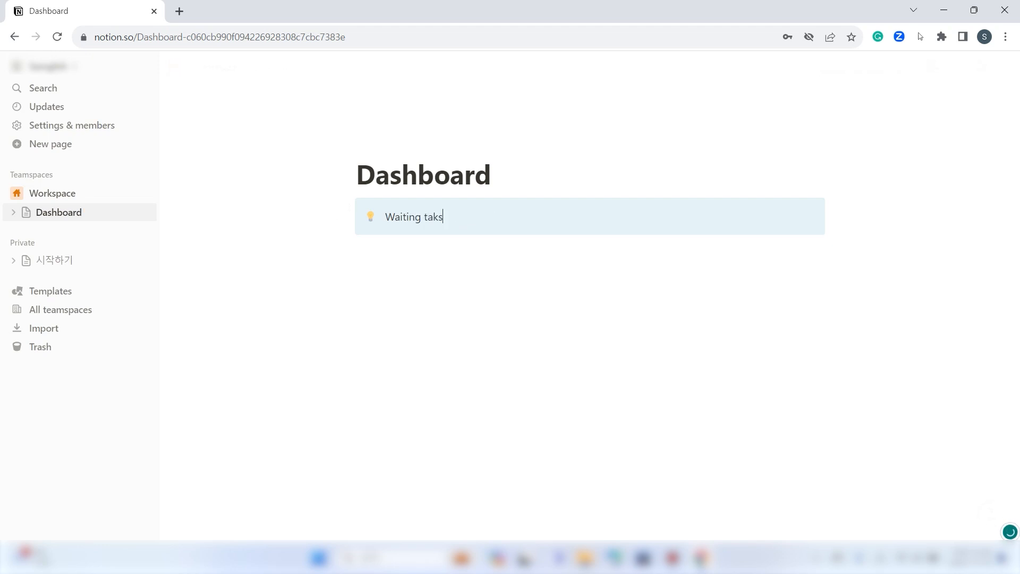
{"action": "key", "text": "BackSpace"}
{"action": "key", "text": "BackSpace"}
{"action": "type", "text": "sks"}
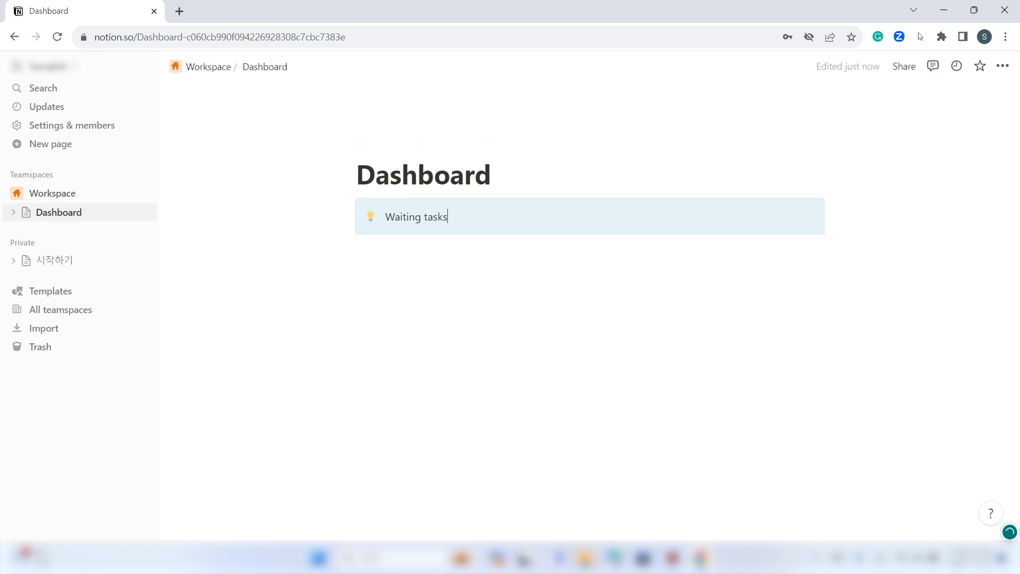
Insert a second callout block directly beneath the "Waiting tasks" callout and leave it empty
{"action": "key", "text": "Return"}
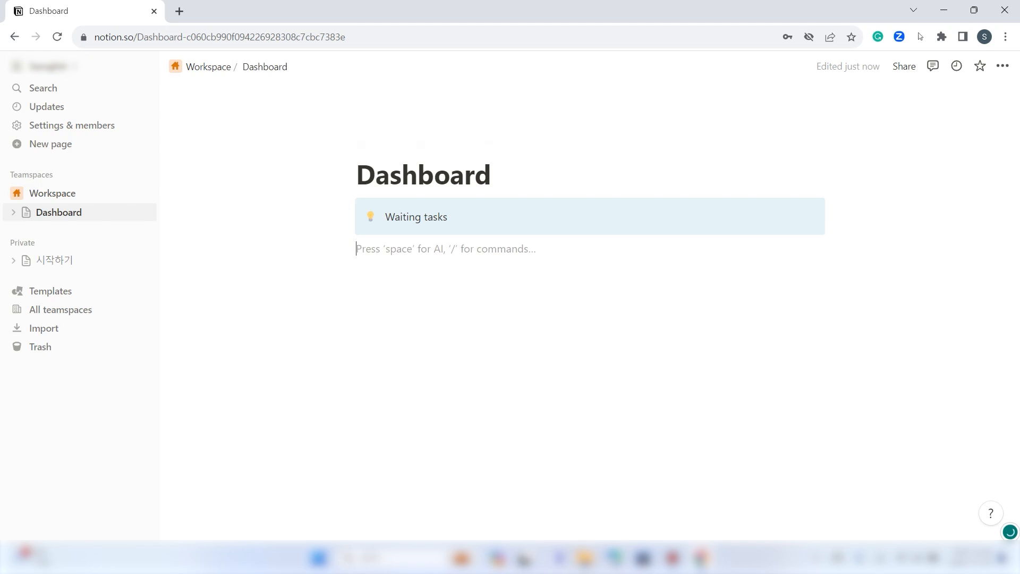
{"action": "type", "text": "/call"}
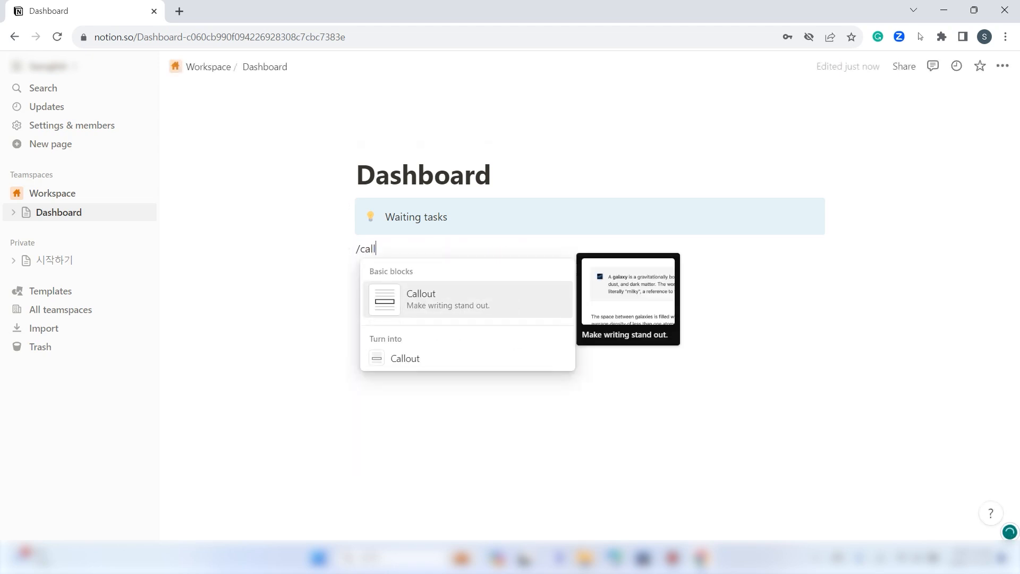
{"action": "key", "text": "Return"}
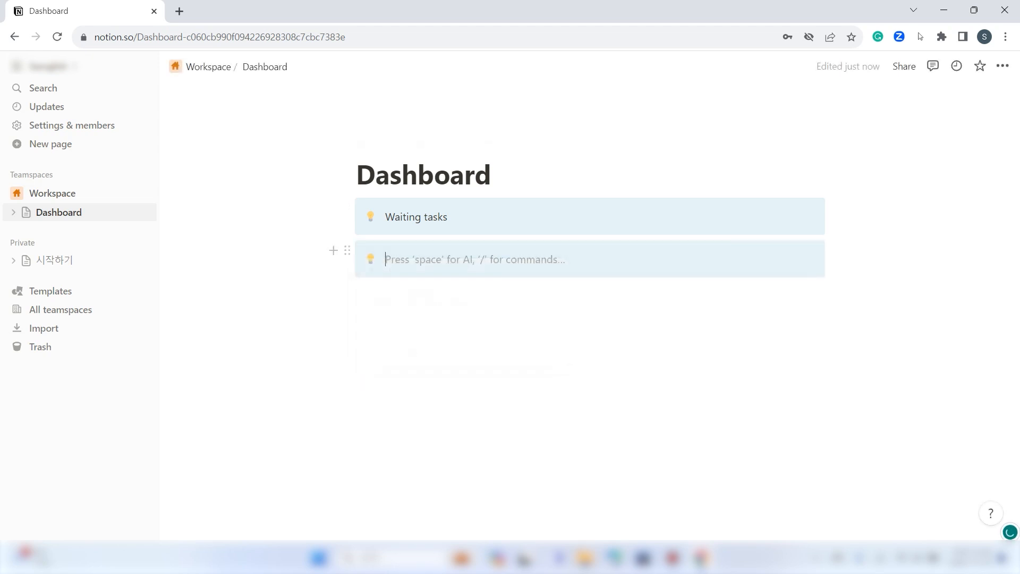
{"action": "type", "text": "a"}
{"action": "key", "text": "BackSpace"}
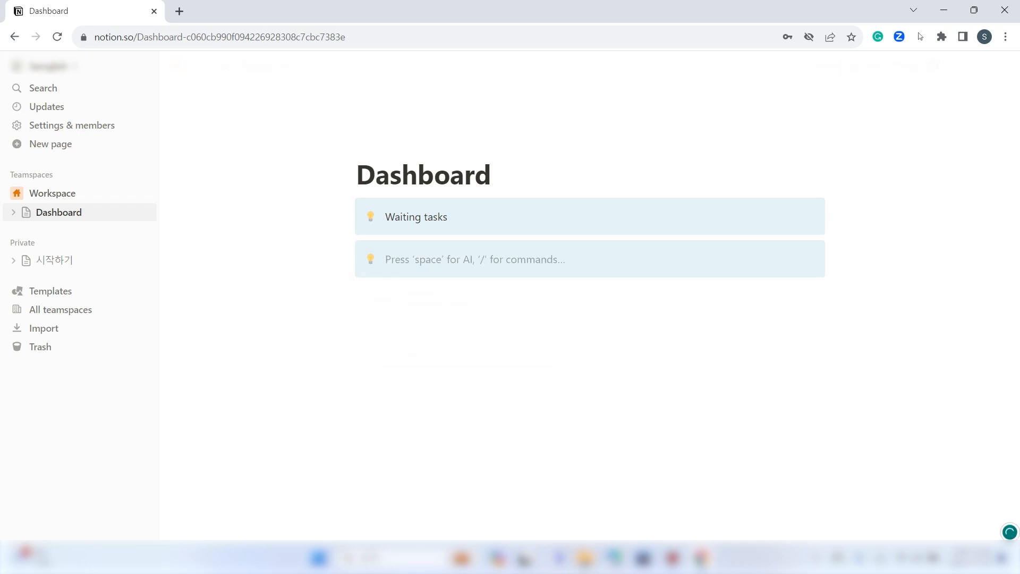
Enter "Under progress" in the second callout and move it beside the "Waiting tasks" callout to form two columns
{"action": "type", "text": "Under progress"}
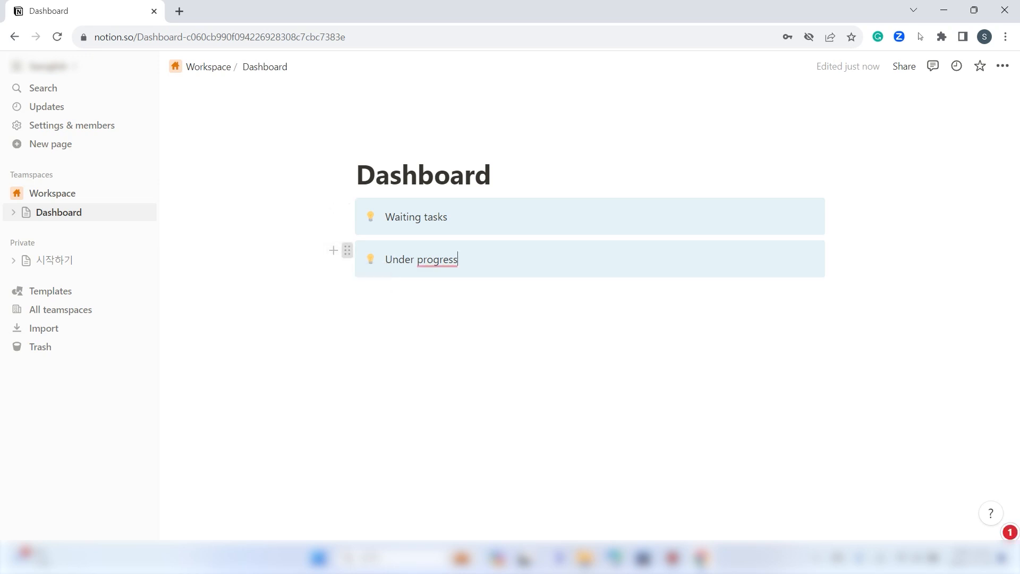
{"action": "left_click", "coordinate": [346, 251]}
{"action": "left_click", "coordinate": [347, 250]}
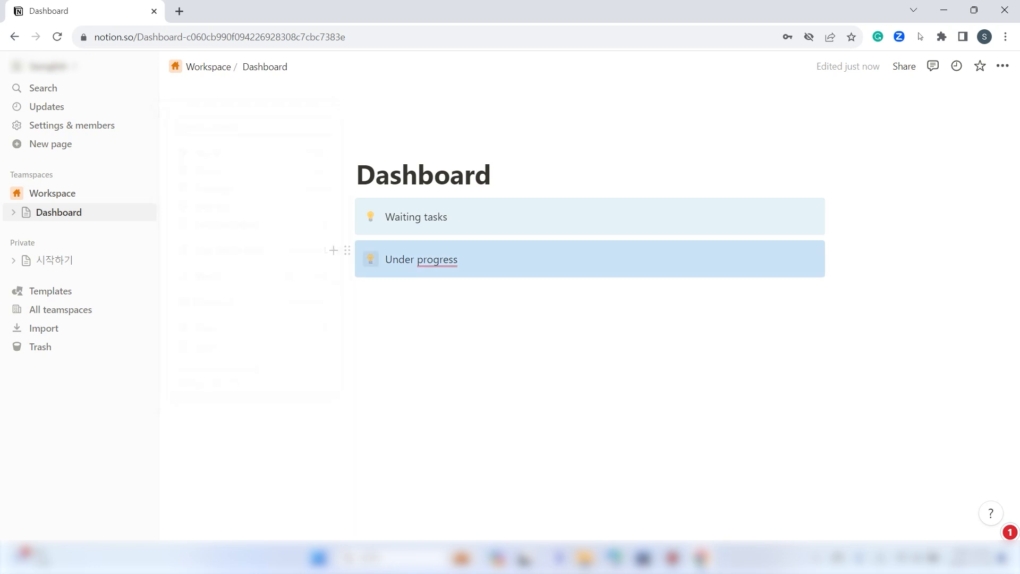
{"action": "left_click_drag", "start_coordinate": [347, 250], "coordinate": [844, 215]}
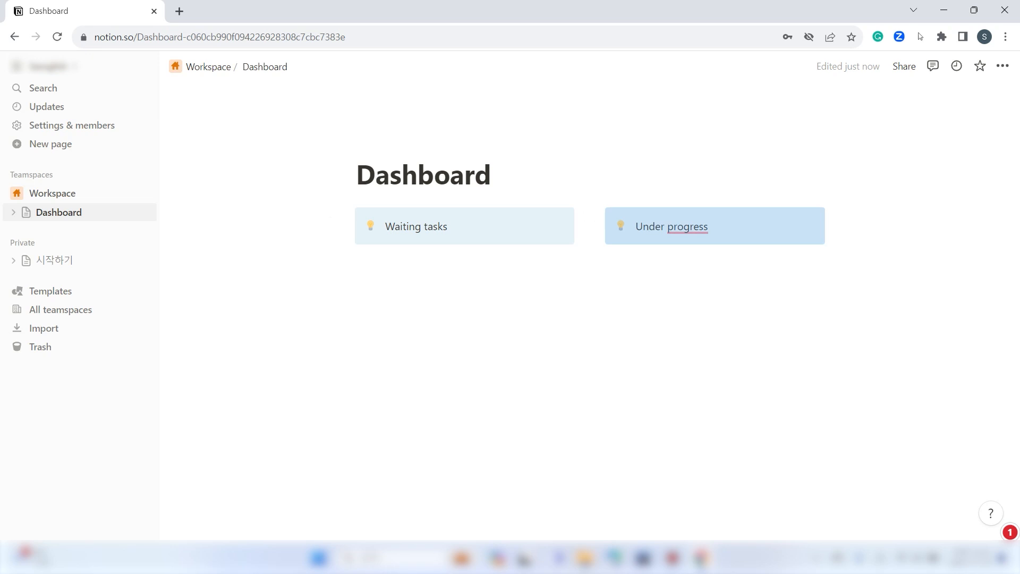
Try out filler text on a new line beneath the "Waiting tasks" callout, and clear it
{"action": "left_click", "coordinate": [467, 265]}
{"action": "left_click", "coordinate": [467, 227]}
{"action": "key", "text": "Return"}
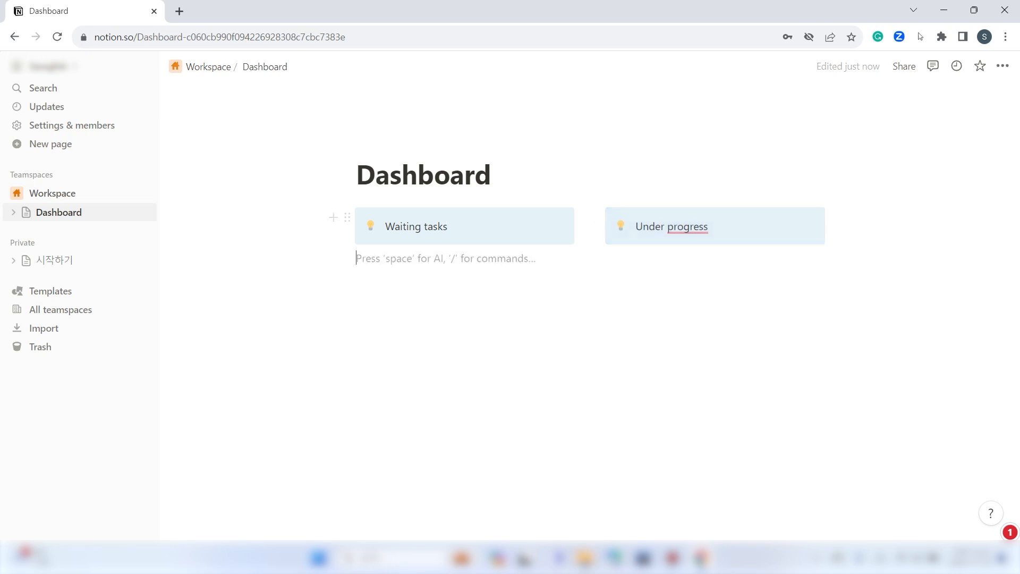
{"action": "type", "text": "asdfadsfasdfasdfasdfasdfasdfasdfasdfasdfasdfsadasdf"}
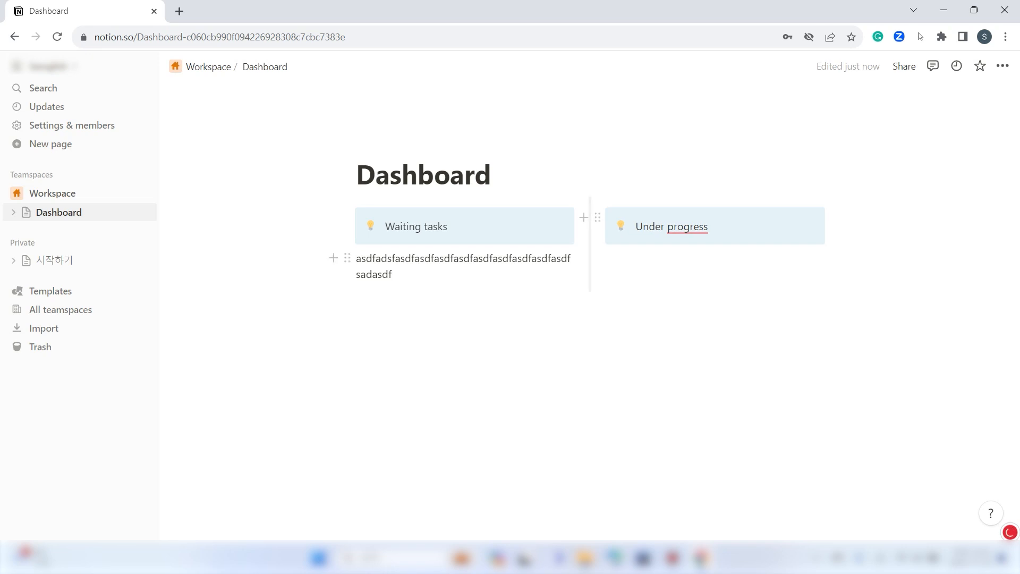
{"action": "key", "text": "shift+Home"}
{"action": "key", "text": "ctrl+a"}
Insert a divider across the page below the two callout columns
{"action": "type", "text": "/"}
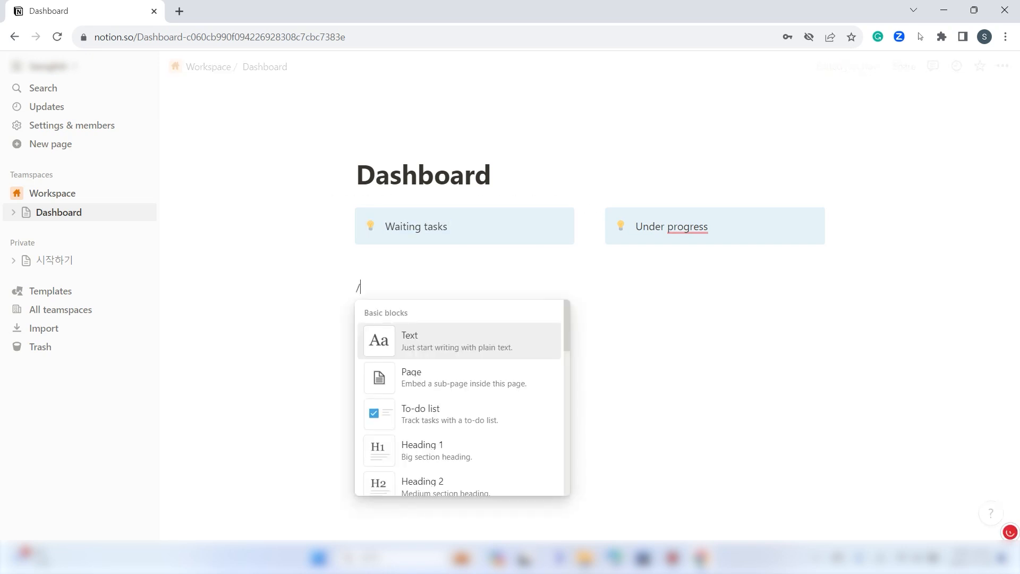
{"action": "type", "text": "div"}
{"action": "key", "text": "Return"}
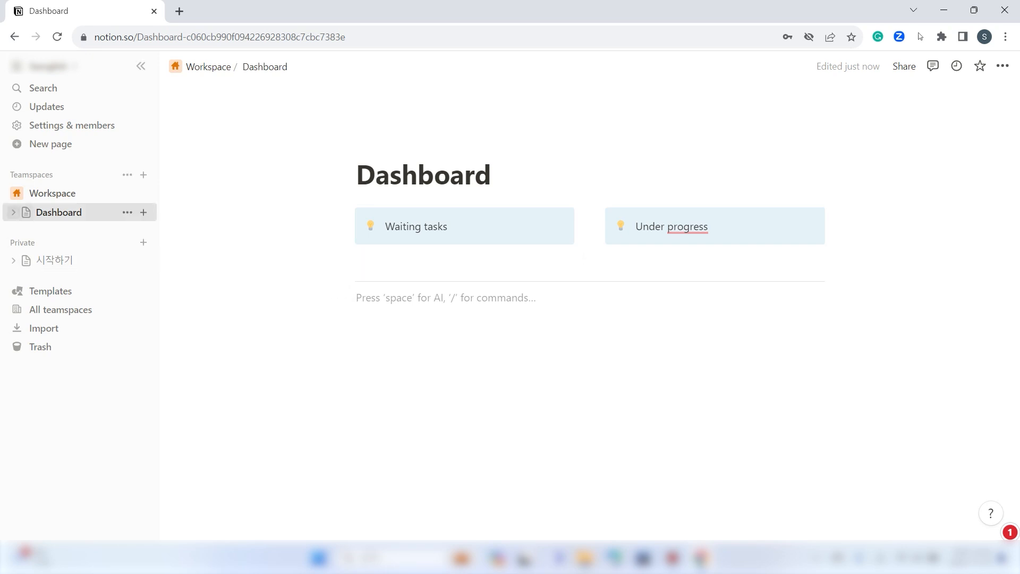
Insert a new inline database directly beneath the divider
{"action": "type", "text": "/"}
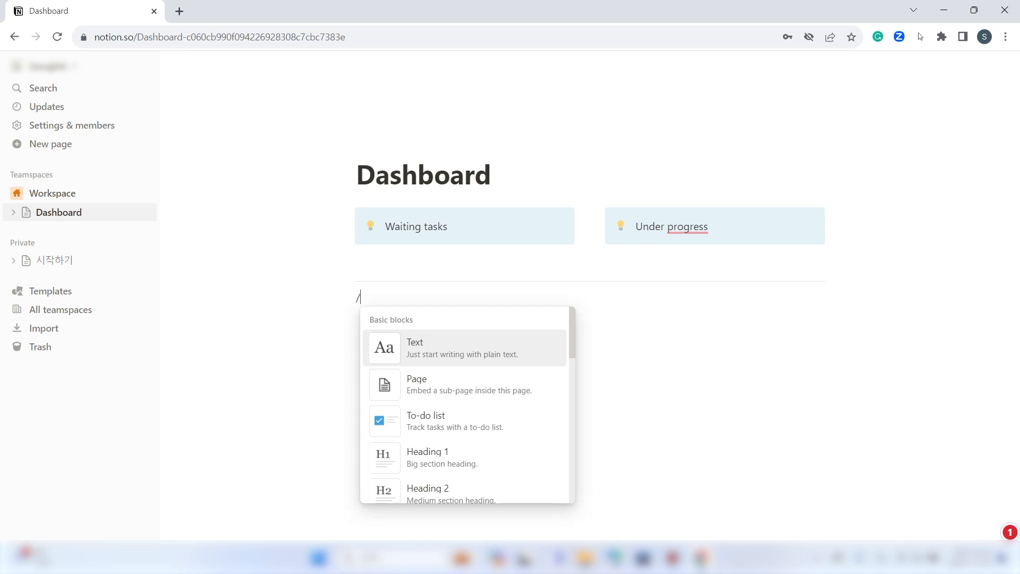
{"action": "type", "text": "db"}
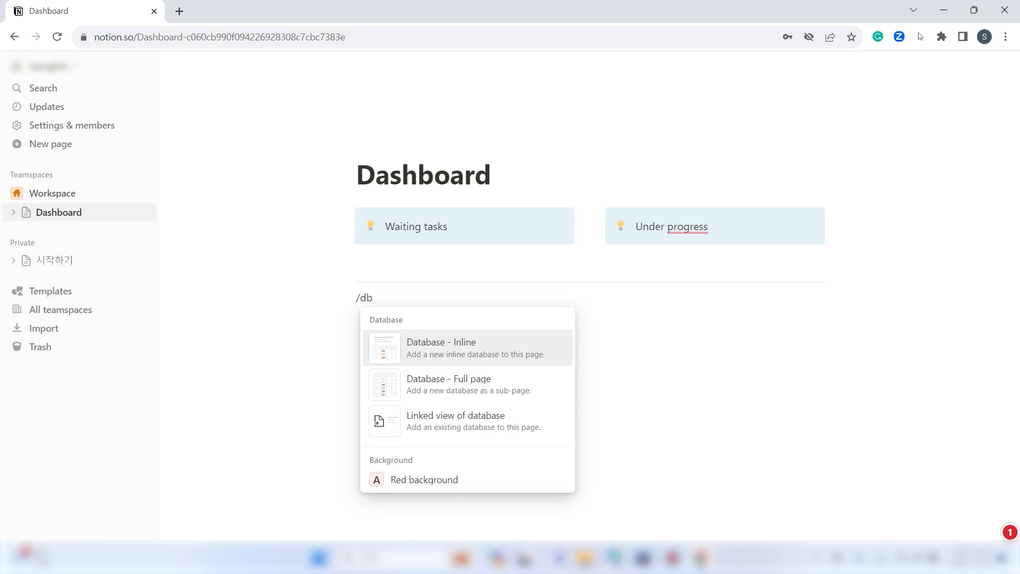
{"action": "key", "text": "Return"}
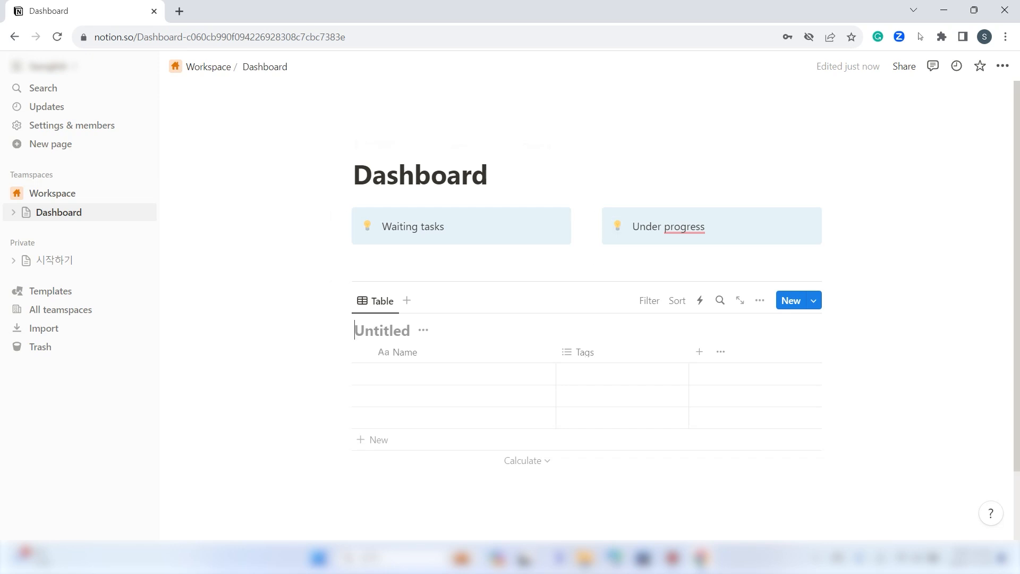
Set the Dashboard page to full width
{"action": "left_click", "coordinate": [1003, 65]}
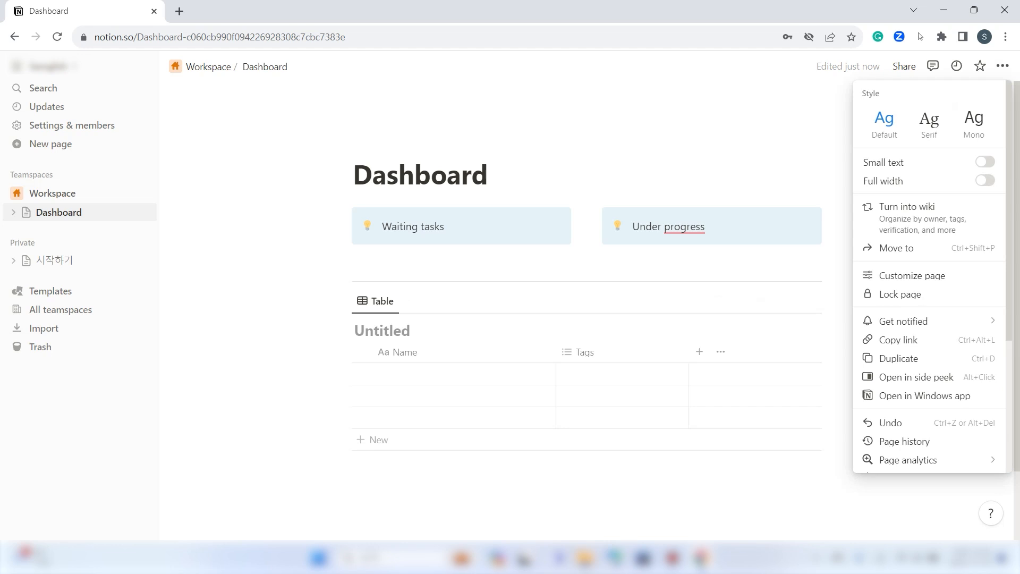
{"action": "left_click", "coordinate": [984, 180]}
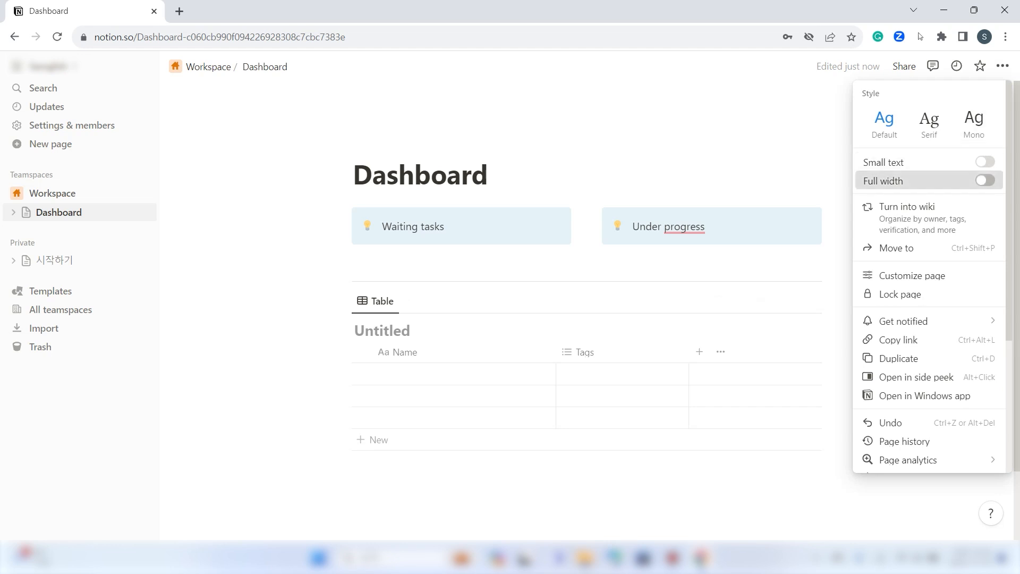
{"action": "key", "text": "Escape"}
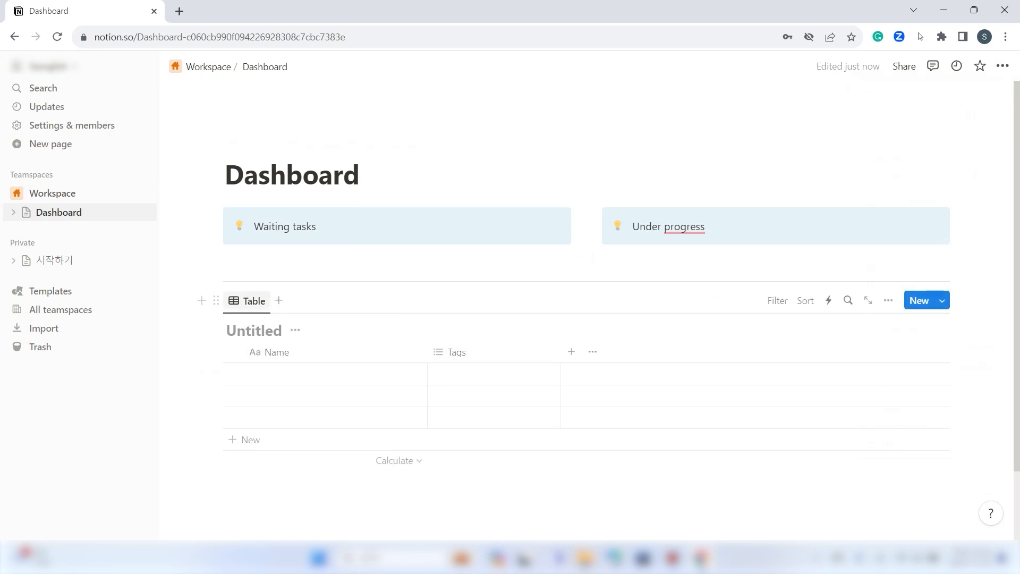
Rename the database's table view as "calendar"
{"action": "left_click", "coordinate": [247, 301]}
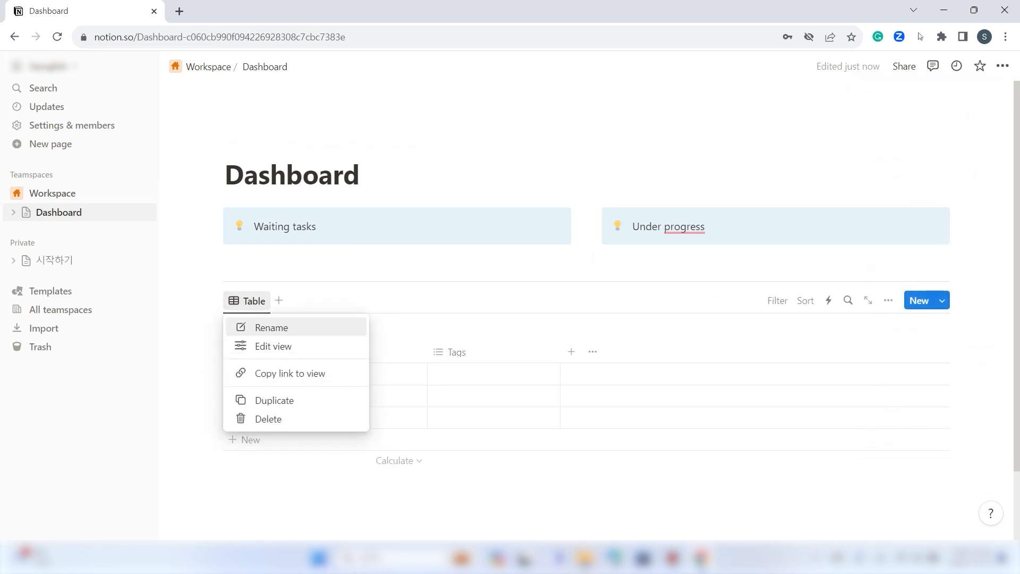
{"action": "left_click", "coordinate": [272, 328]}
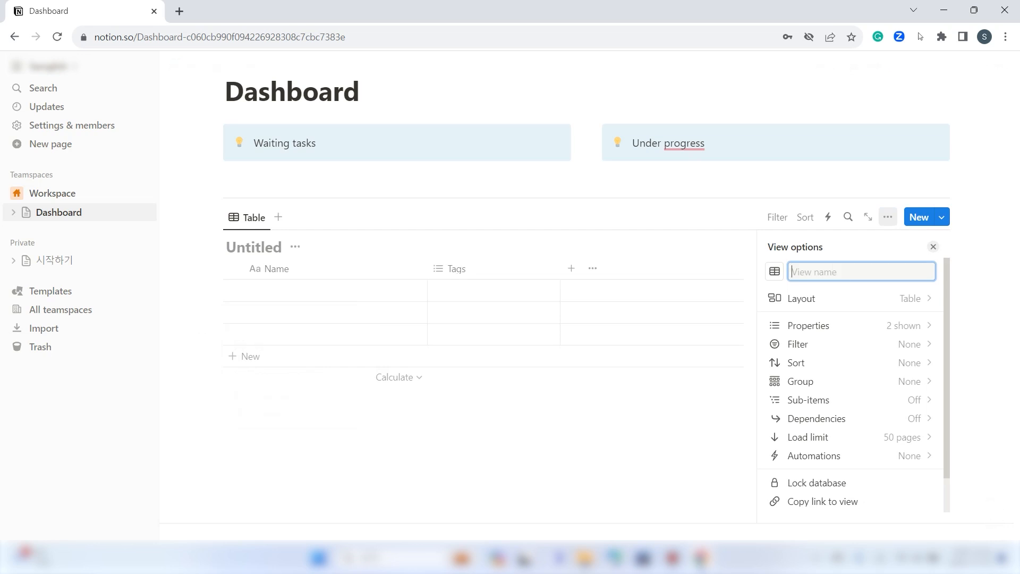
{"action": "type", "text": "calendar"}
{"action": "key", "text": "Return"}
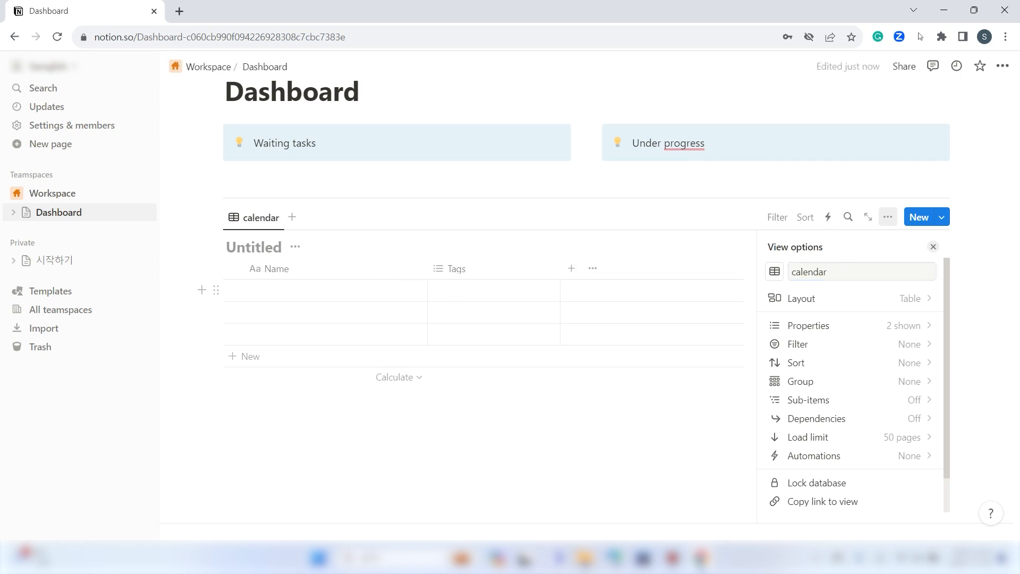
Title the untitled database "calendar" and hide the database title
{"action": "type", "text": "calendar"}
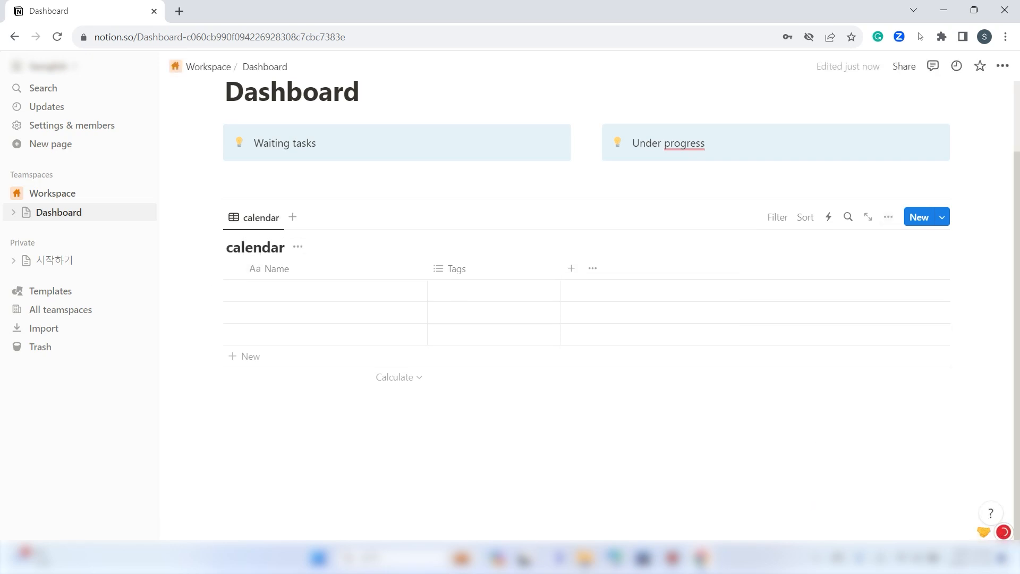
{"action": "left_click", "coordinate": [298, 247]}
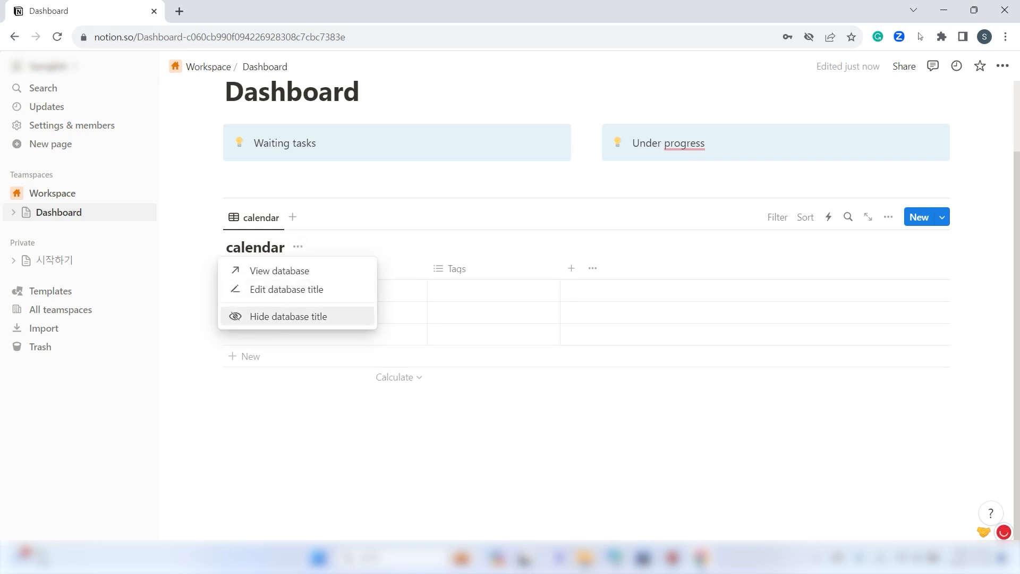
{"action": "left_click", "coordinate": [289, 316]}
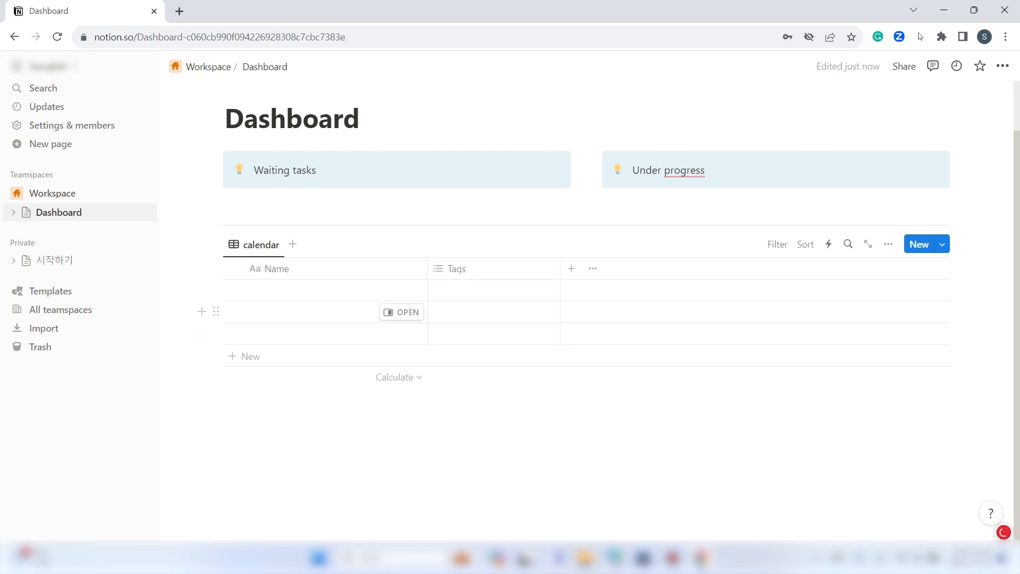
Rename the Name column of the calendar table as "Task name" and narrow it to fit its heading
{"action": "left_click", "coordinate": [276, 269]}
{"action": "key", "text": "BackSpace"}
{"action": "key", "text": "BackSpace"}
{"action": "key", "text": "BackSpace"}
{"action": "key", "text": "BackSpace"}
{"action": "type", "text": "t"}
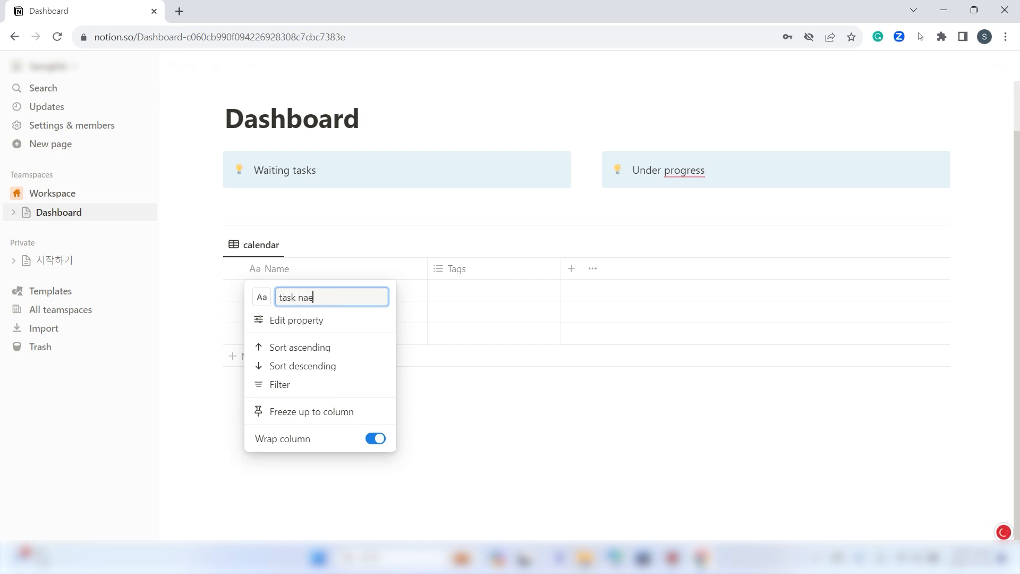
{"action": "type", "text": "ask name"}
{"action": "key", "text": "Return"}
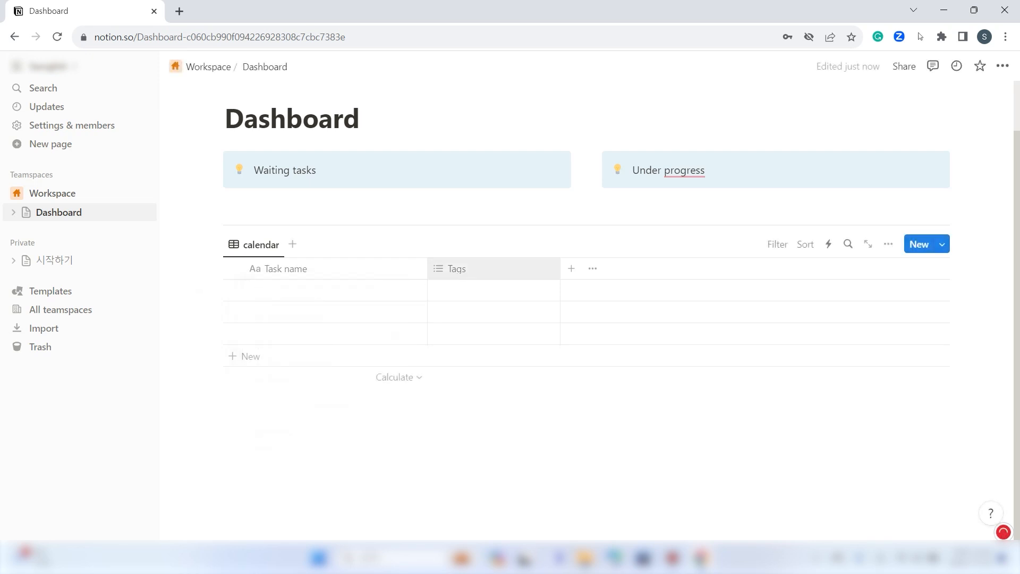
{"action": "left_click_drag", "start_coordinate": [426, 268], "coordinate": [338, 268]}
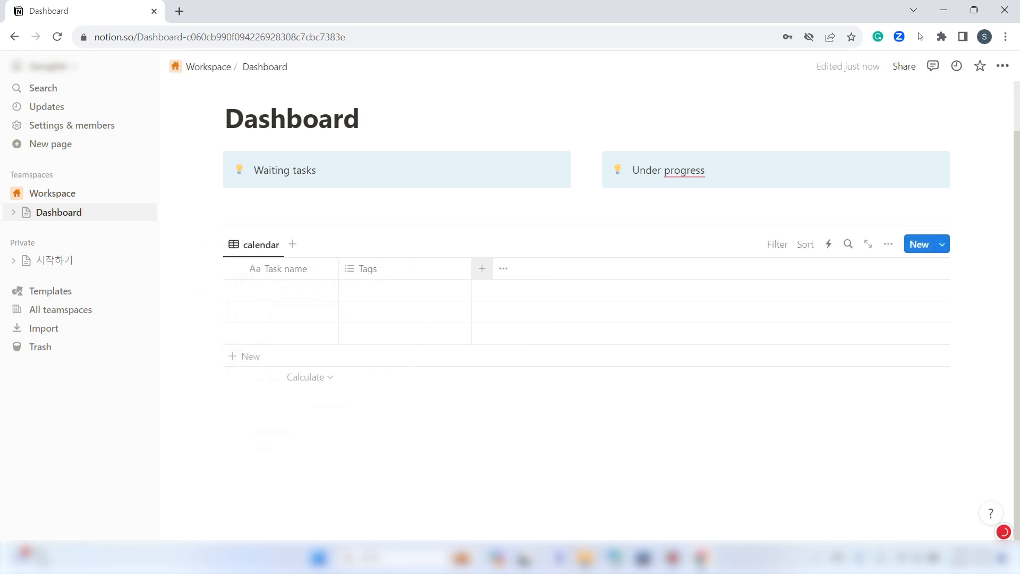
Change the Tags property of the calendar table to the Date type
{"action": "left_click", "coordinate": [367, 268]}
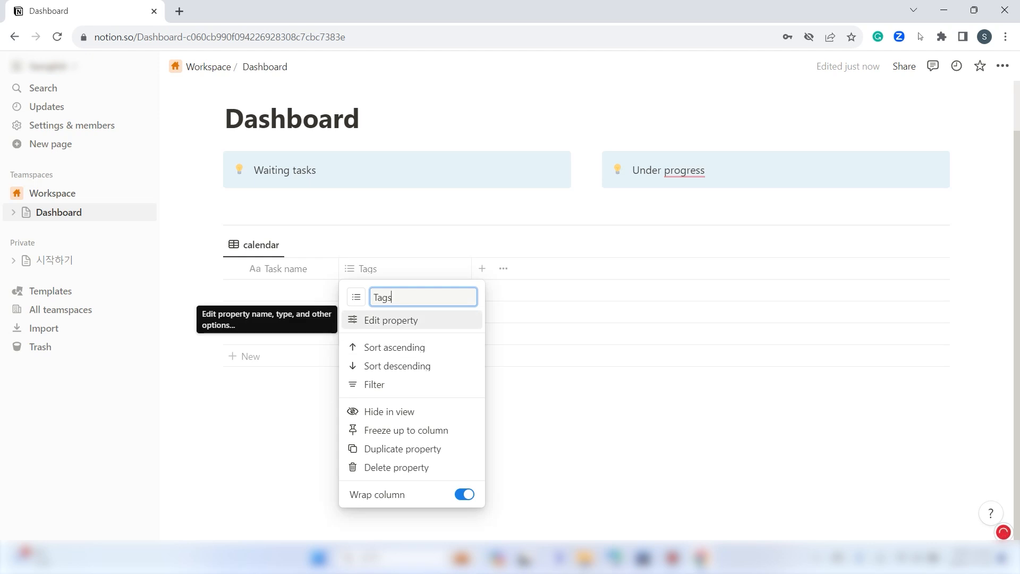
{"action": "left_click", "coordinate": [392, 319]}
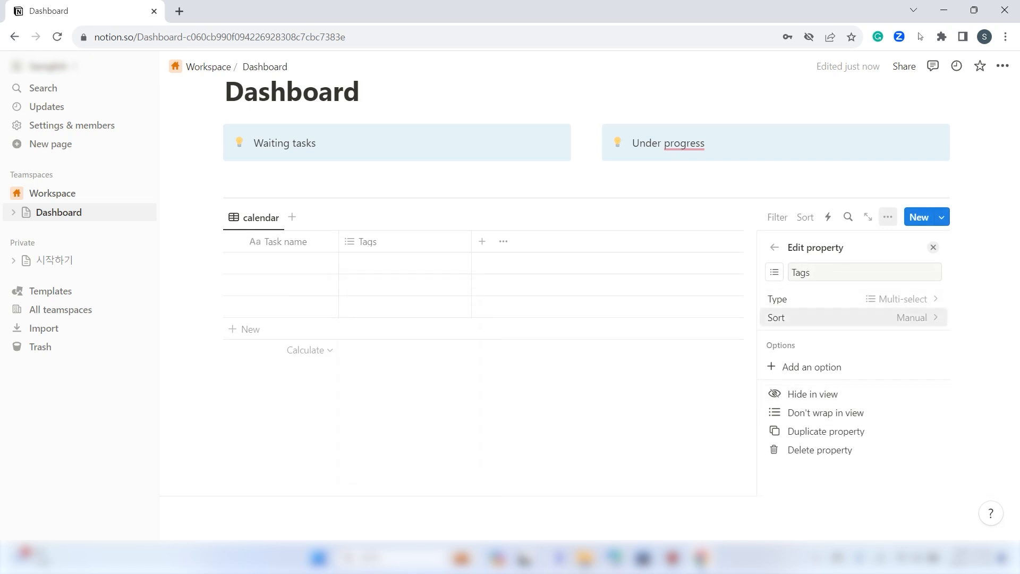
{"action": "left_click", "coordinate": [850, 299]}
{"action": "scroll", "coordinate": [850, 392], "scroll_direction": "down", "scroll_amount": 5}
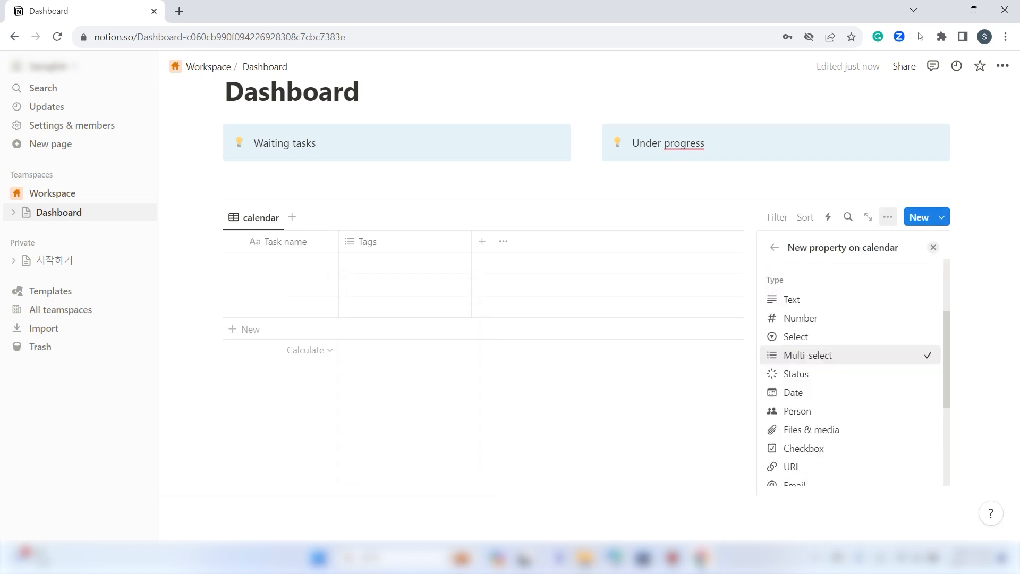
{"action": "scroll", "coordinate": [850, 392], "scroll_direction": "up", "scroll_amount": 3}
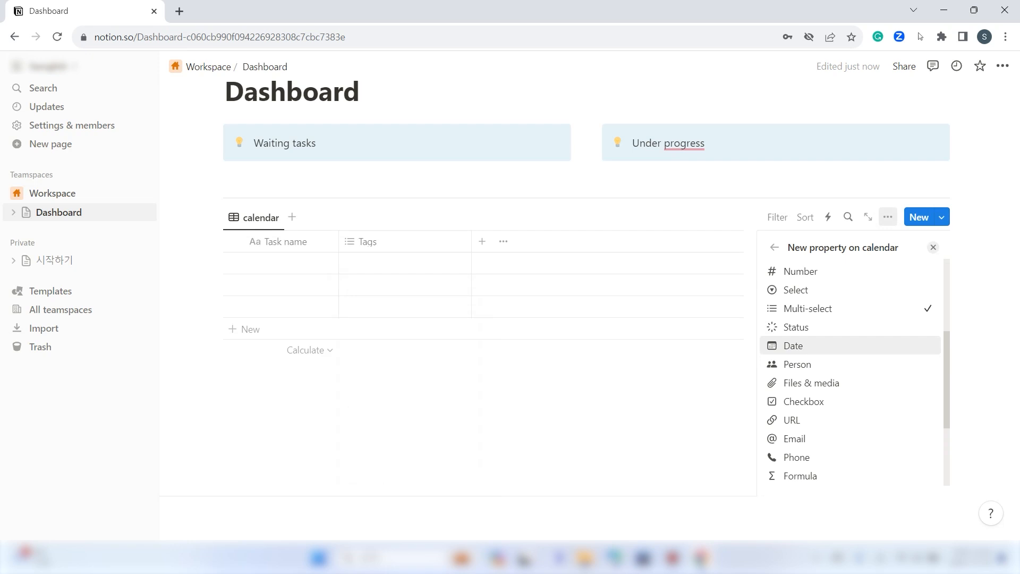
{"action": "left_click", "coordinate": [793, 345]}
Rename the Tags date property as "Starting date" and narrow its column to fit the heading
{"action": "left_click", "coordinate": [865, 272]}
{"action": "key", "text": "BackSpace"}
{"action": "key", "text": "BackSpace"}
{"action": "key", "text": "BackSpace"}
{"action": "key", "text": "BackSpace"}
{"action": "type", "text": "St"}
{"action": "key", "text": "BackSpace"}
{"action": "key", "text": "BackSpace"}
{"action": "type", "text": "starting date"}
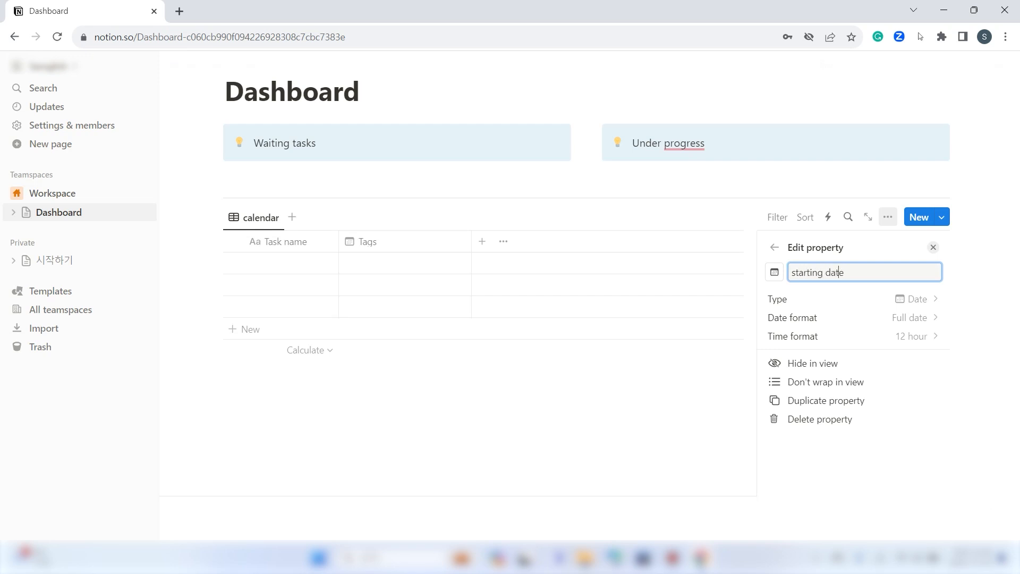
{"action": "key", "text": "Delete"}
{"action": "type", "text": "S"}
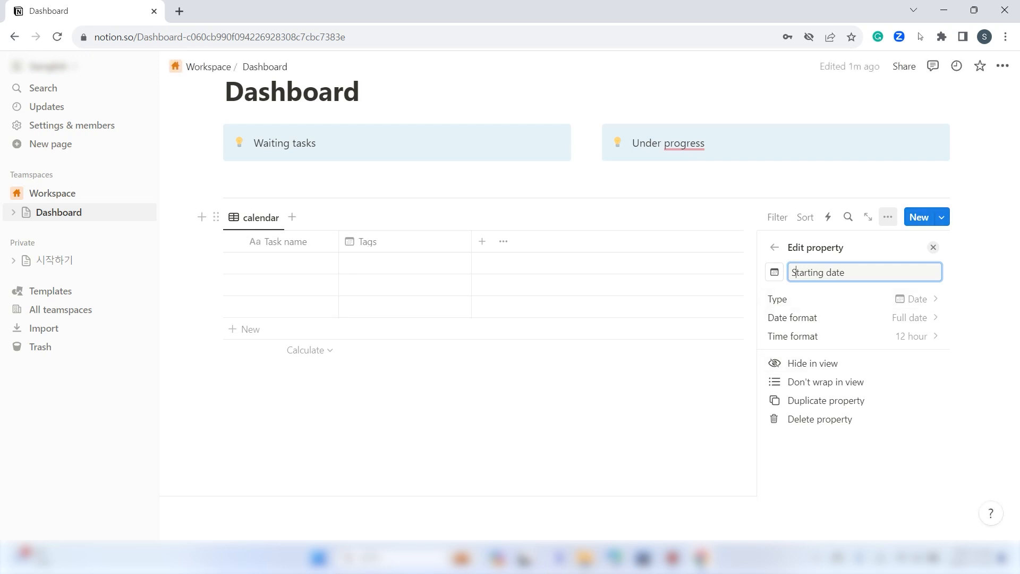
{"action": "key", "text": "Escape"}
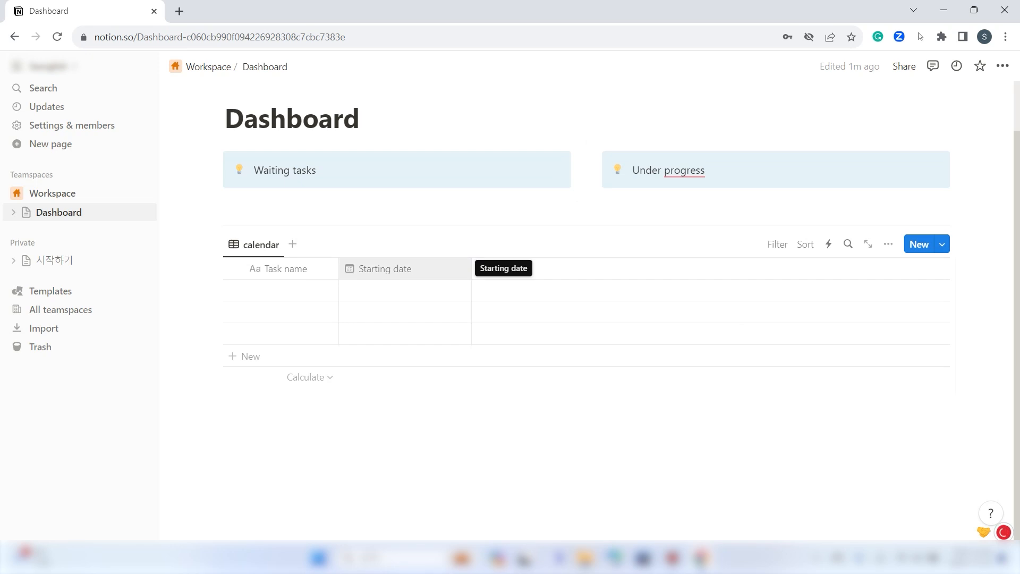
{"action": "left_click_drag", "start_coordinate": [472, 268], "coordinate": [424, 268]}
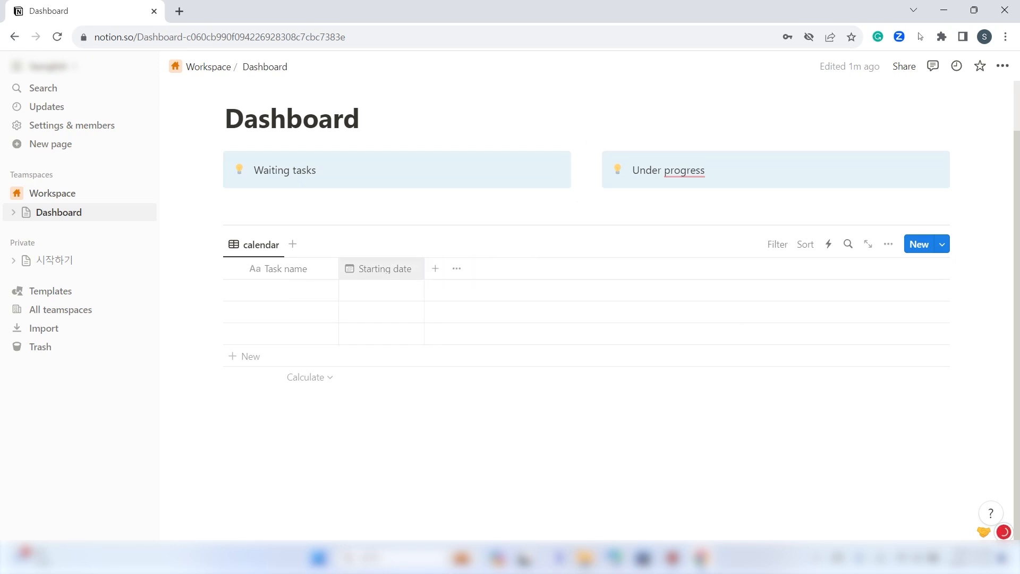
Shorten the "Starting date" property's name to "Start date"
{"action": "left_click", "coordinate": [383, 268]}
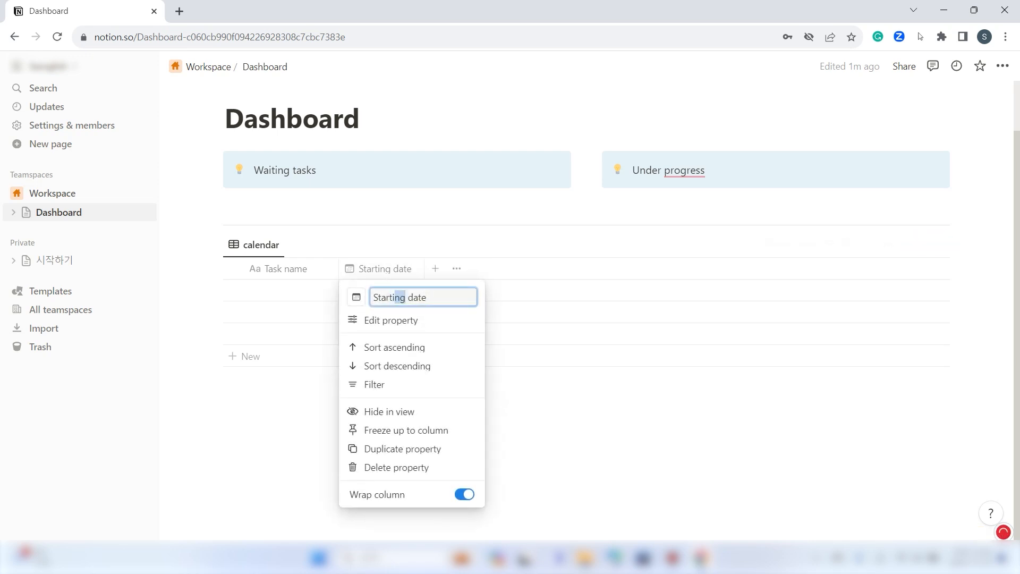
{"action": "key", "text": "BackSpace"}
{"action": "key", "text": "BackSpace"}
{"action": "key", "text": "Return"}
Duplicate the "Start date" property as "End date" and narrow the new column to fit its heading
{"action": "left_click", "coordinate": [382, 268]}
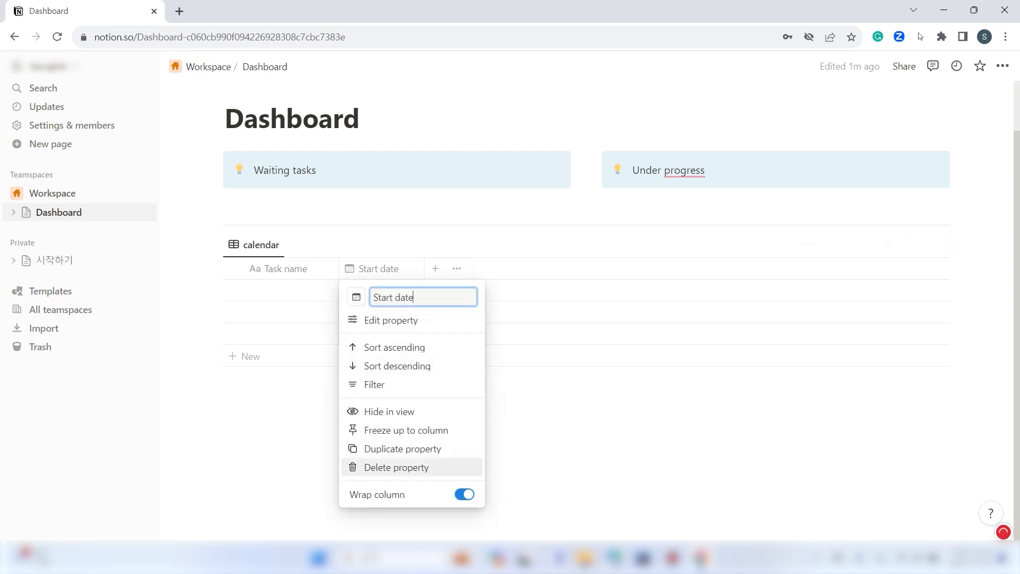
{"action": "left_click", "coordinate": [402, 448]}
{"action": "left_click", "coordinate": [464, 268]}
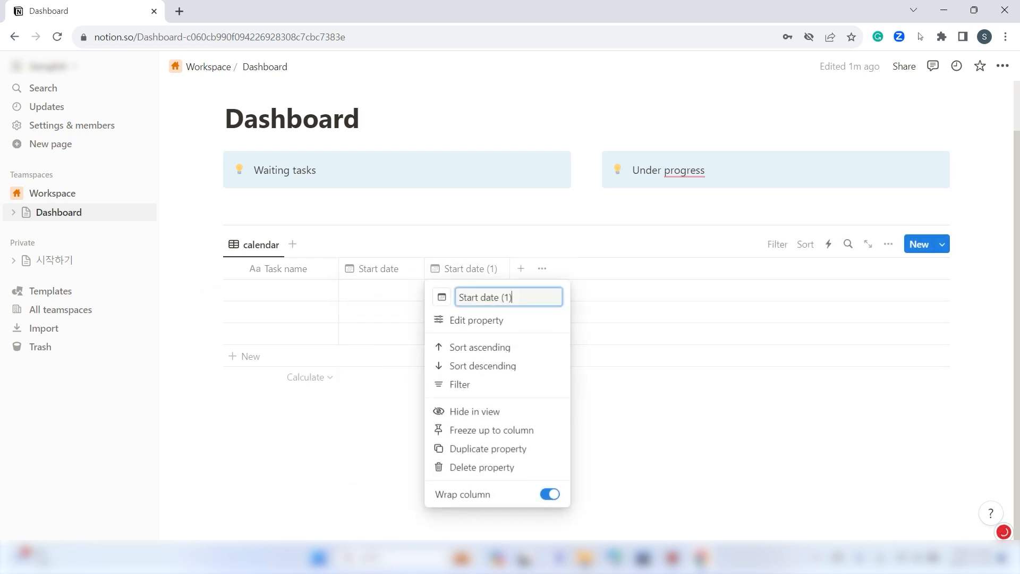
{"action": "type", "text": "en"}
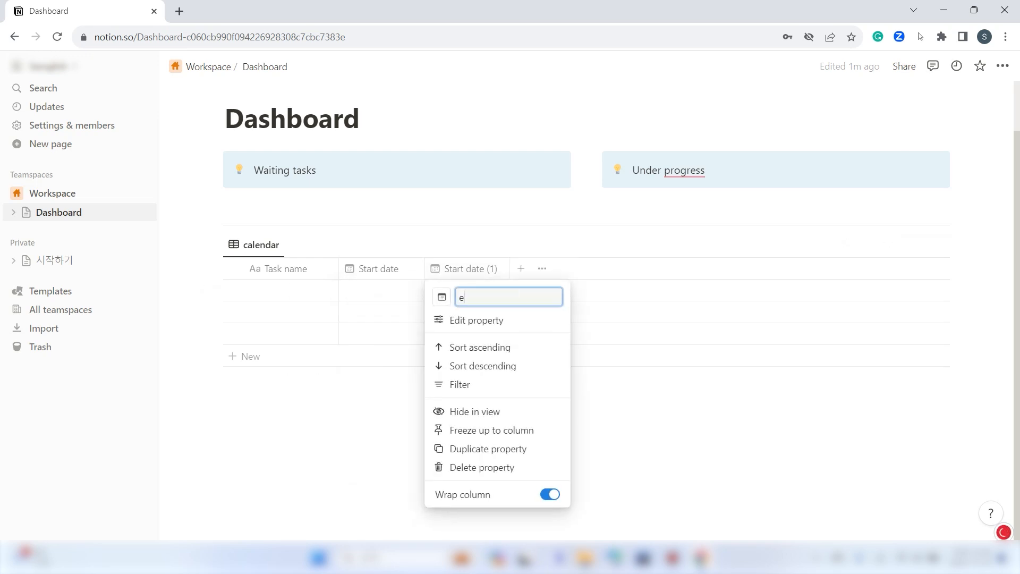
{"action": "key", "text": "BackSpace"}
{"action": "key", "text": "BackSpace"}
{"action": "type", "text": "End dat"}
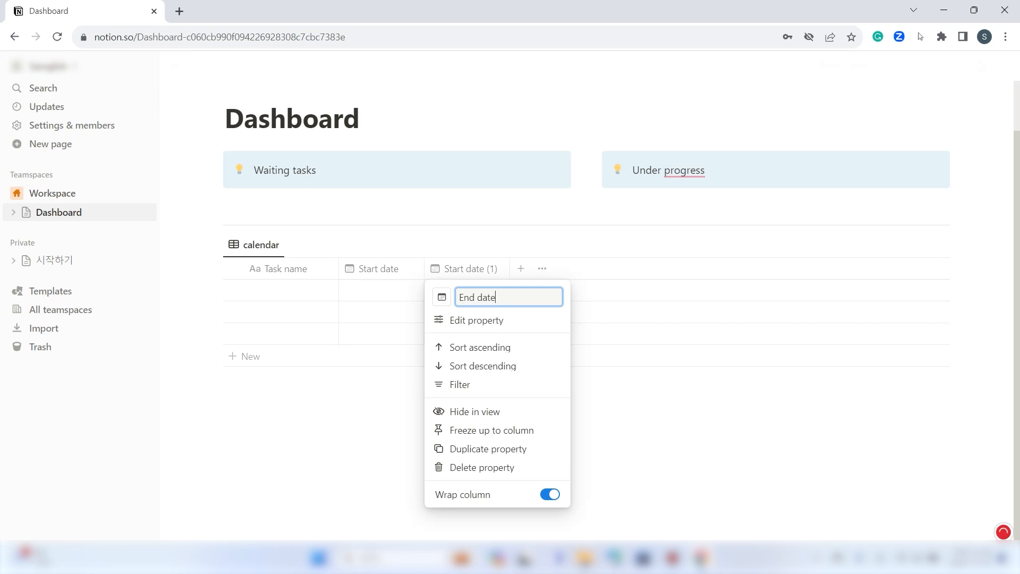
{"action": "key", "text": "Return"}
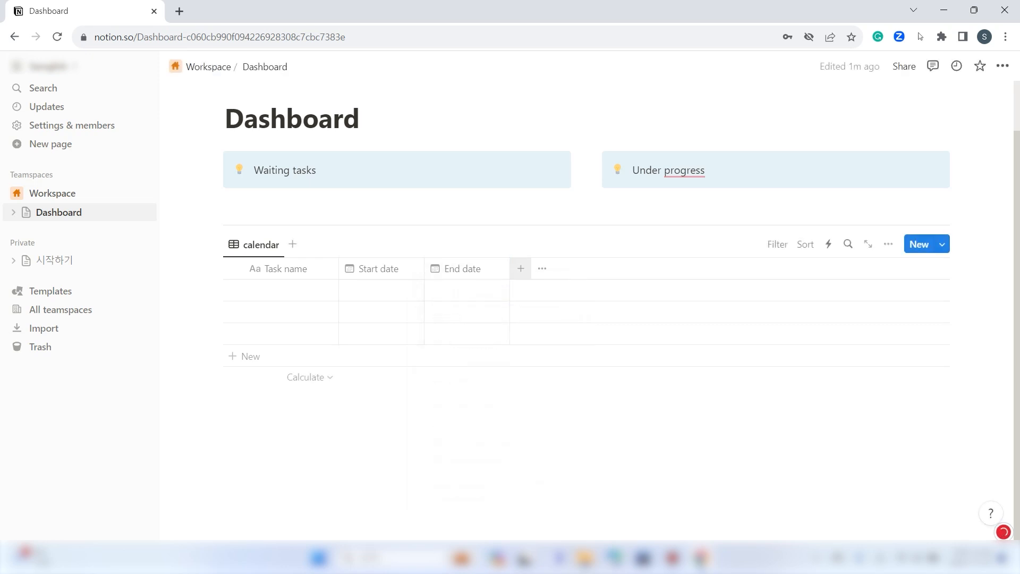
{"action": "left_click_drag", "start_coordinate": [509, 268], "coordinate": [490, 269]}
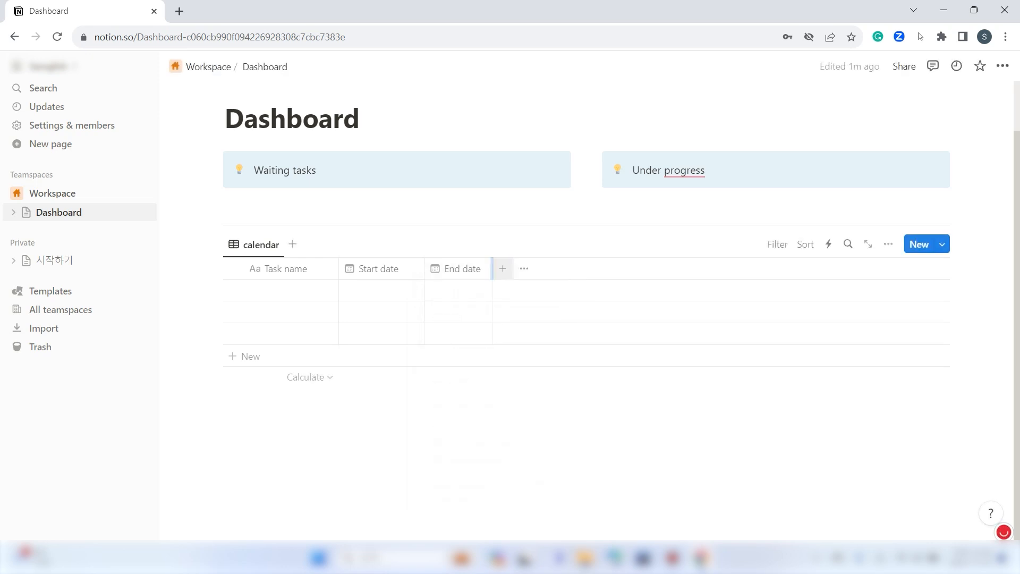
Add a Multi-select property named "type" to the calendar table and narrow its column
{"action": "left_click", "coordinate": [502, 268]}
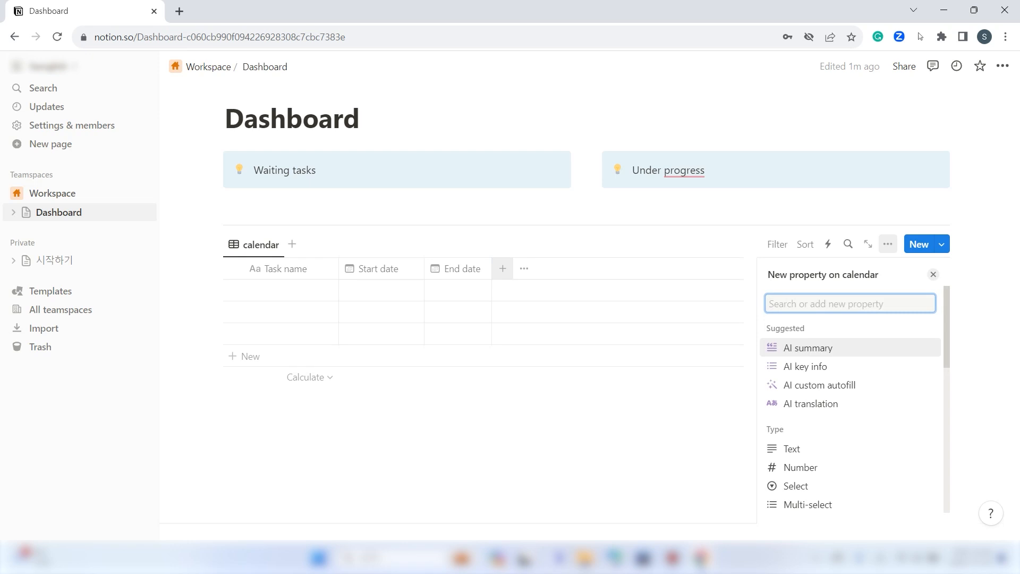
{"action": "left_click", "coordinate": [502, 268]}
{"action": "left_click", "coordinate": [502, 269]}
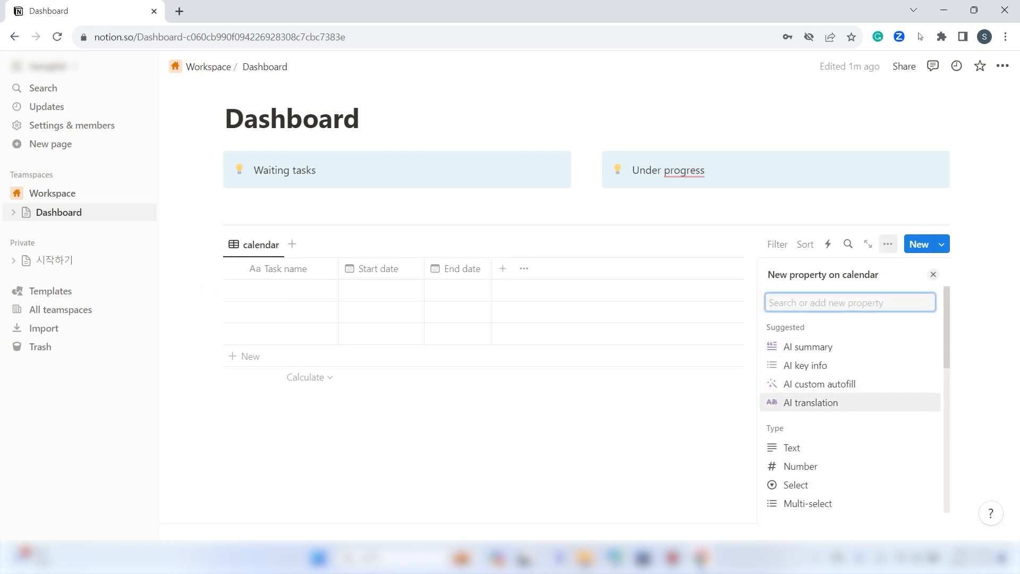
{"action": "scroll", "coordinate": [850, 401], "scroll_direction": "down", "scroll_amount": 4}
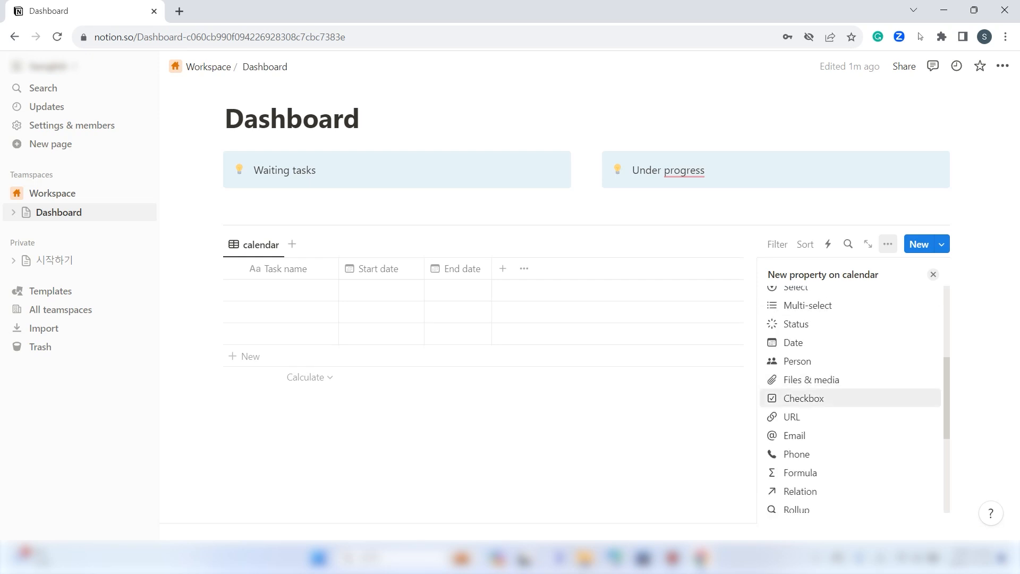
{"action": "scroll", "coordinate": [850, 401], "scroll_direction": "up", "scroll_amount": 2}
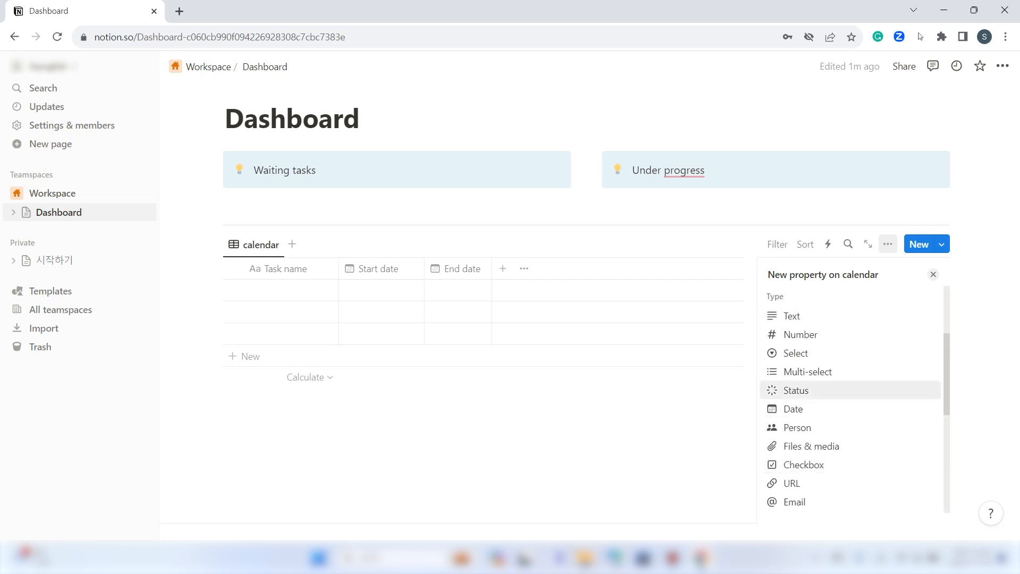
{"action": "left_click", "coordinate": [807, 371]}
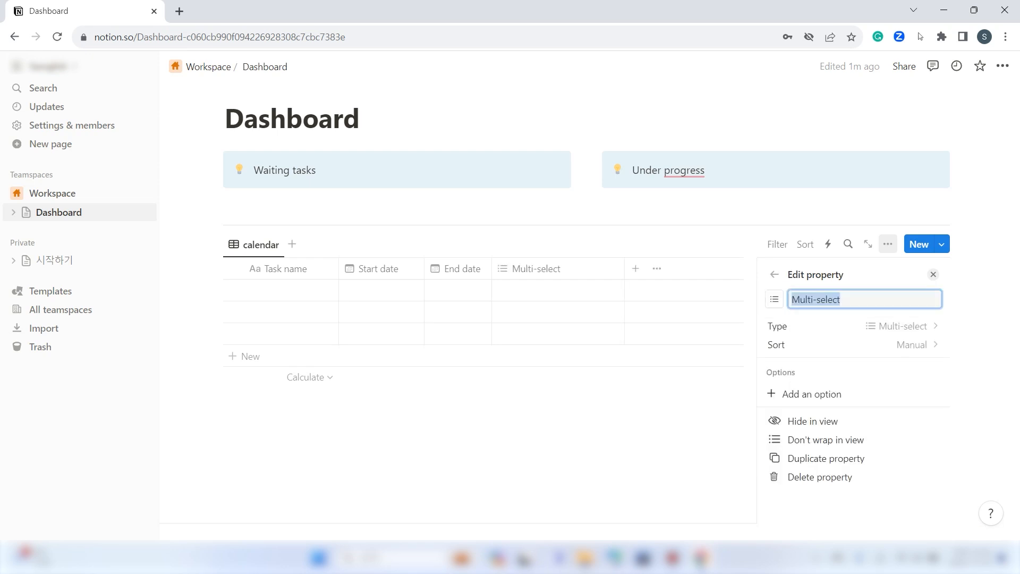
{"action": "type", "text": "type"}
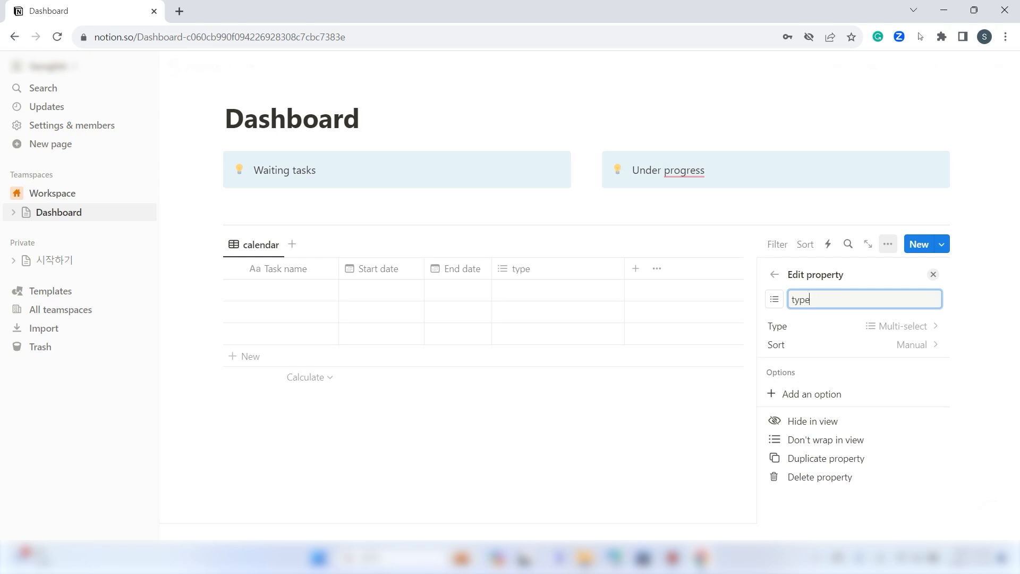
{"action": "left_click_drag", "start_coordinate": [625, 268], "coordinate": [567, 268]}
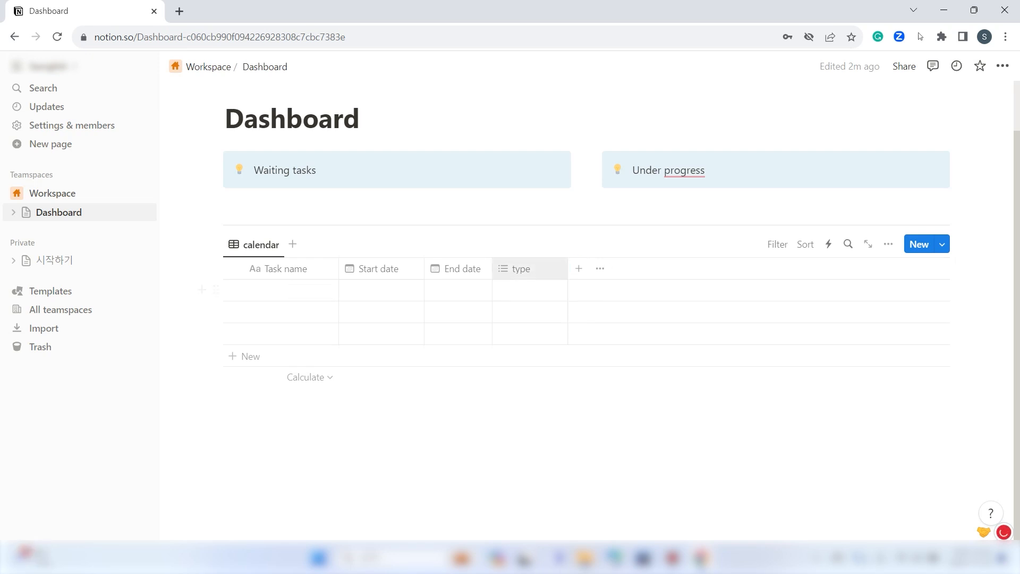
Create a "Design" option in the first row's type cell and colour it brown
{"action": "left_click", "coordinate": [531, 268]}
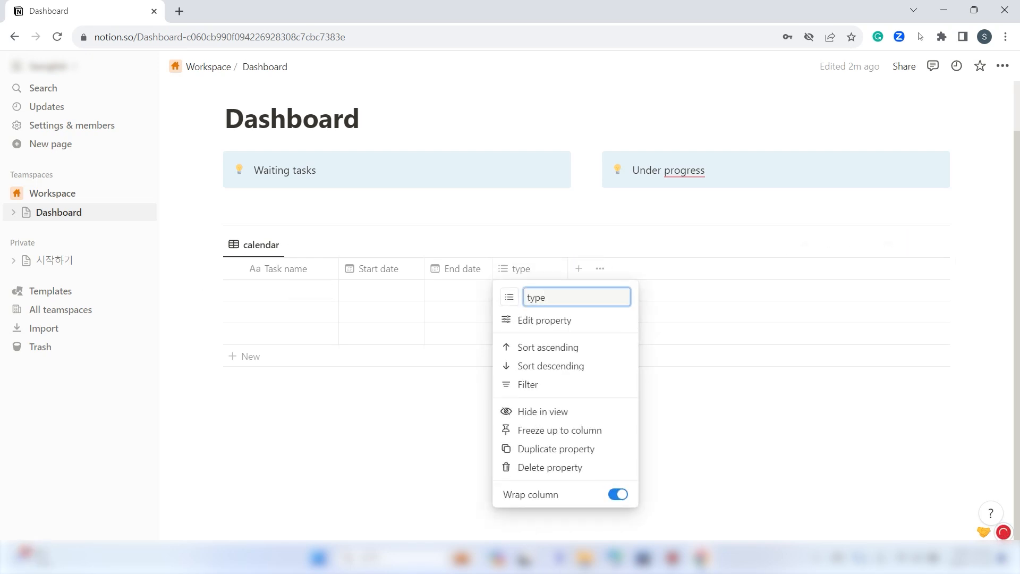
{"action": "left_click", "coordinate": [531, 269]}
{"action": "left_click", "coordinate": [530, 291]}
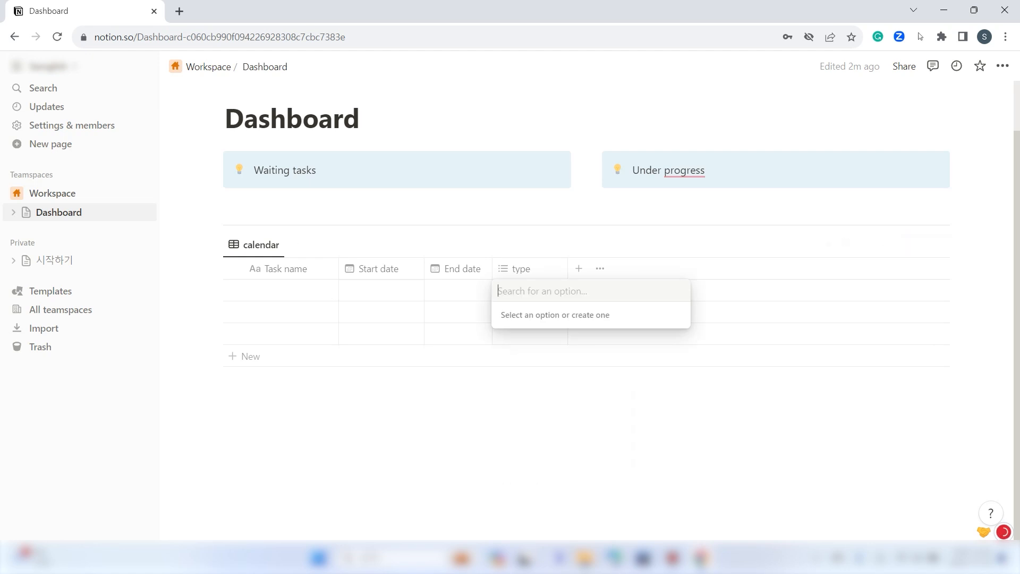
{"action": "type", "text": "Design"}
{"action": "key", "text": "Return"}
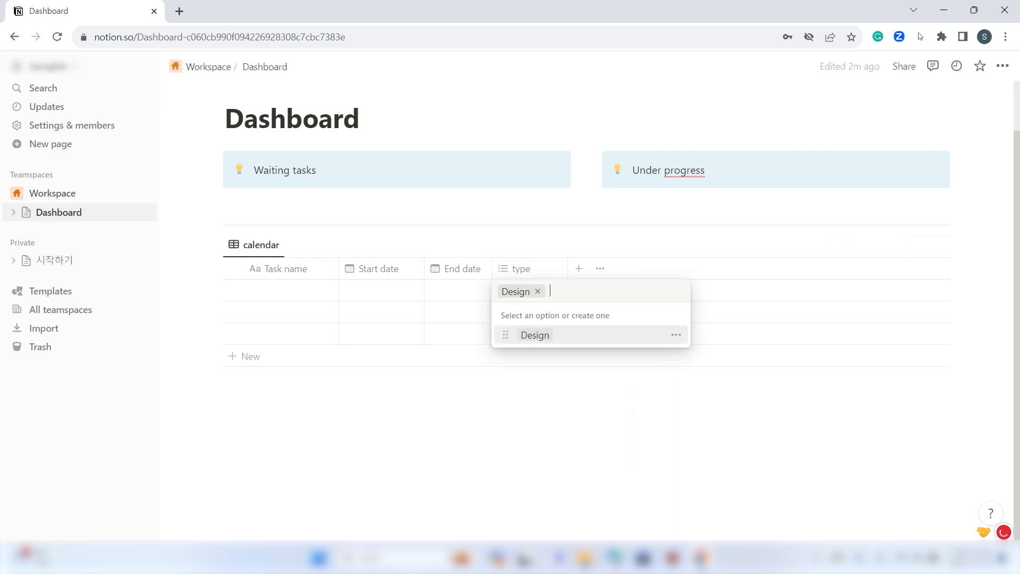
{"action": "left_click", "coordinate": [675, 335]}
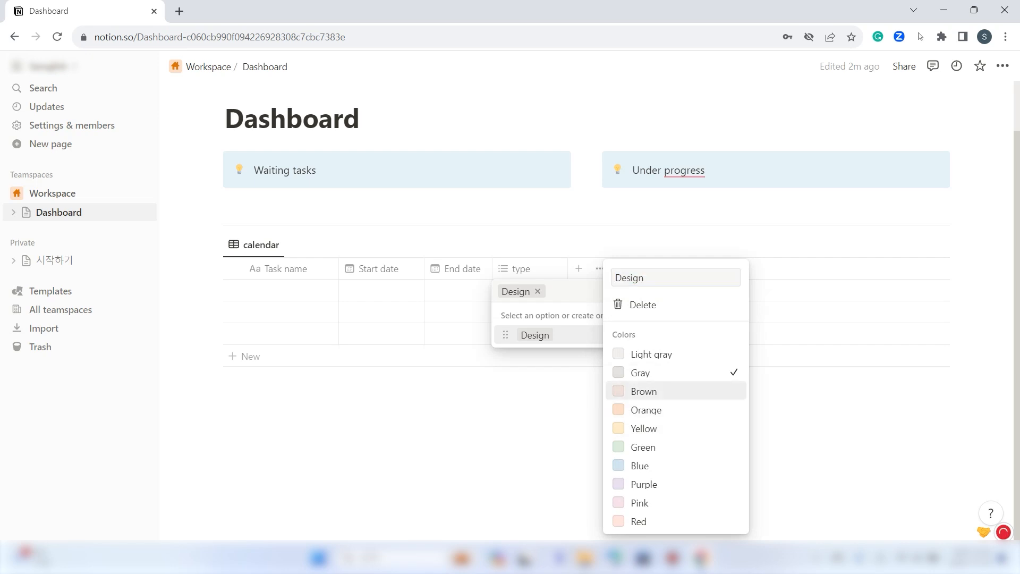
{"action": "key", "text": "Escape"}
{"action": "key", "text": "Escape"}
Create a "Document" option in the second row's type cell and colour it purple
{"action": "key", "text": "Return"}
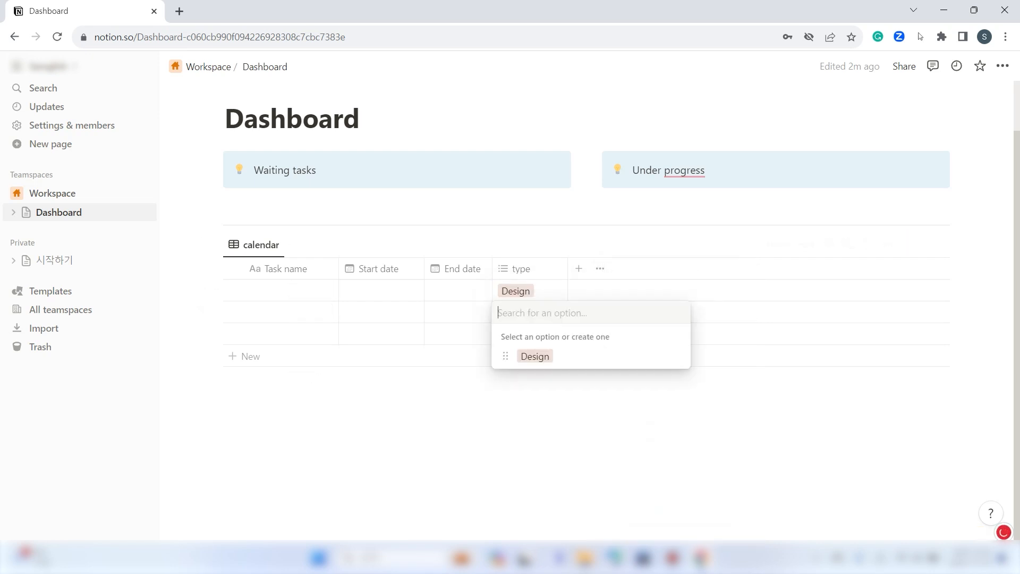
{"action": "type", "text": "Do"}
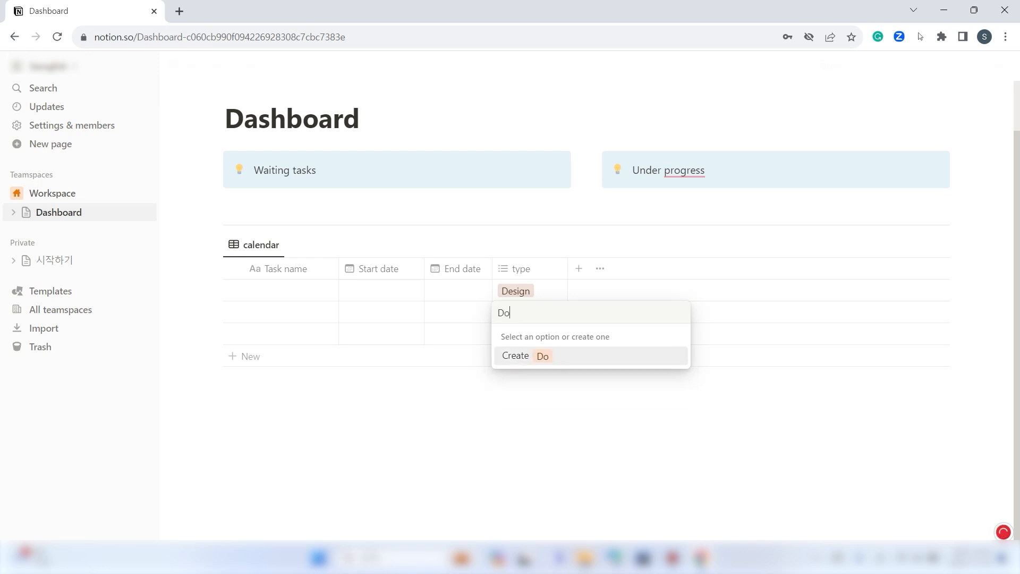
{"action": "type", "text": "cument"}
{"action": "key", "text": "Return"}
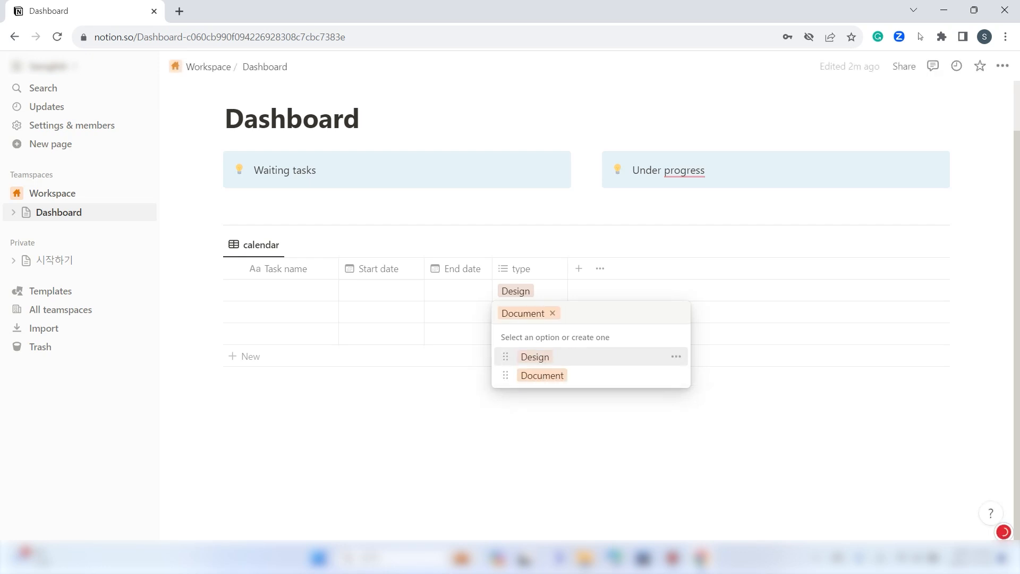
{"action": "key", "text": "Escape"}
{"action": "left_click", "coordinate": [529, 313]}
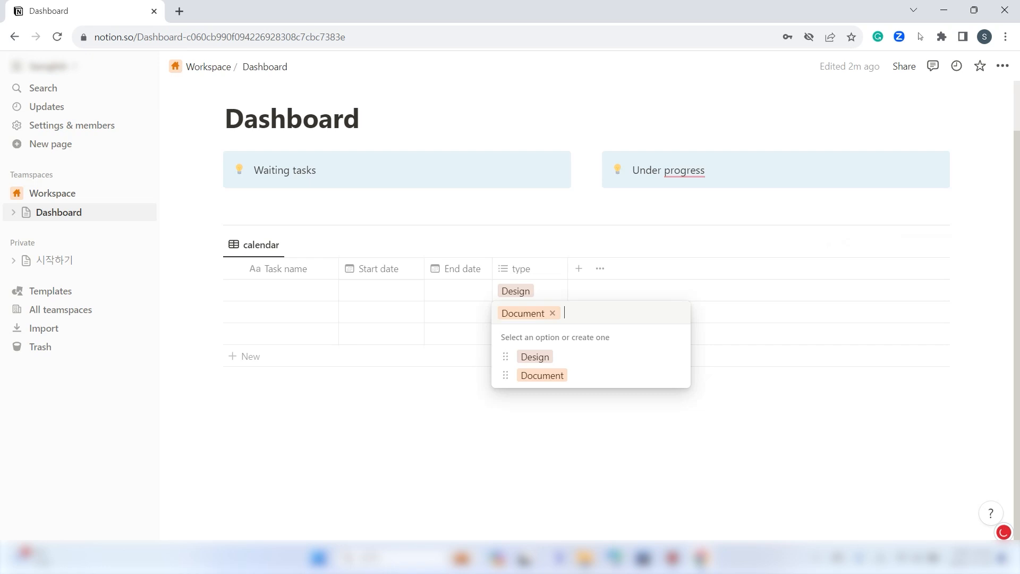
{"action": "left_click", "coordinate": [675, 375]}
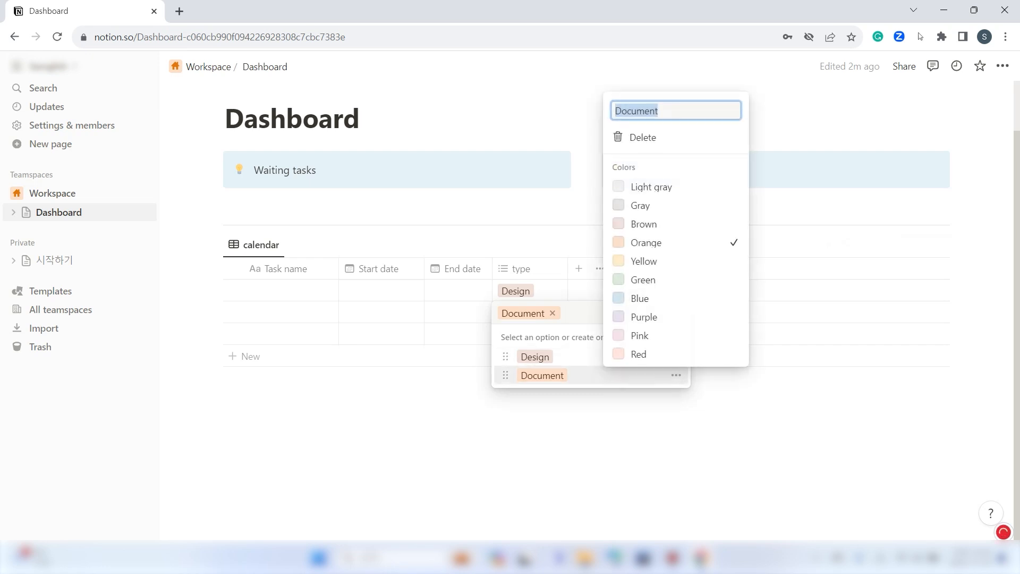
{"action": "left_click", "coordinate": [644, 317]}
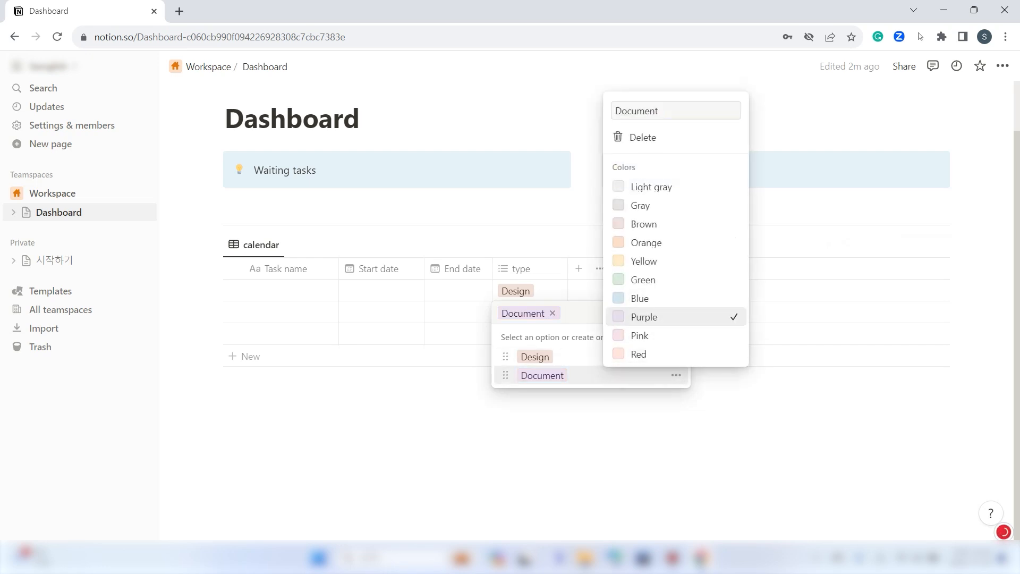
{"action": "left_click", "coordinate": [563, 241]}
{"action": "left_click", "coordinate": [563, 241]}
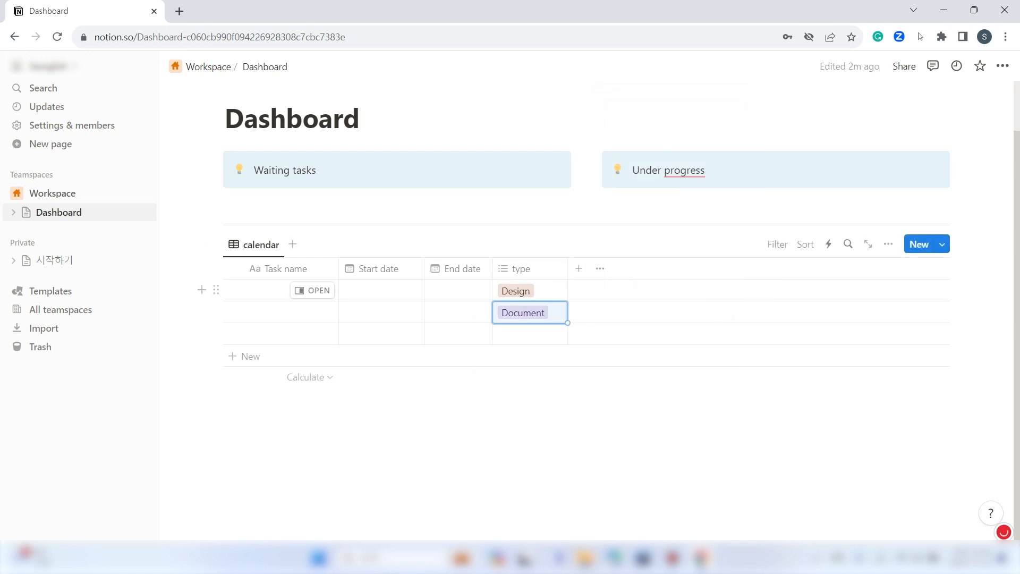
Change the first row's type to the Document option
{"action": "left_click", "coordinate": [539, 291]}
{"action": "left_click", "coordinate": [542, 353]}
{"action": "left_click", "coordinate": [733, 300]}
{"action": "left_click", "coordinate": [733, 301]}
{"action": "left_click", "coordinate": [538, 291]}
{"action": "left_click", "coordinate": [537, 291]}
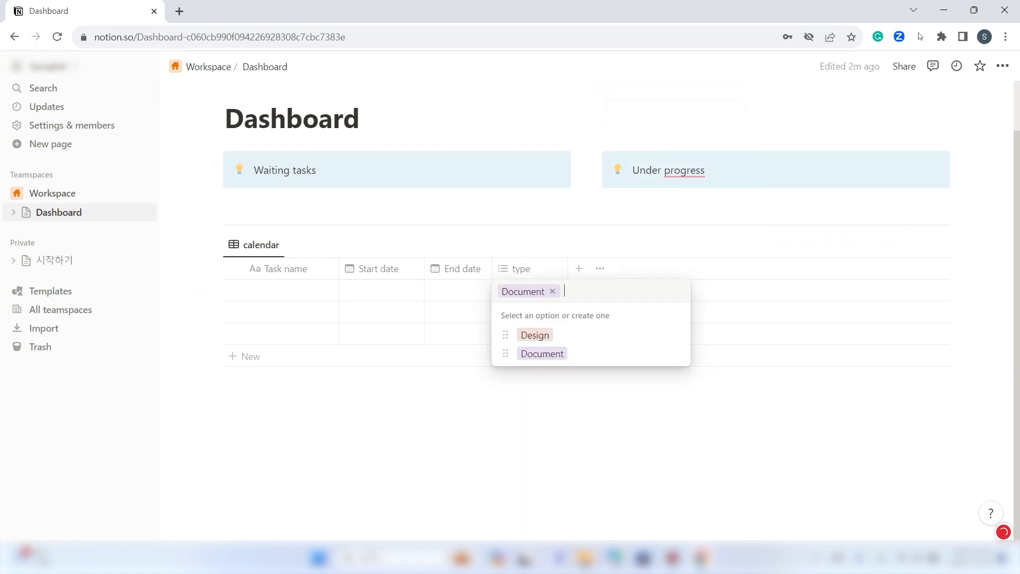
{"action": "key", "text": "Escape"}
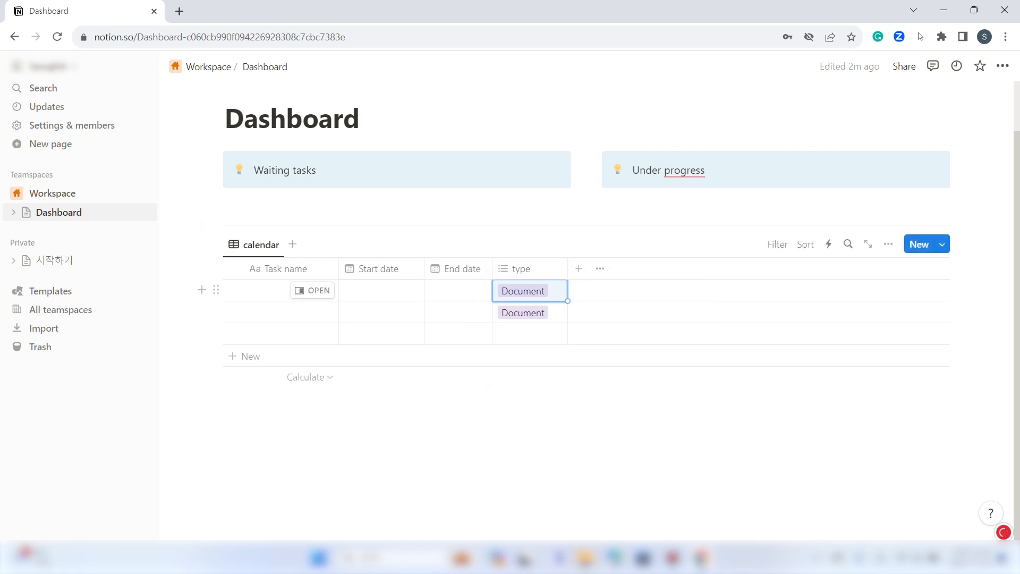
Clear the type values of the first two rows and narrow the type column slightly
{"action": "key", "text": "Delete"}
{"action": "left_click", "coordinate": [531, 312]}
{"action": "key", "text": "Escape"}
{"action": "key", "text": "Delete"}
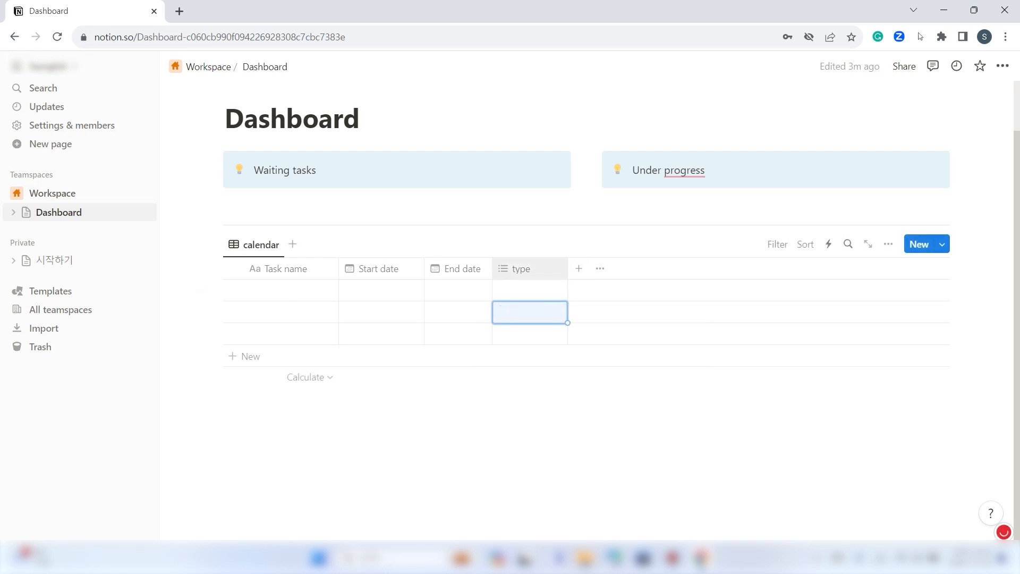
{"action": "left_click_drag", "start_coordinate": [567, 268], "coordinate": [558, 268]}
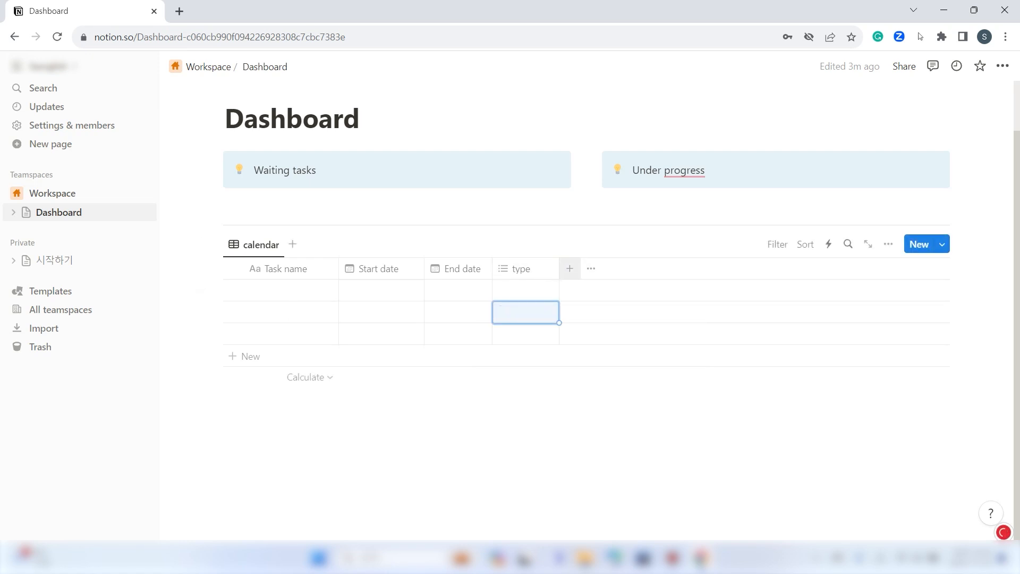
Add a Text property named "Detail" to the calendar table
{"action": "left_click", "coordinate": [570, 269]}
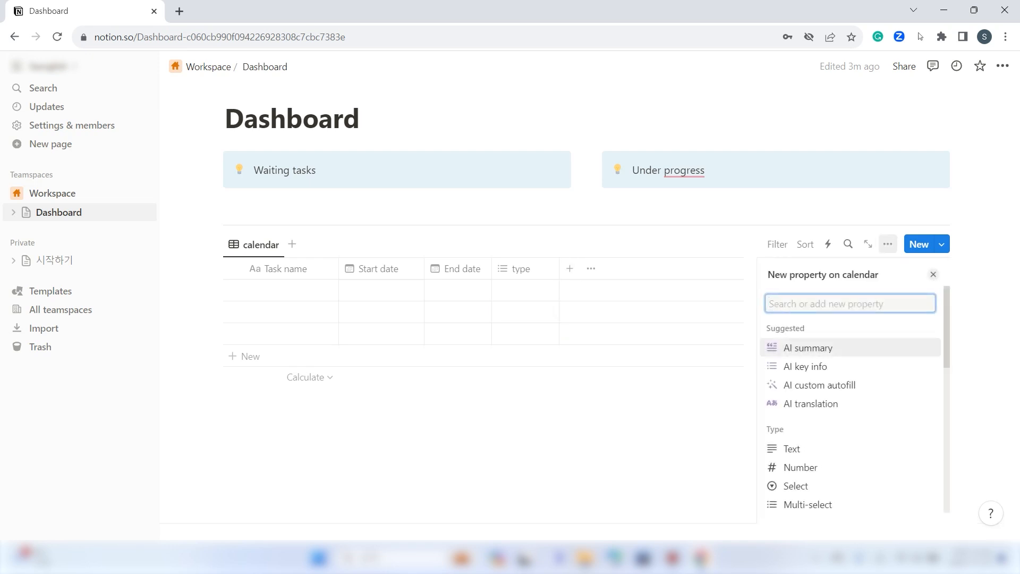
{"action": "scroll", "coordinate": [850, 385], "scroll_direction": "down", "scroll_amount": 3}
{"action": "scroll", "coordinate": [850, 385], "scroll_direction": "up", "scroll_amount": 3}
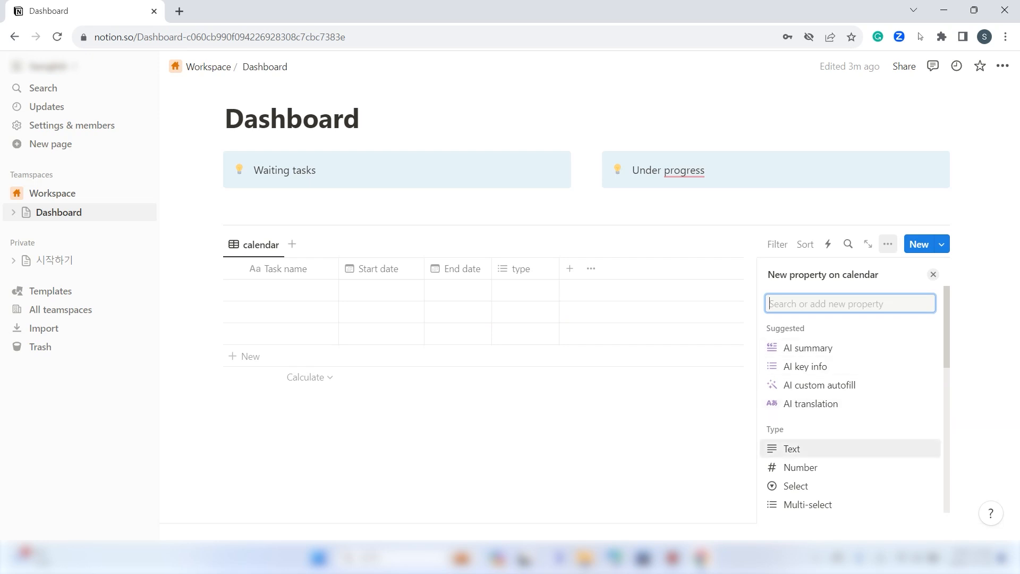
{"action": "left_click", "coordinate": [792, 449]}
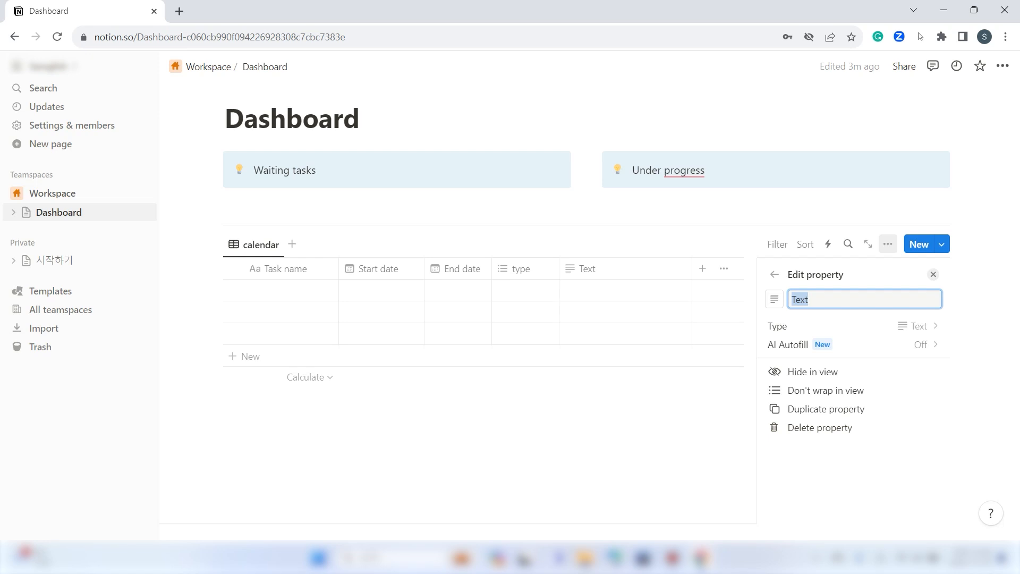
{"action": "key", "text": "BackSpace"}
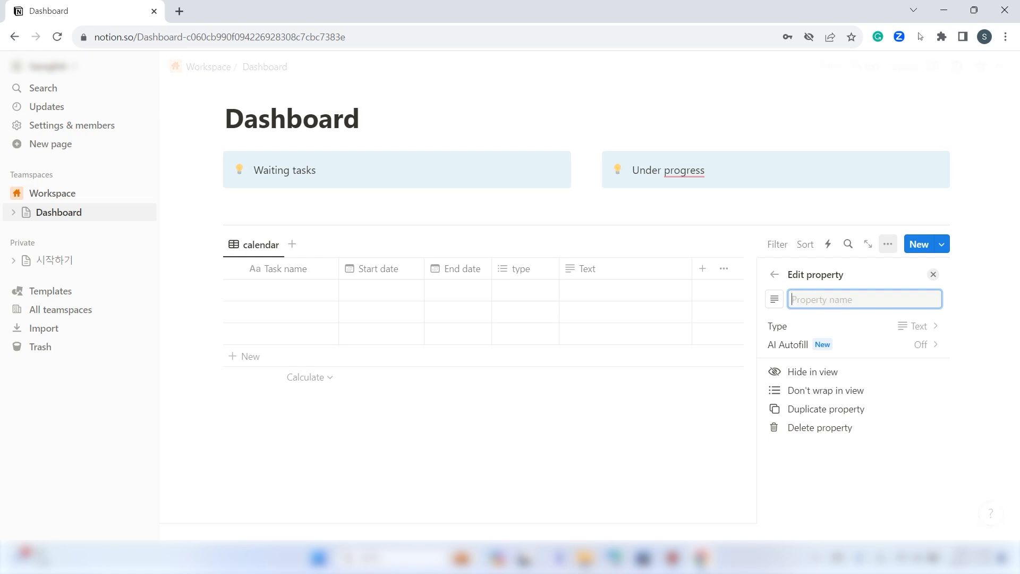
{"action": "type", "text": "d"}
{"action": "key", "text": "BackSpace"}
{"action": "type", "text": "Detail"}
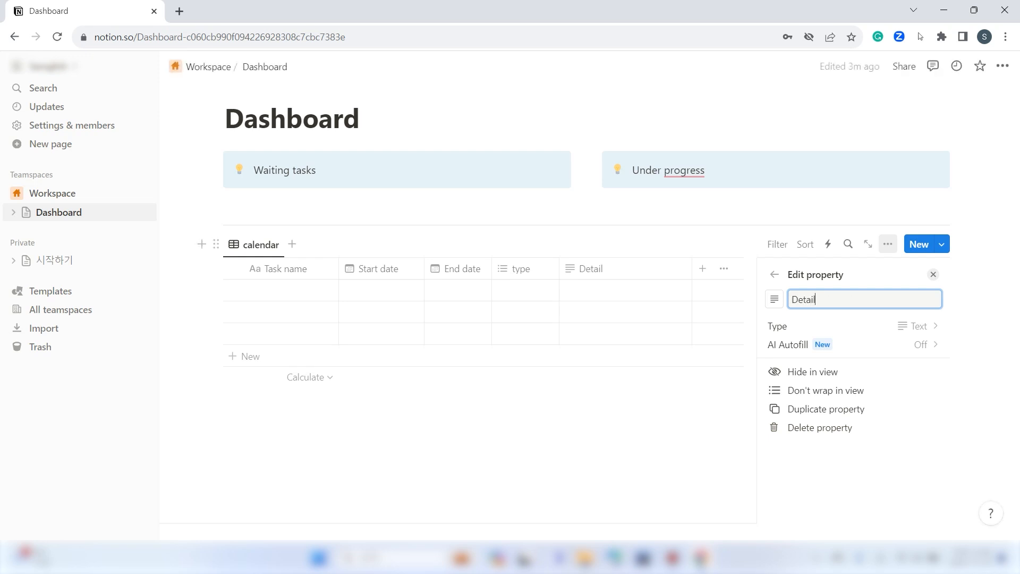
{"action": "left_click", "coordinate": [934, 274]}
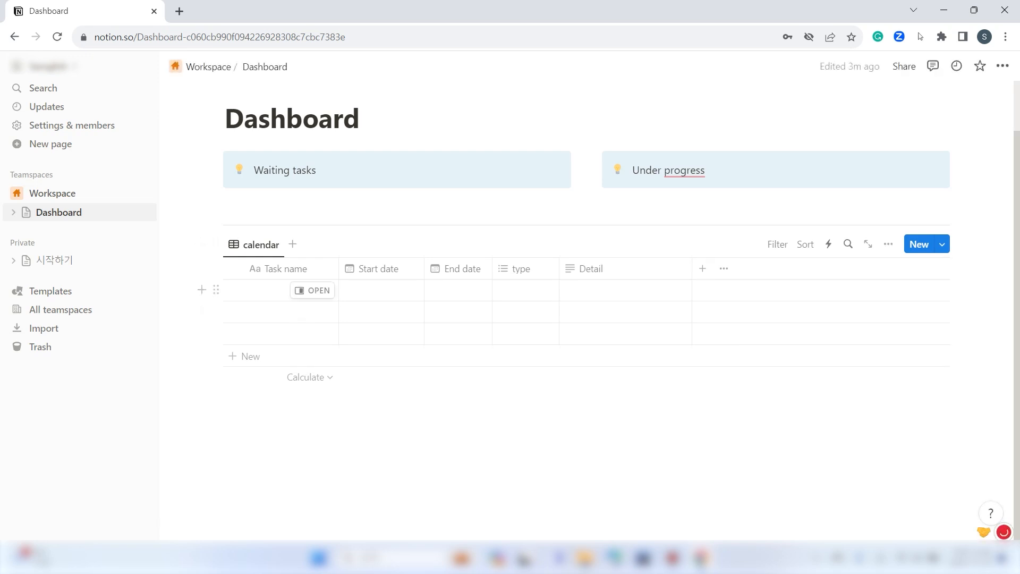
Set the first row's type to Design and its Detail to "catalog"
{"action": "left_click", "coordinate": [525, 291]}
{"action": "left_click", "coordinate": [534, 335]}
{"action": "left_click", "coordinate": [625, 291]}
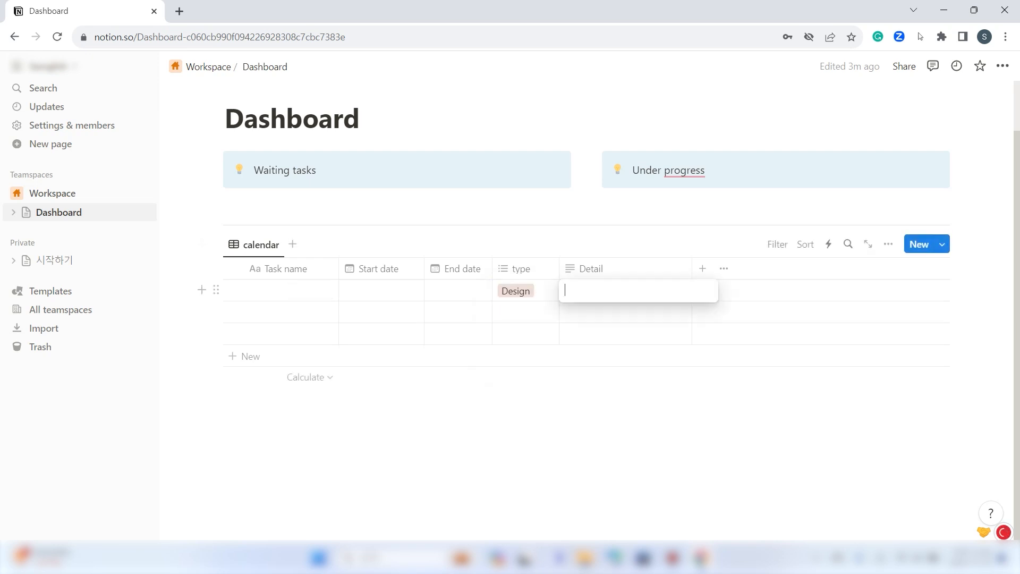
{"action": "type", "text": "catalog"}
{"action": "key", "text": "Return"}
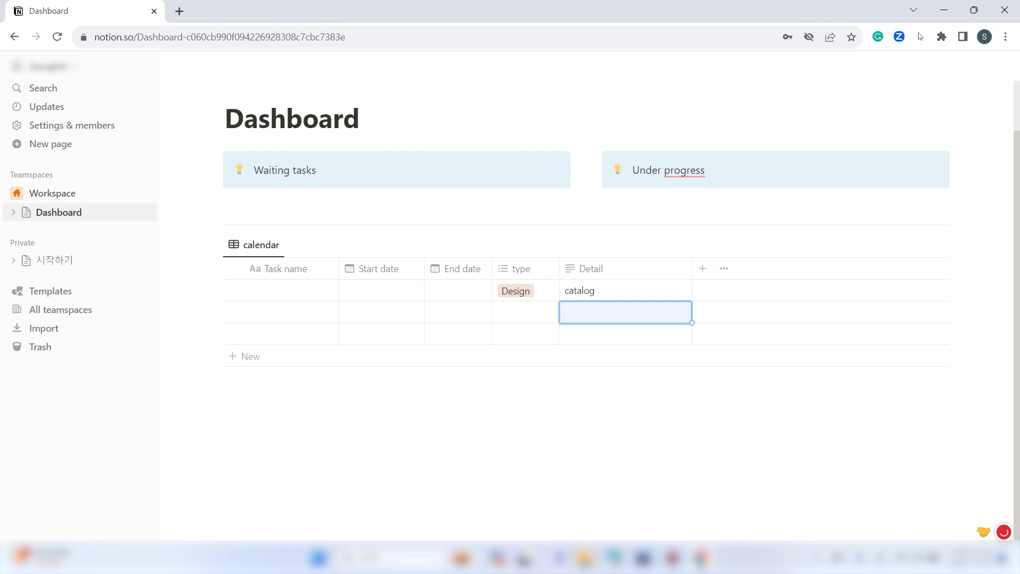
{"action": "left_click", "coordinate": [625, 291]}
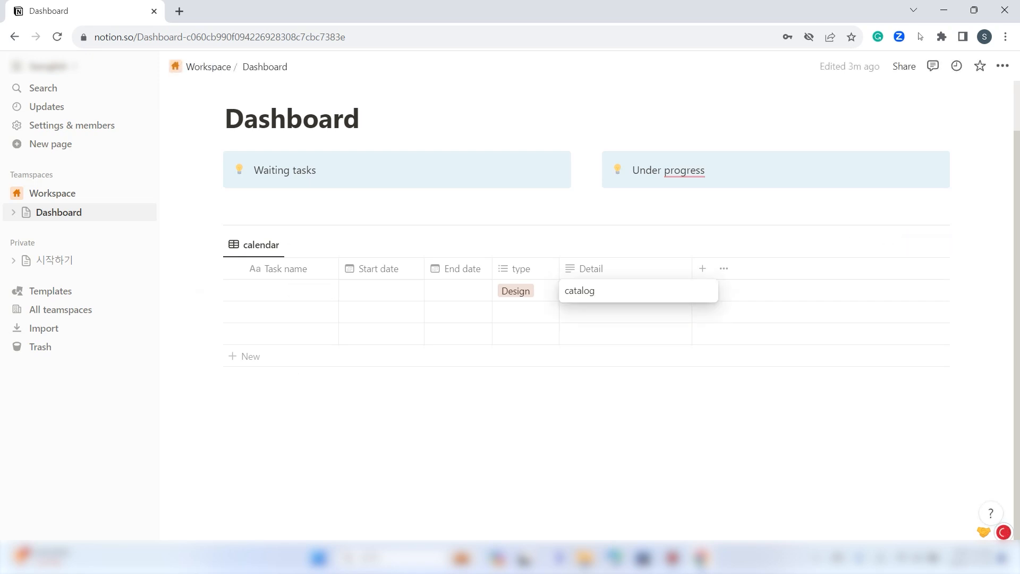
{"action": "key", "text": "Escape"}
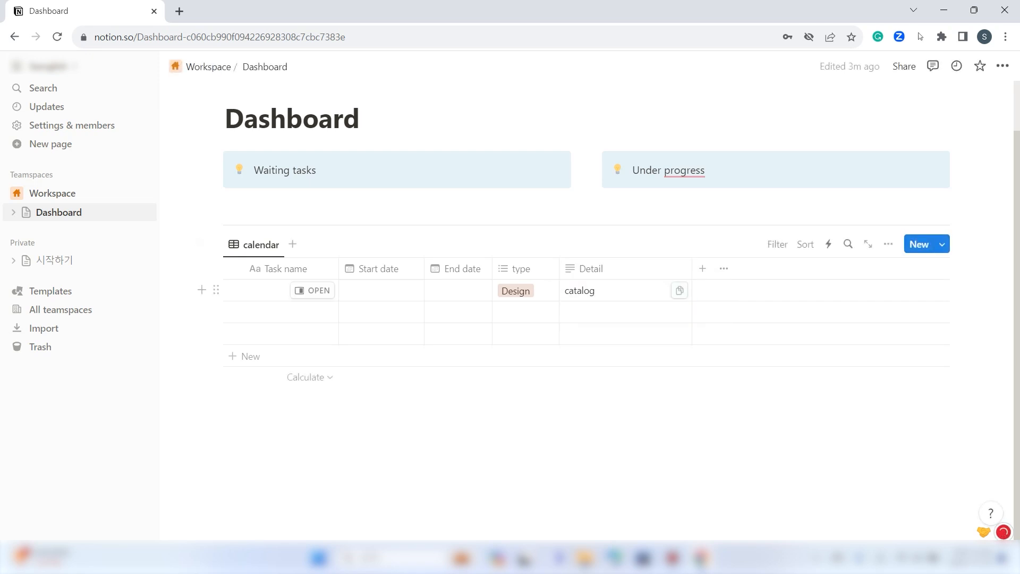
Clear the Detail and type values from the first row of the calendar table
{"action": "left_click", "coordinate": [625, 291]}
{"action": "left_click", "coordinate": [625, 269]}
{"action": "left_click", "coordinate": [626, 291]}
{"action": "left_click", "coordinate": [625, 269]}
{"action": "key", "text": "Delete"}
{"action": "left_click", "coordinate": [526, 290]}
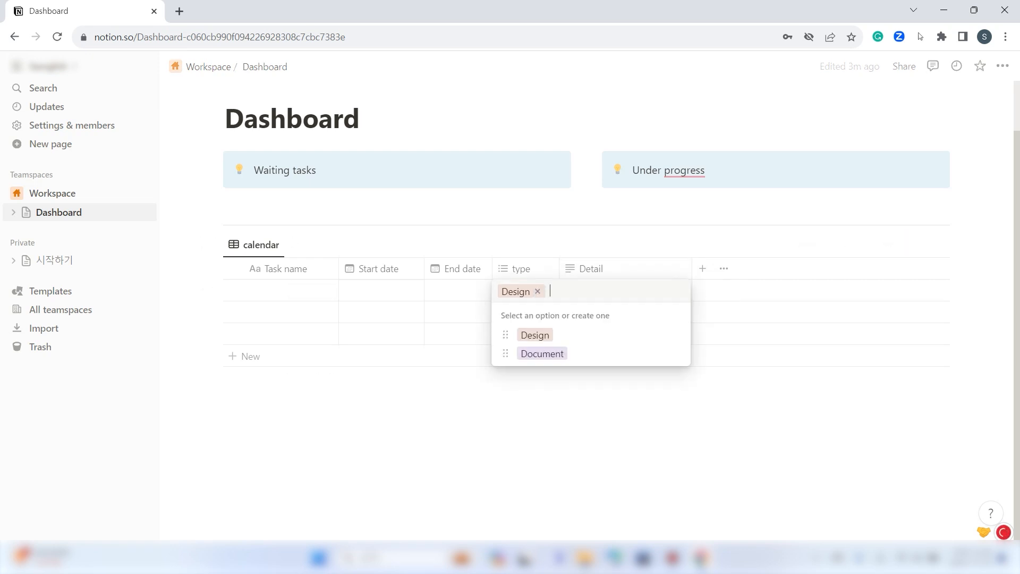
{"action": "key", "text": "BackSpace"}
{"action": "key", "text": "Escape"}
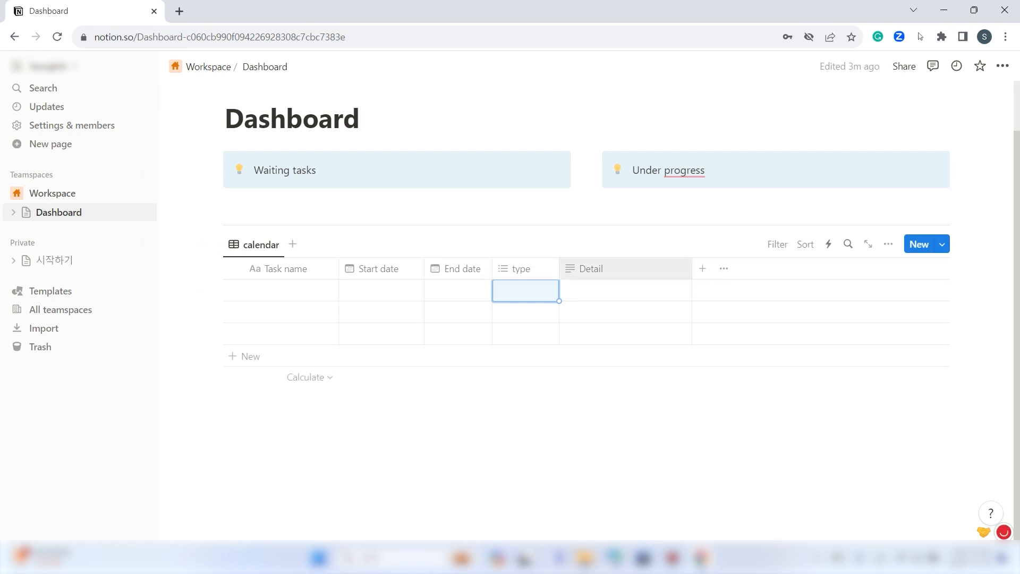
Widen the Detail column slightly and delete all three empty rows from the calendar table
{"action": "left_click_drag", "start_coordinate": [691, 268], "coordinate": [713, 268]}
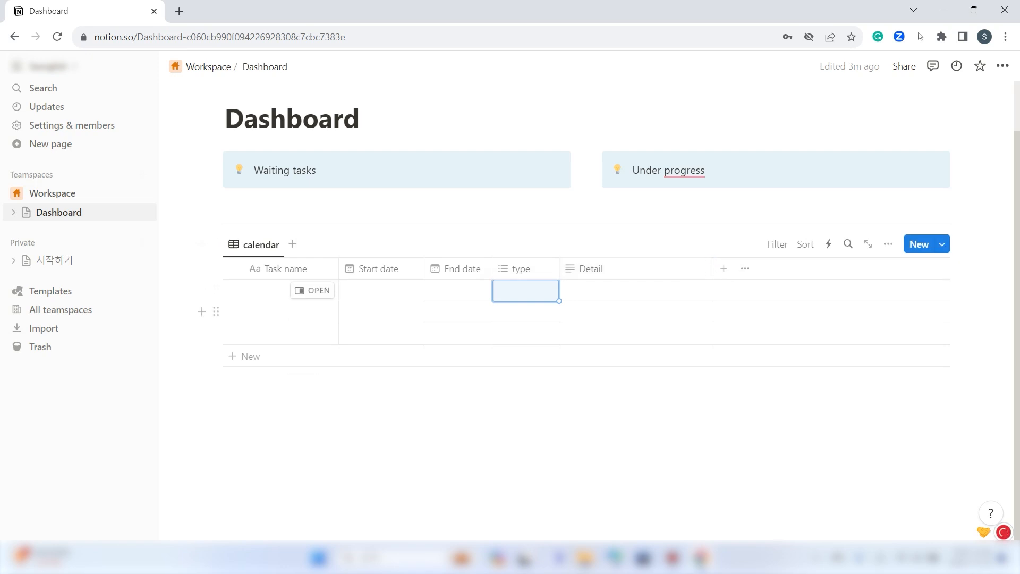
{"action": "left_click_drag", "start_coordinate": [168, 285], "coordinate": [276, 338]}
{"action": "key", "text": "Delete"}
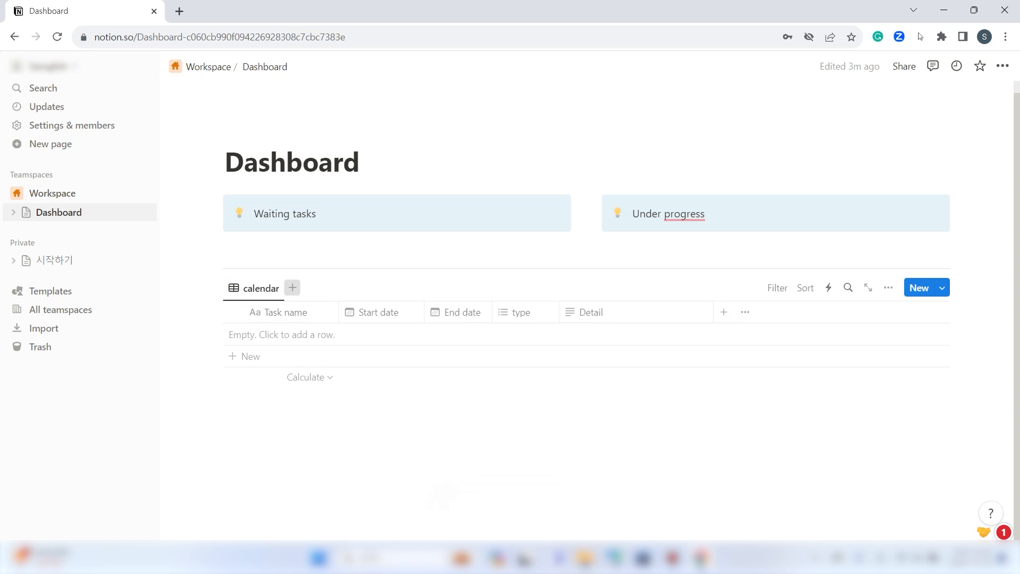
Add a Calendar view to the database and hide its database title
{"action": "left_click", "coordinate": [292, 288]}
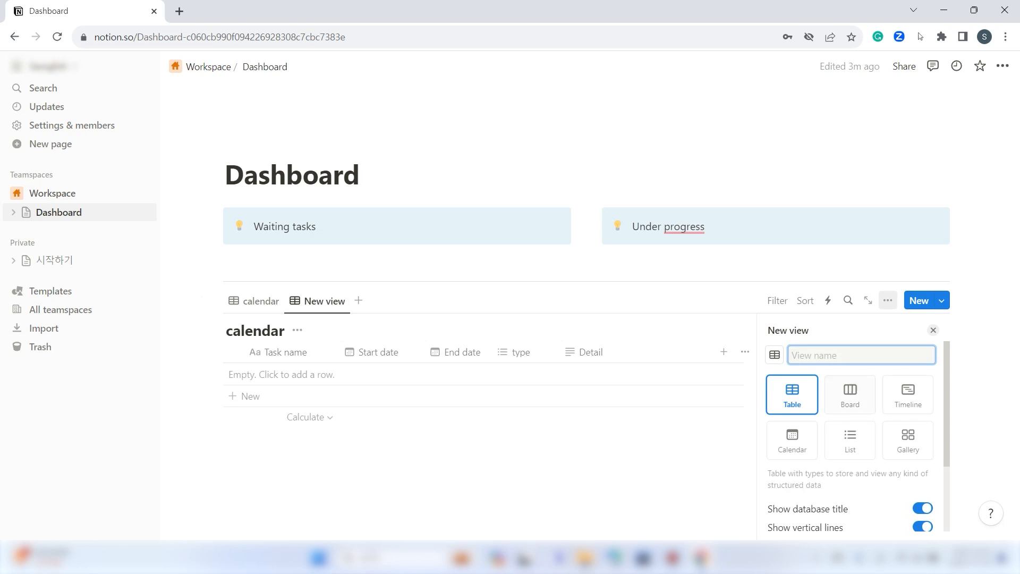
{"action": "left_click", "coordinate": [792, 439]}
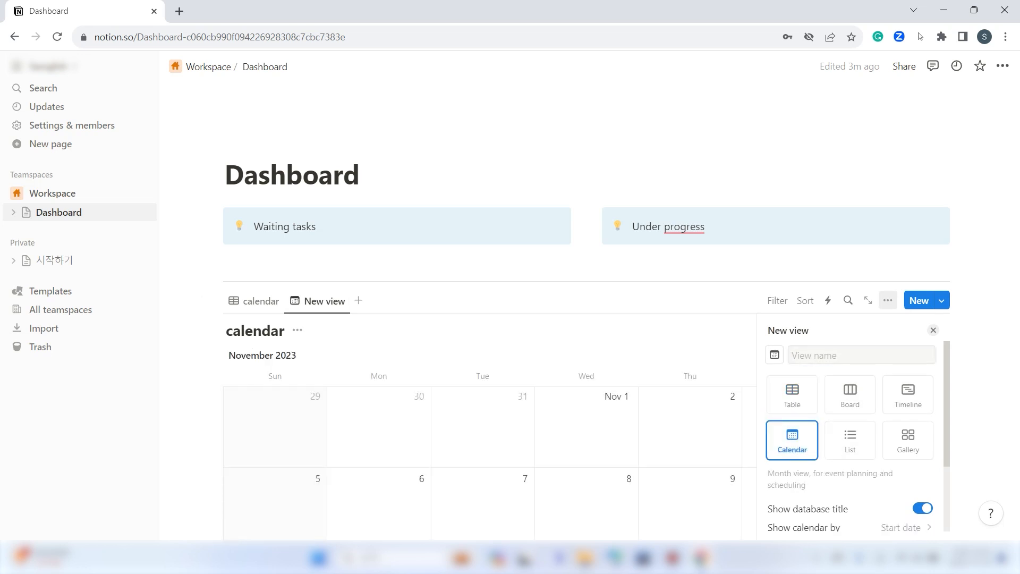
{"action": "left_click", "coordinate": [297, 330]}
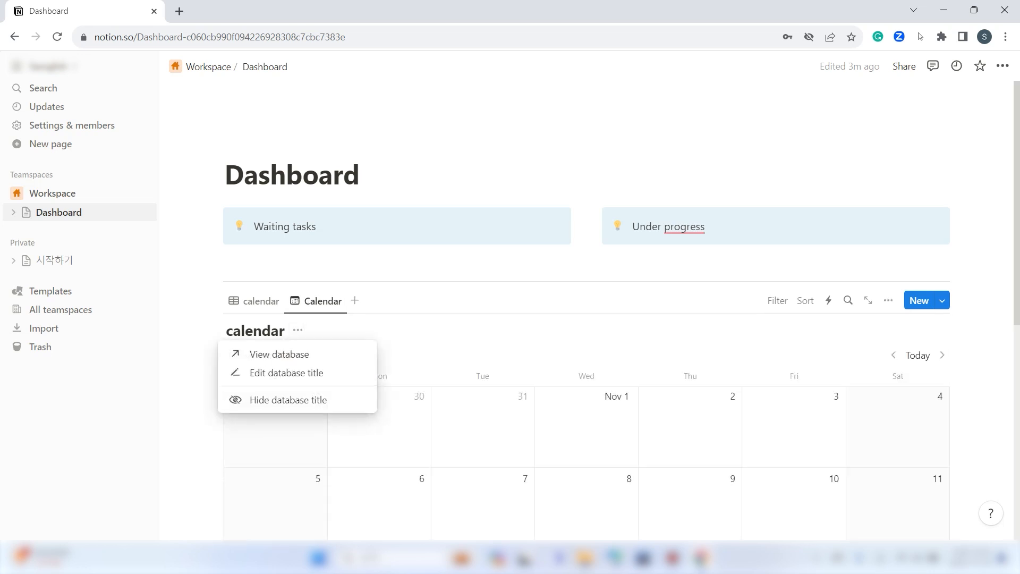
{"action": "left_click", "coordinate": [288, 400]}
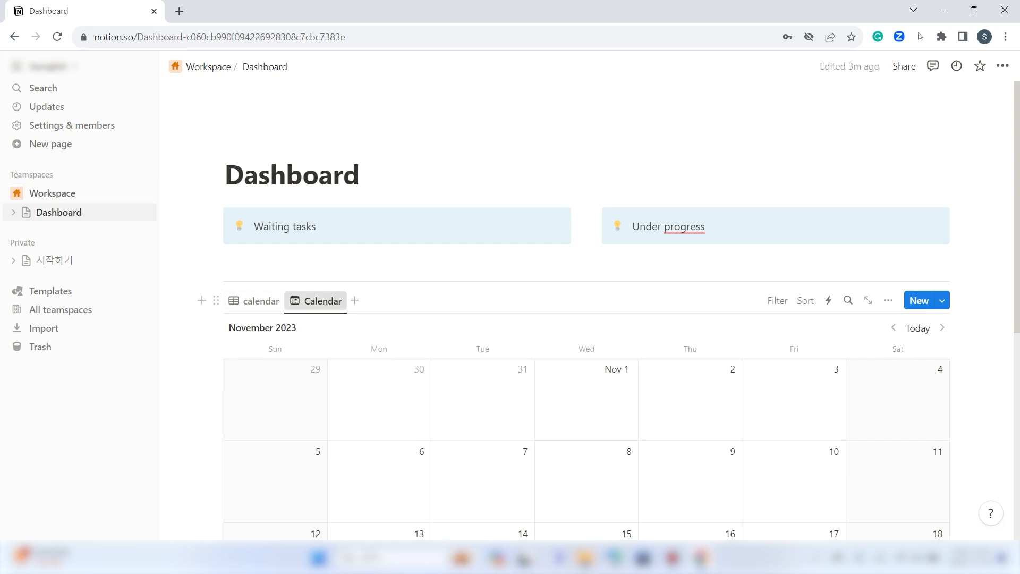
Move the Calendar view ahead of the table view in the database's view order
{"action": "left_click_drag", "start_coordinate": [315, 300], "coordinate": [255, 301]}
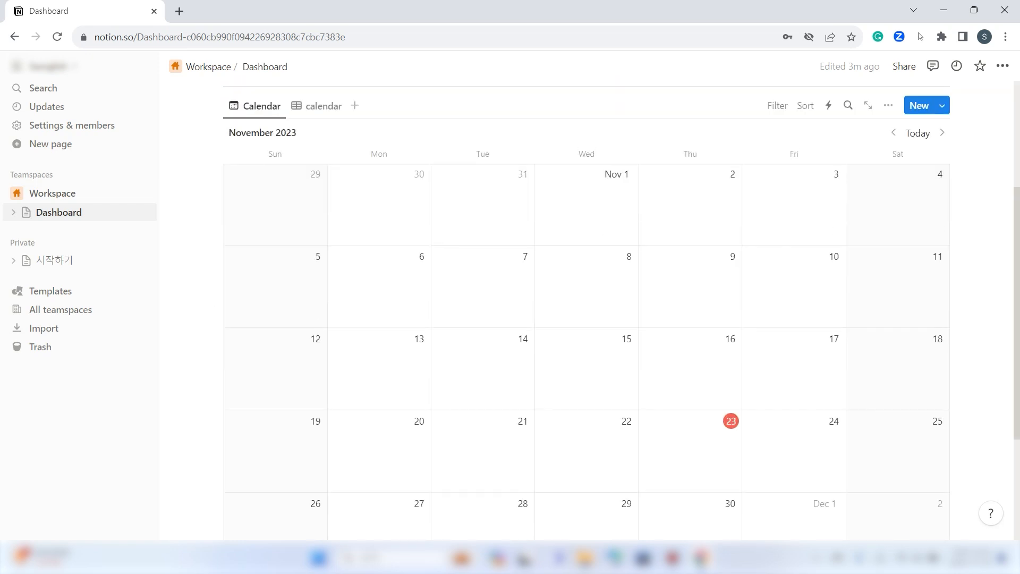
{"action": "scroll", "coordinate": [265, 346], "scroll_direction": "down", "scroll_amount": 3}
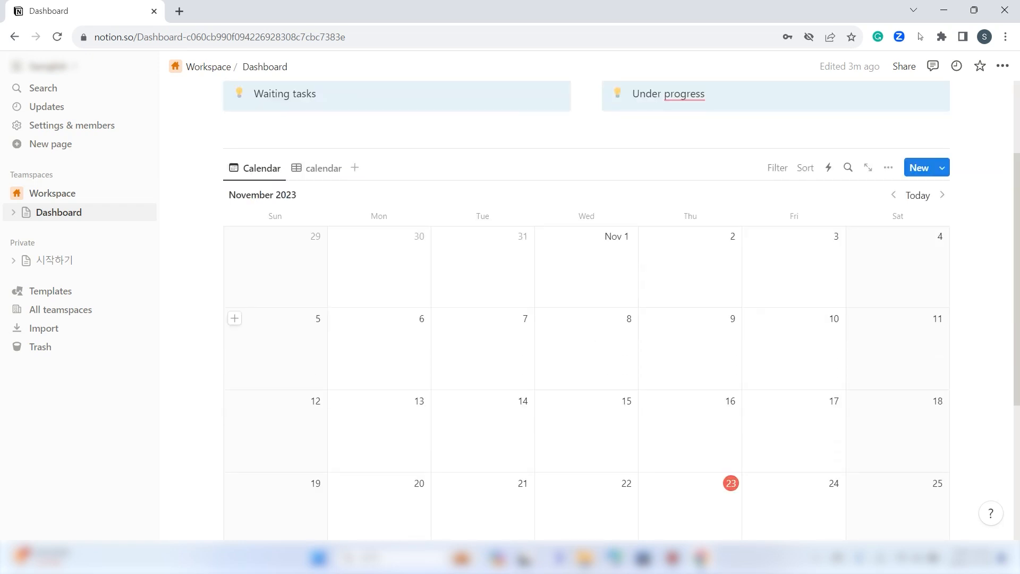
{"action": "scroll", "coordinate": [545, 237], "scroll_direction": "down", "scroll_amount": 2}
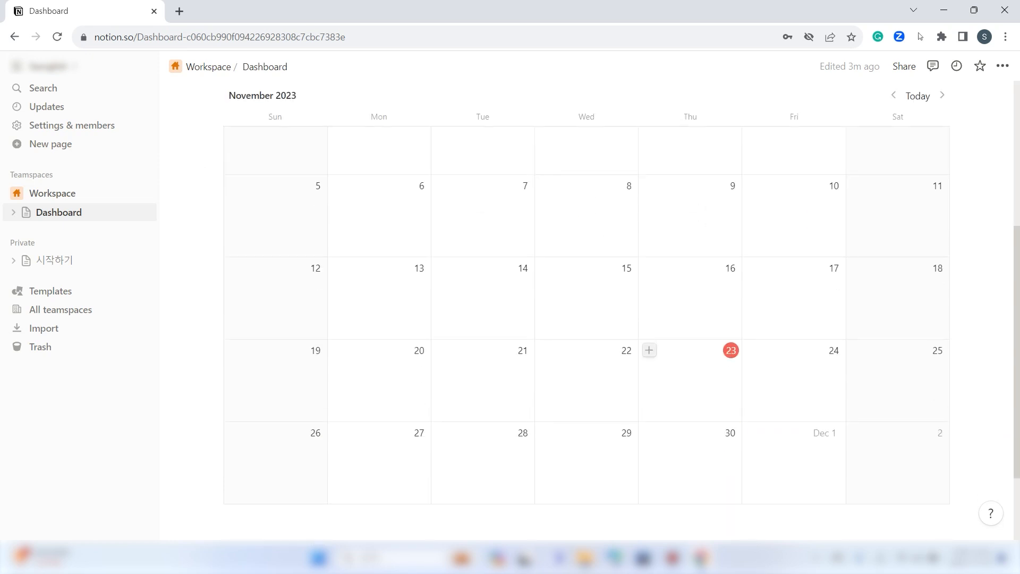
{"action": "scroll", "coordinate": [649, 349], "scroll_direction": "up", "scroll_amount": 3}
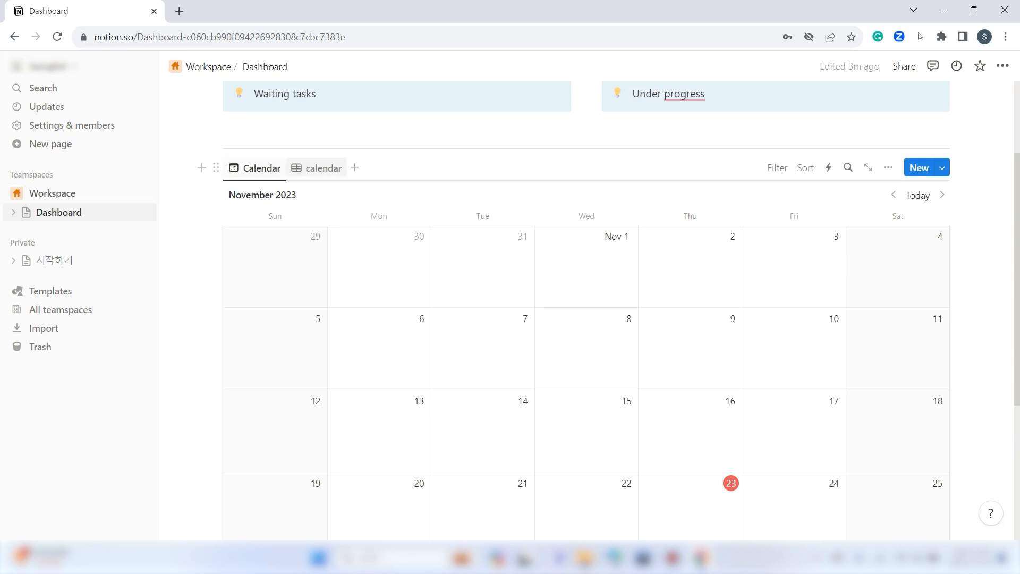
Rename the database's table view to "List"
{"action": "left_click", "coordinate": [316, 168]}
{"action": "left_click", "coordinate": [316, 300]}
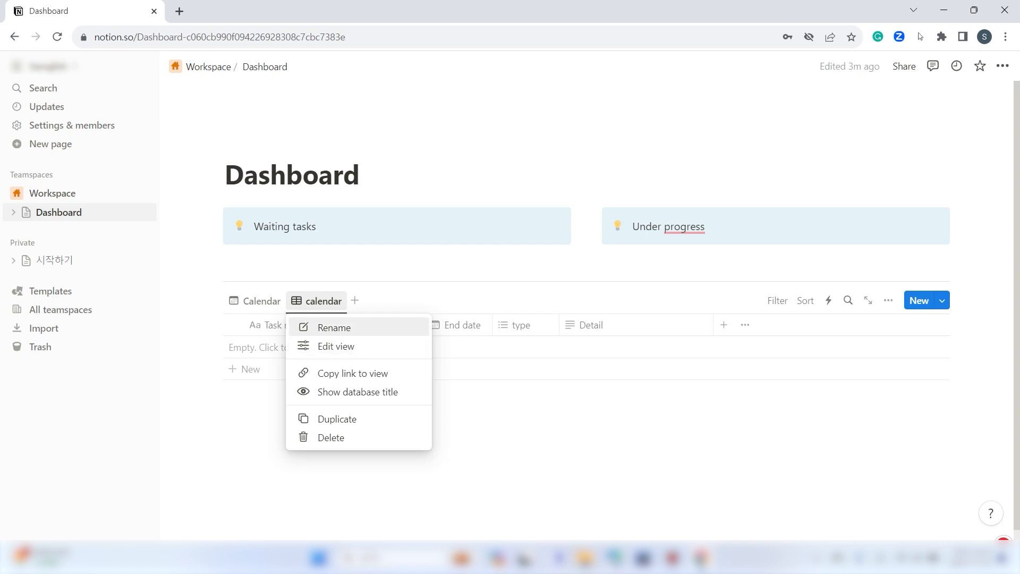
{"action": "left_click", "coordinate": [334, 327]}
{"action": "type", "text": "List"}
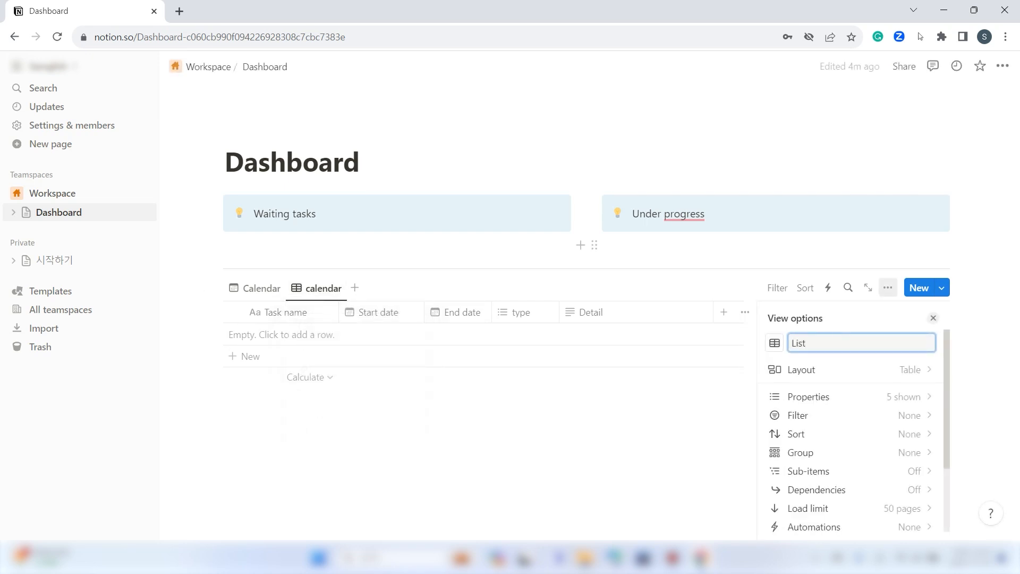
{"action": "left_click", "coordinate": [603, 245]}
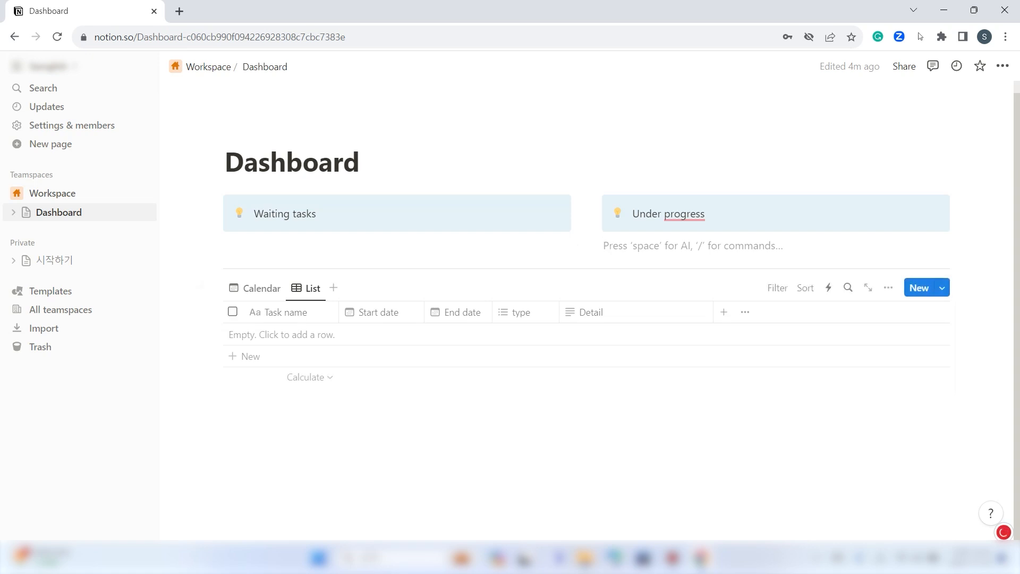
Compare the Calendar and List views of the database by switching between them
{"action": "left_click", "coordinate": [257, 288]}
{"action": "left_click", "coordinate": [307, 288]}
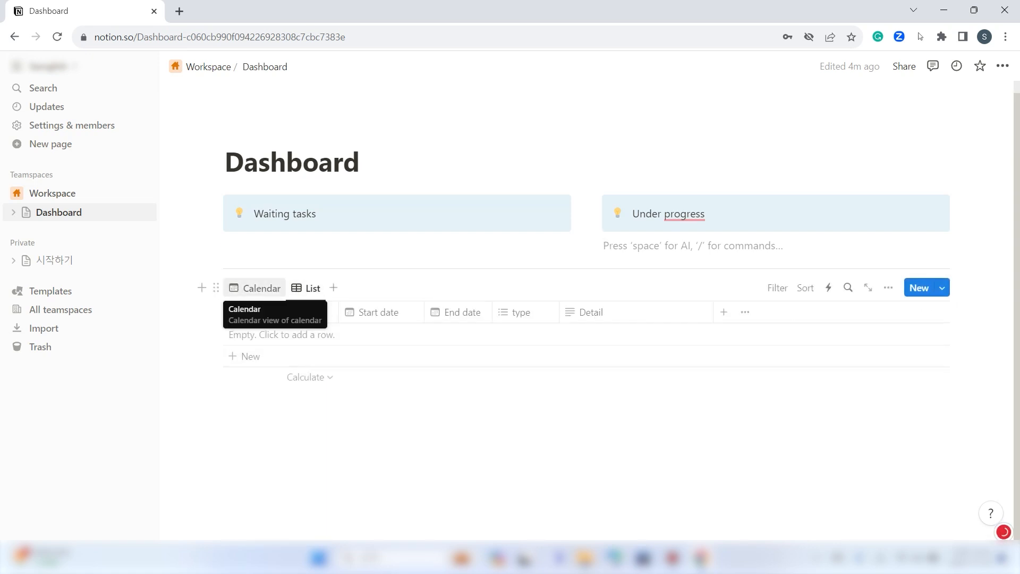
{"action": "left_click", "coordinate": [258, 287]}
{"action": "scroll", "coordinate": [478, 367], "scroll_direction": "down", "scroll_amount": 4}
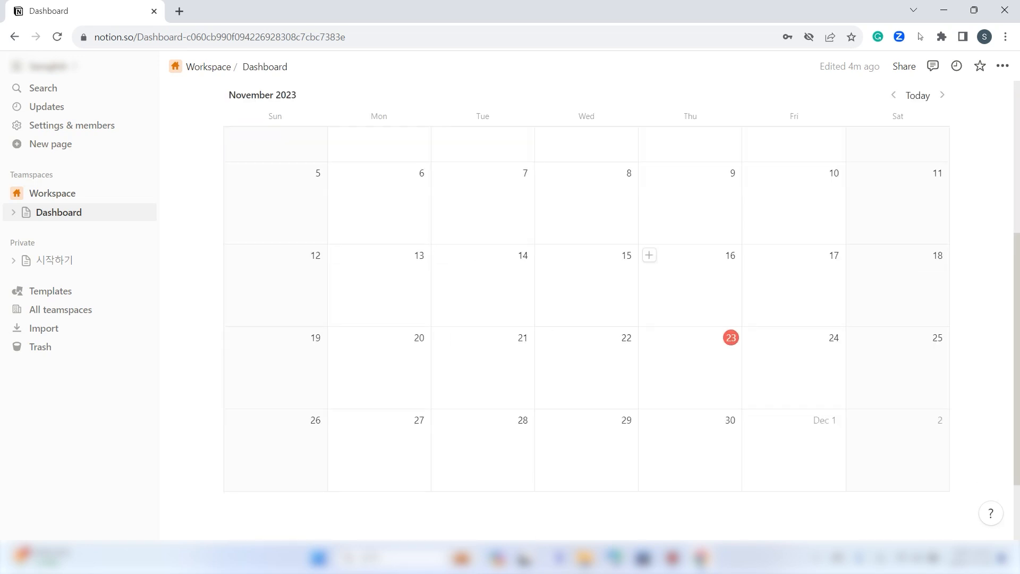
{"action": "scroll", "coordinate": [650, 298], "scroll_direction": "up", "scroll_amount": 4}
{"action": "left_click", "coordinate": [306, 301]}
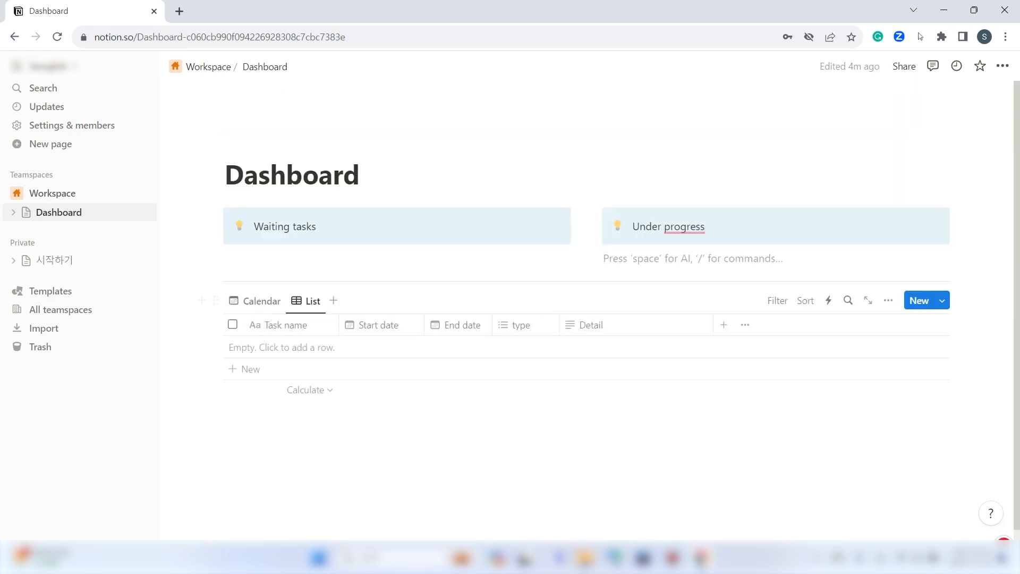
{"action": "left_click", "coordinate": [257, 300]}
{"action": "left_click", "coordinate": [306, 301]}
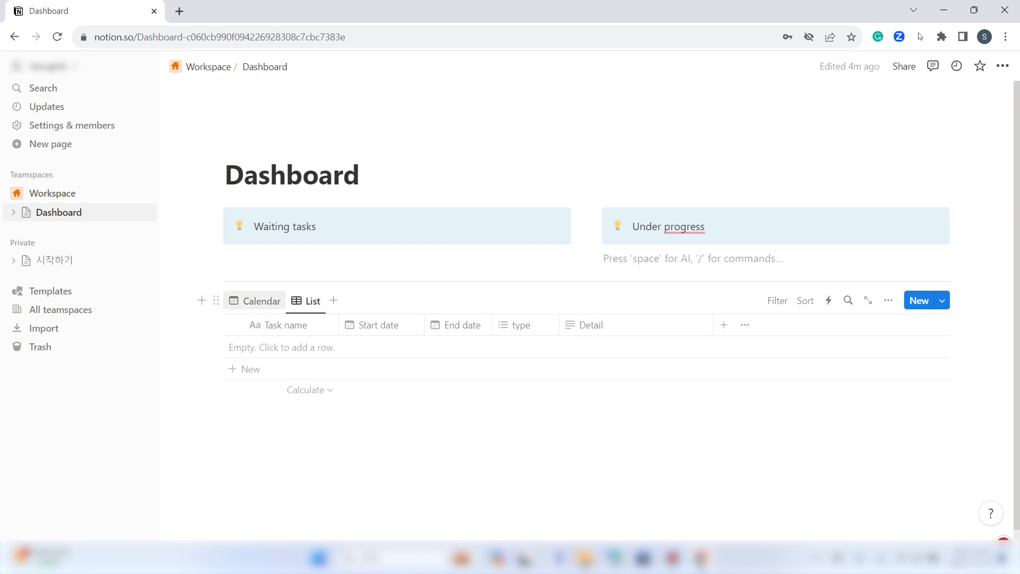
Add a new item on November 23 in the Calendar view and move its Start date property below Detail
{"action": "left_click", "coordinate": [257, 300]}
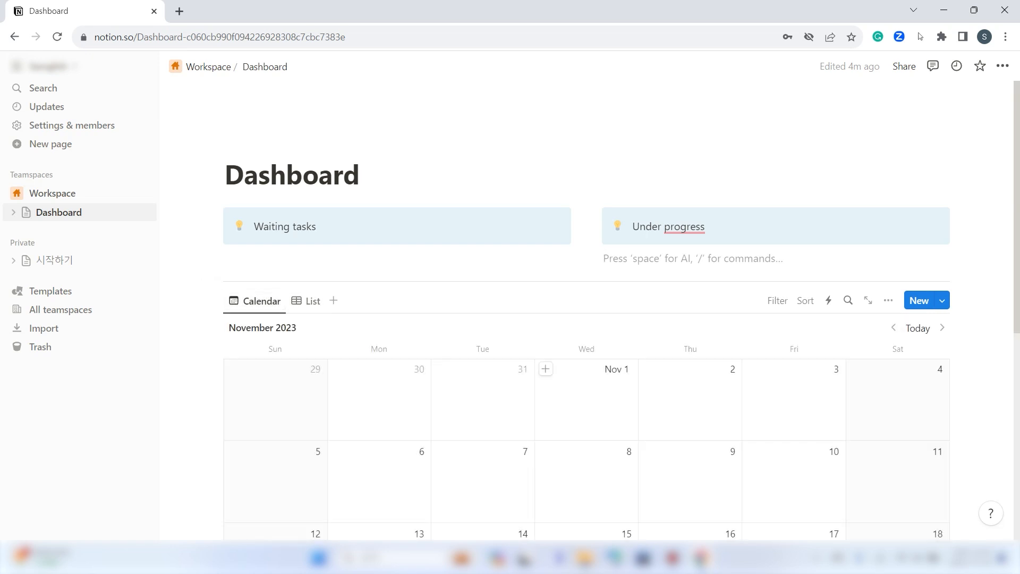
{"action": "scroll", "coordinate": [545, 369], "scroll_direction": "down", "scroll_amount": 4}
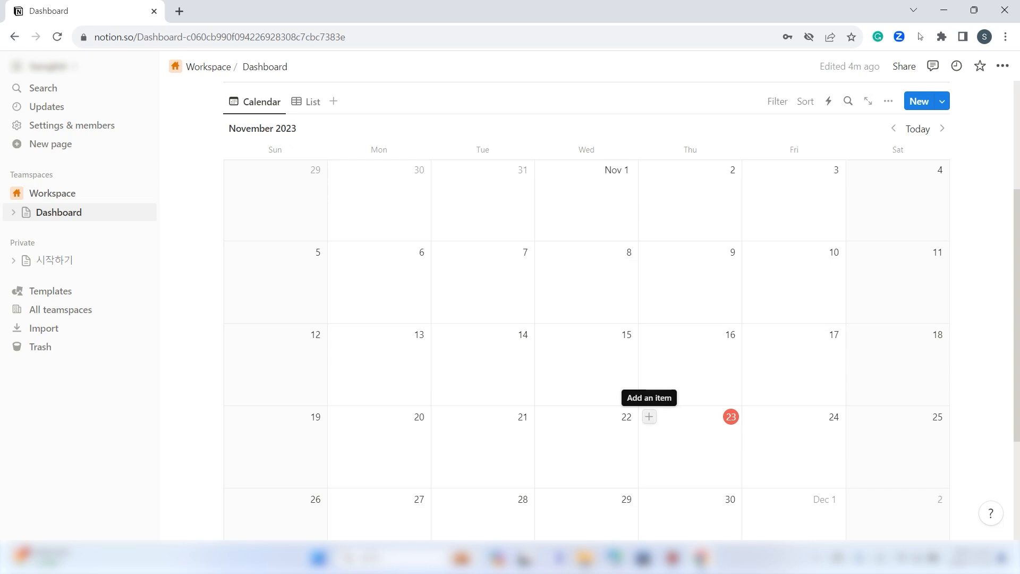
{"action": "left_click", "coordinate": [649, 417]}
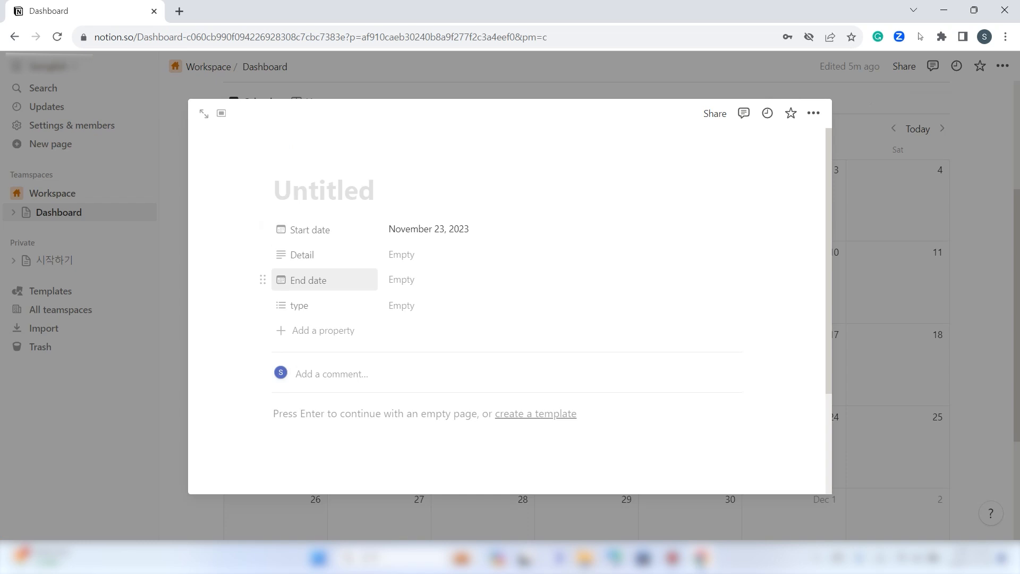
{"action": "left_click_drag", "start_coordinate": [310, 229], "coordinate": [310, 257]}
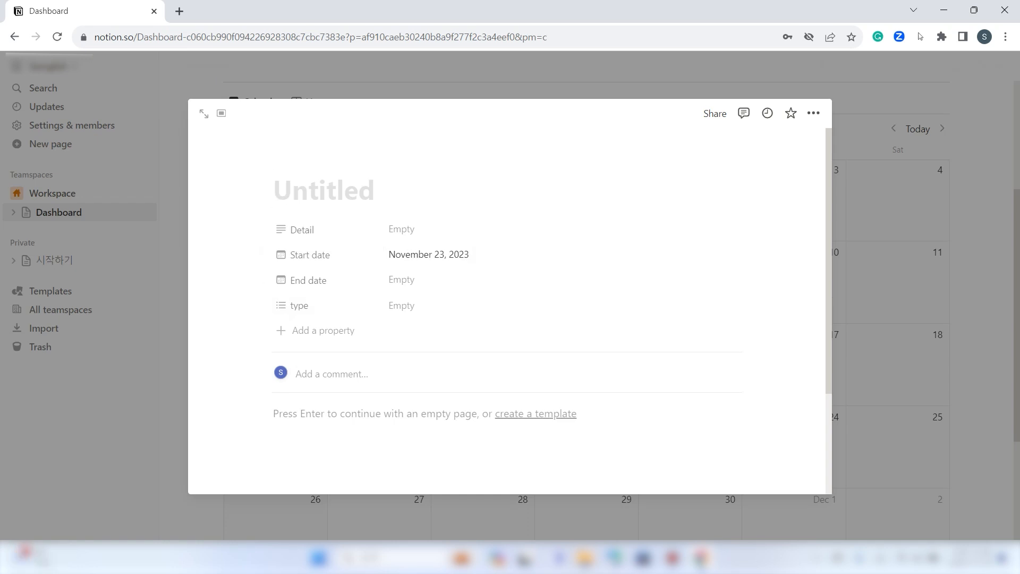
Title the new item "Website renewal" and enter "Uupdating CSS code" as its Detail
{"action": "type", "text": "Website rene"}
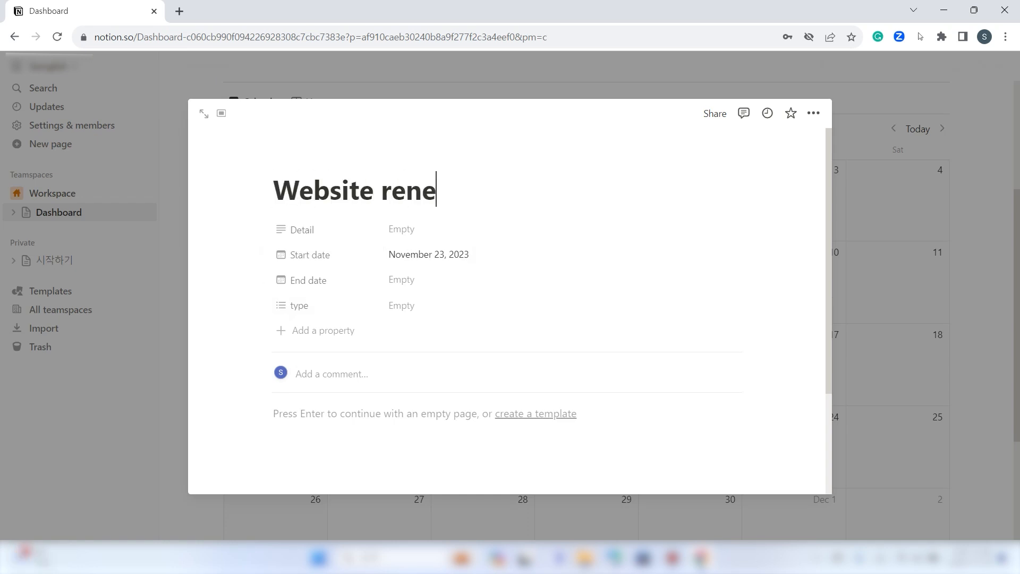
{"action": "type", "text": "wal"}
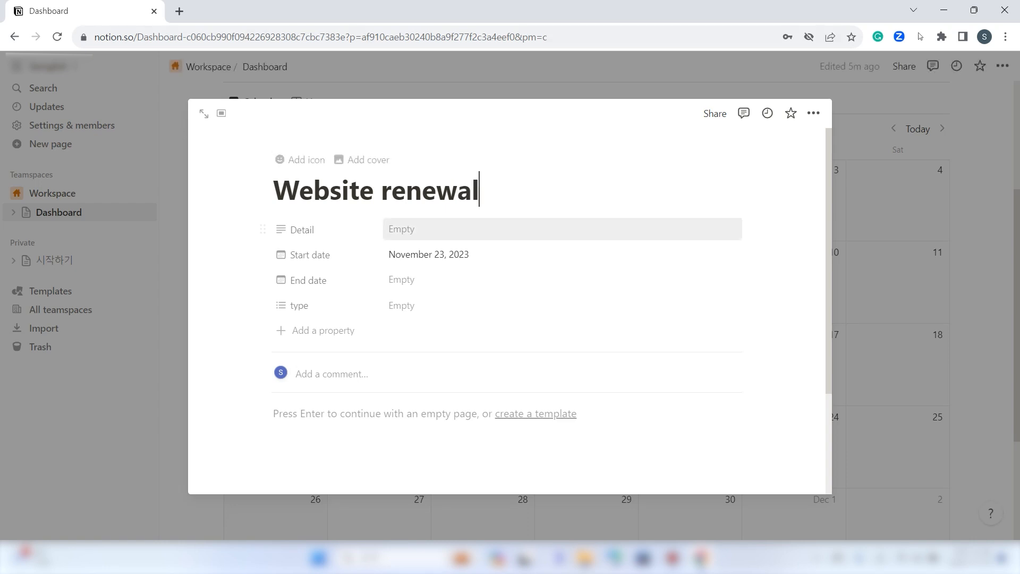
{"action": "left_click", "coordinate": [437, 229]}
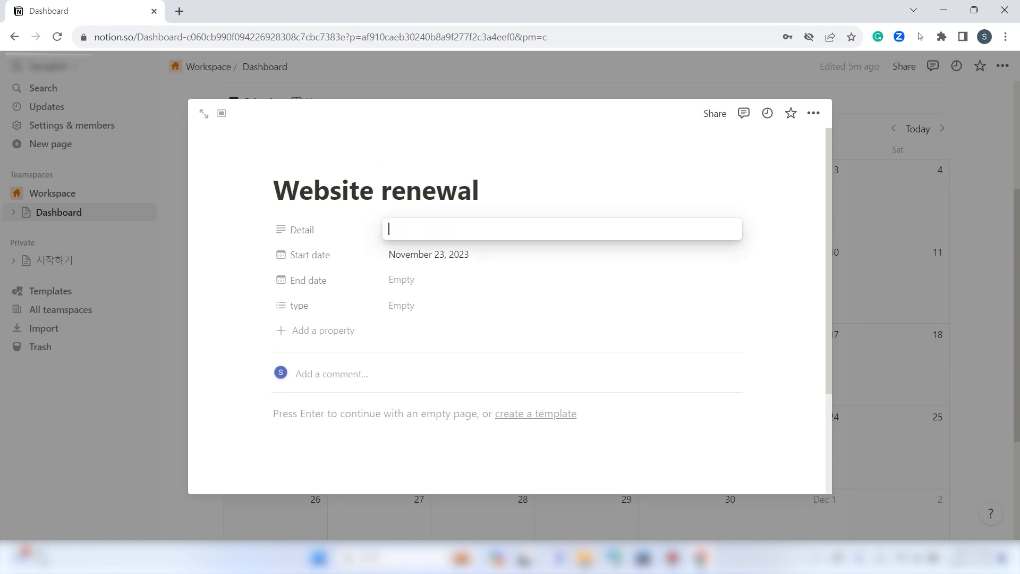
{"action": "key", "text": "BackSpace"}
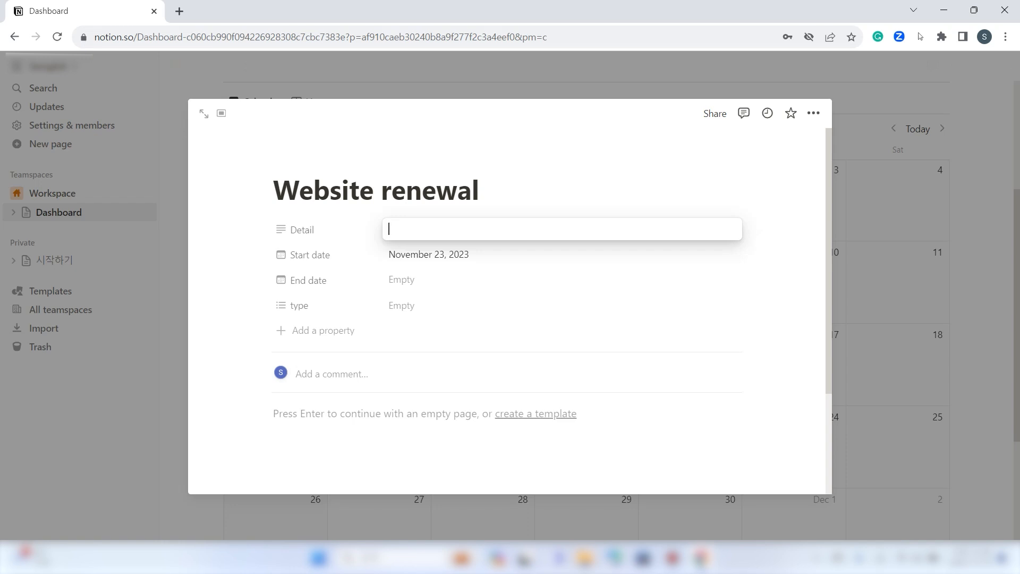
{"action": "type", "text": "UPd"}
{"action": "type", "text": "pdating CSS code"}
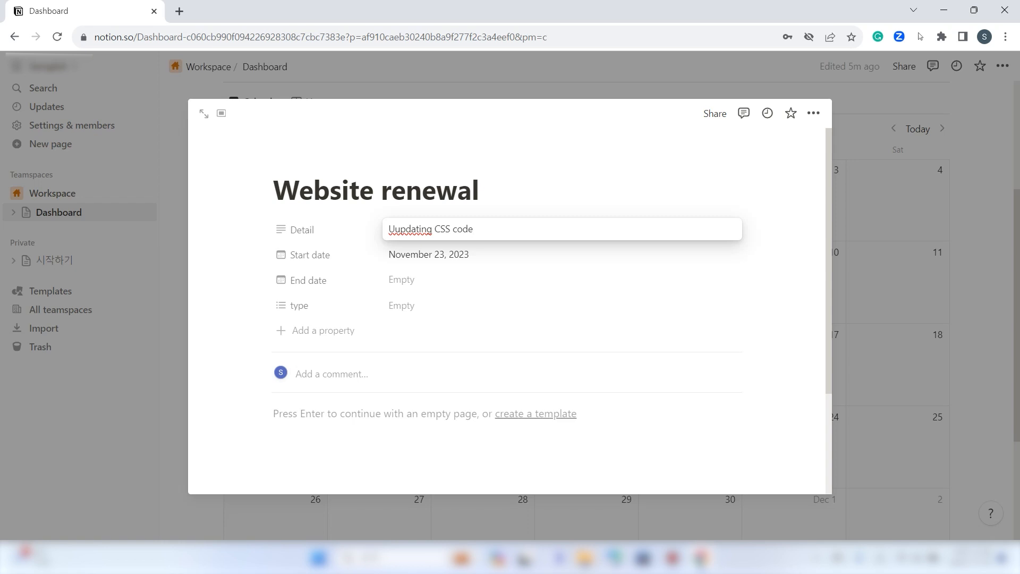
Set the Website renewal item's End date to November 30, 2023
{"action": "left_click", "coordinate": [430, 279]}
{"action": "left_click", "coordinate": [430, 280]}
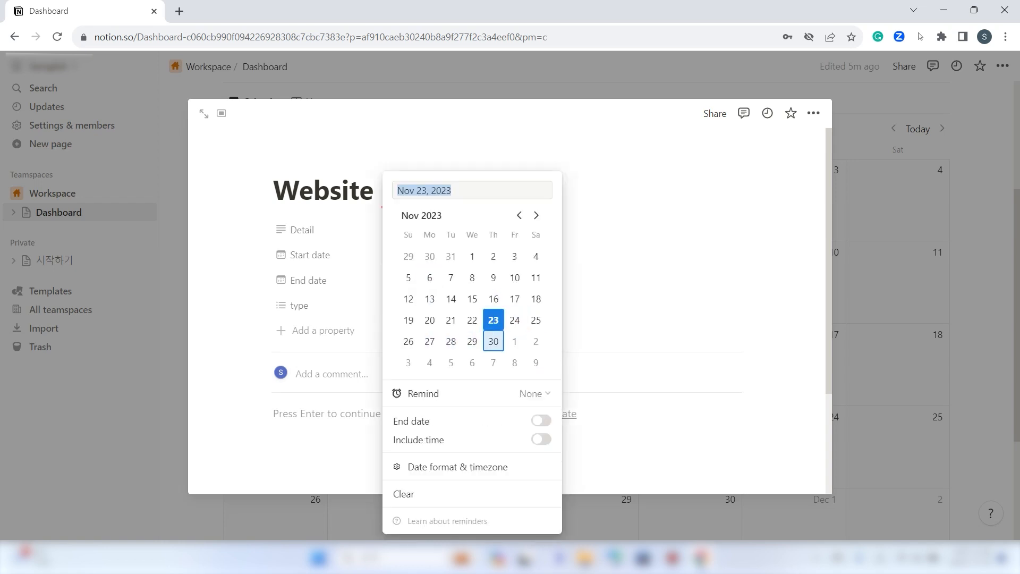
{"action": "left_click", "coordinate": [493, 341]}
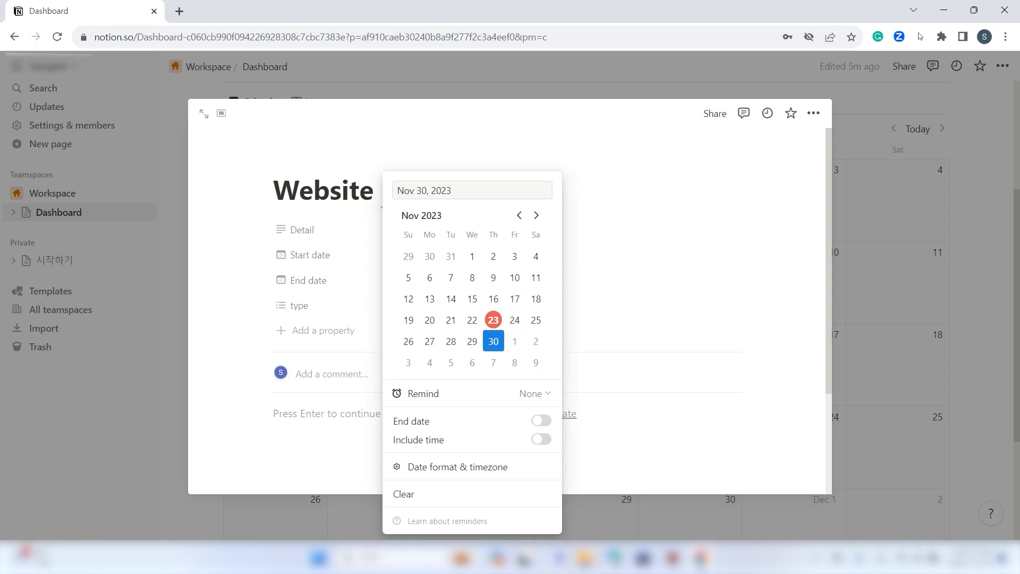
{"action": "key", "text": "Escape"}
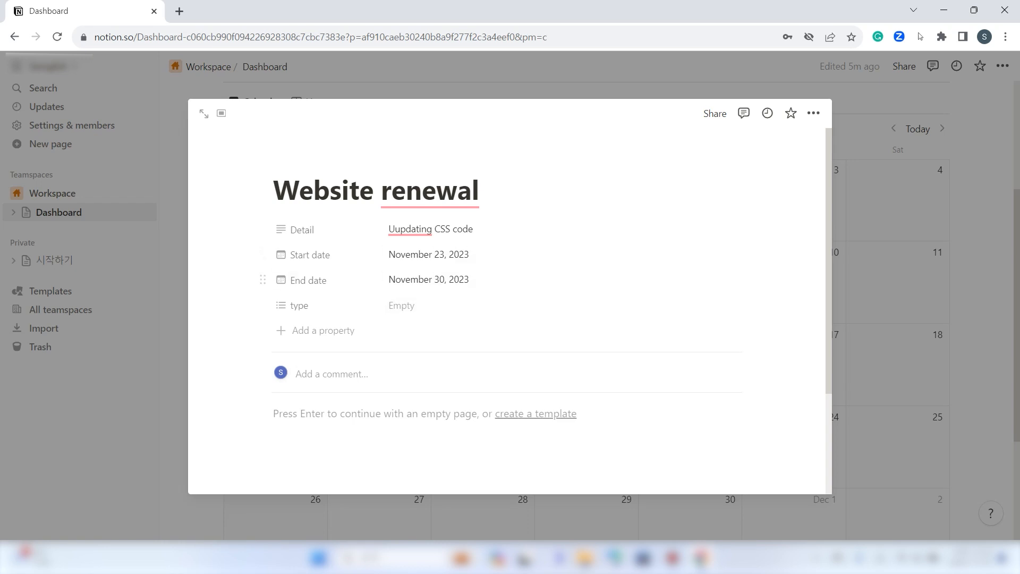
Create a "Website" option in the type property and assign it to the Website renewal item
{"action": "scroll", "coordinate": [425, 279], "scroll_direction": "down", "scroll_amount": 3}
{"action": "scroll", "coordinate": [425, 279], "scroll_direction": "up", "scroll_amount": 3}
{"action": "left_click", "coordinate": [401, 305]}
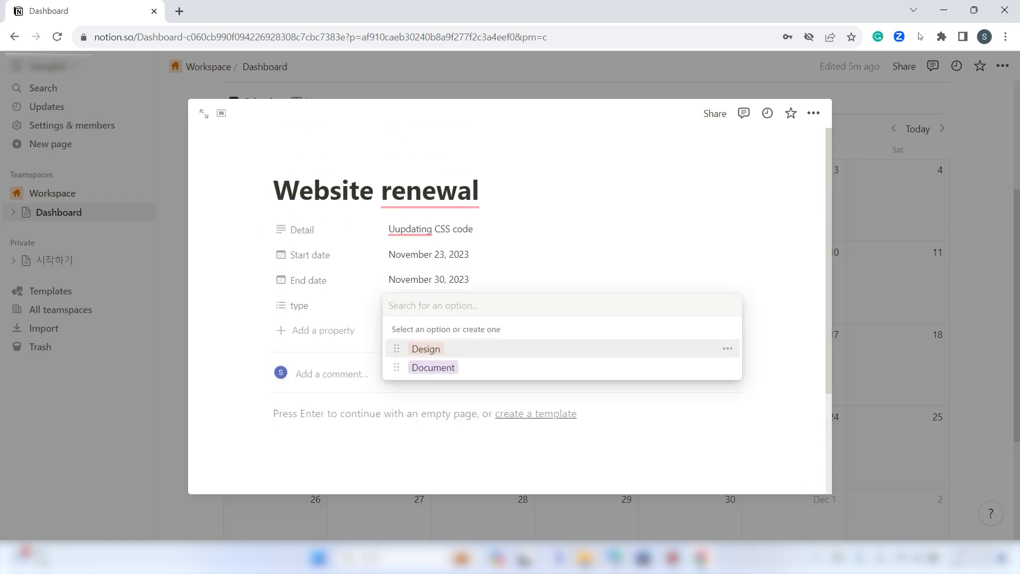
{"action": "type", "text": "Web"}
{"action": "key", "text": "BackSpace"}
{"action": "key", "text": "BackSpace"}
{"action": "key", "text": "BackSpace"}
{"action": "type", "text": "Webite"}
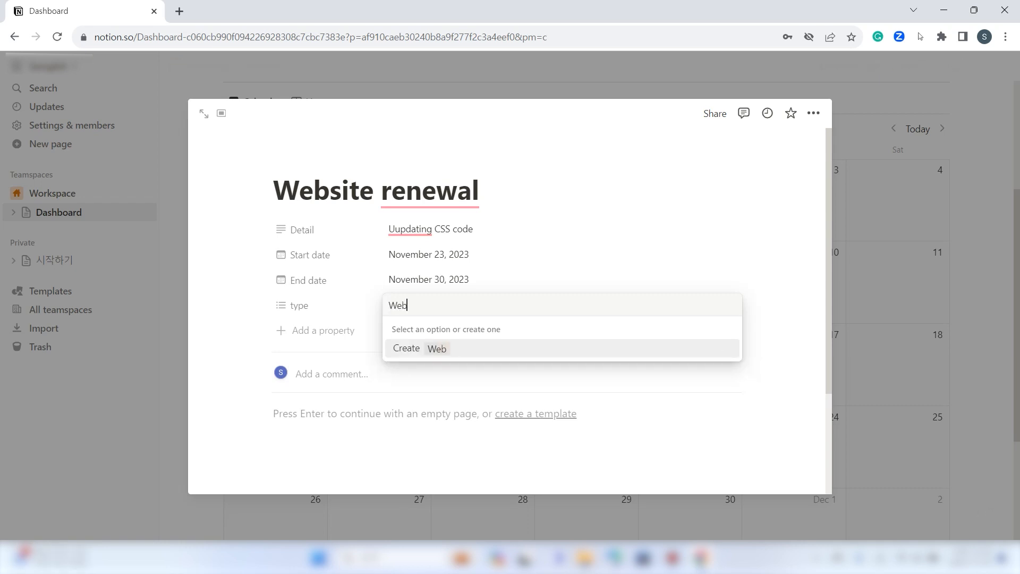
{"action": "key", "text": "BackSpace"}
{"action": "key", "text": "BackSpace"}
{"action": "type", "text": "site"}
{"action": "key", "text": "Return"}
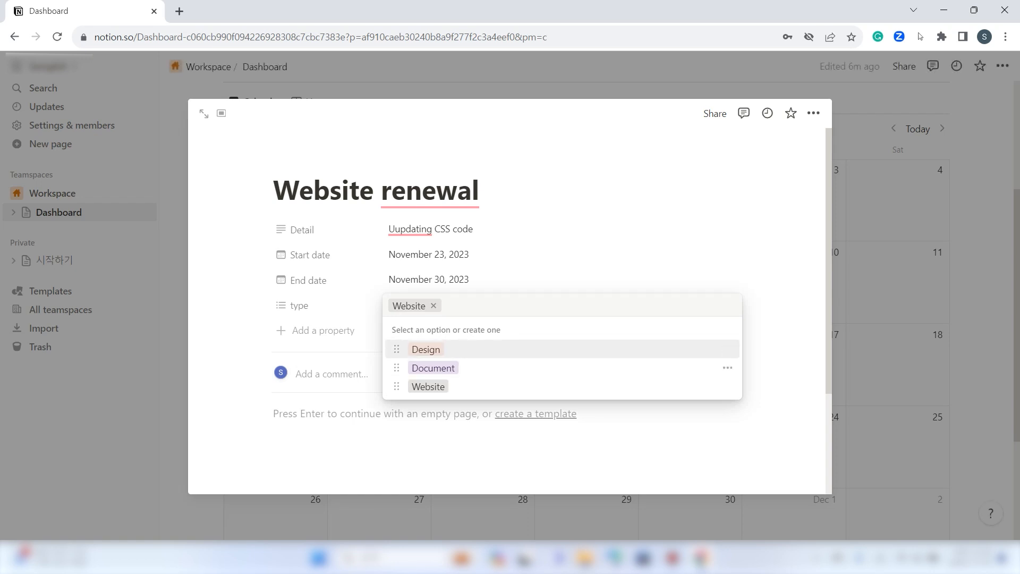
{"action": "left_click", "coordinate": [520, 254]}
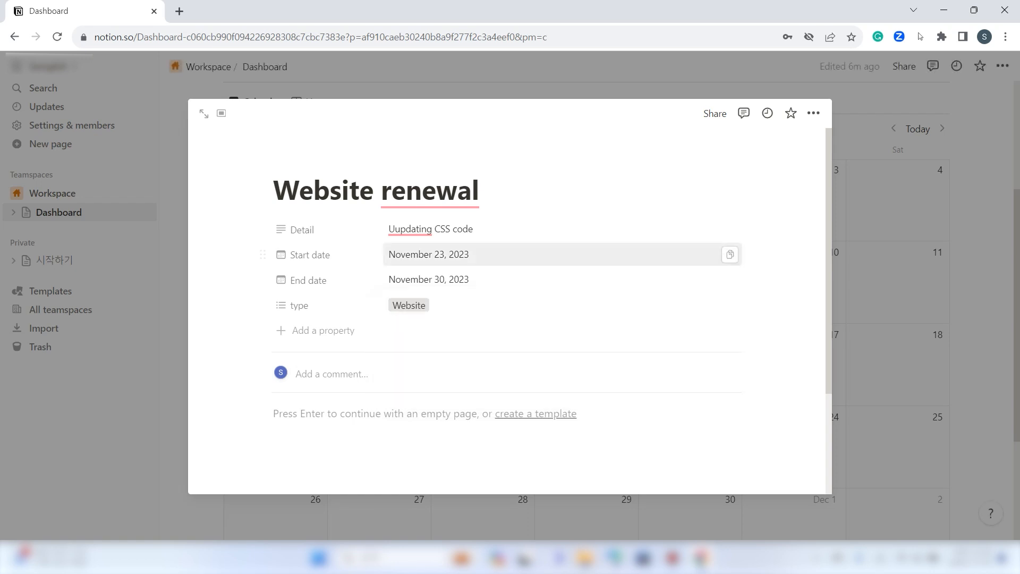
Change the colour of the Website type option to Blue
{"action": "left_click", "coordinate": [510, 306]}
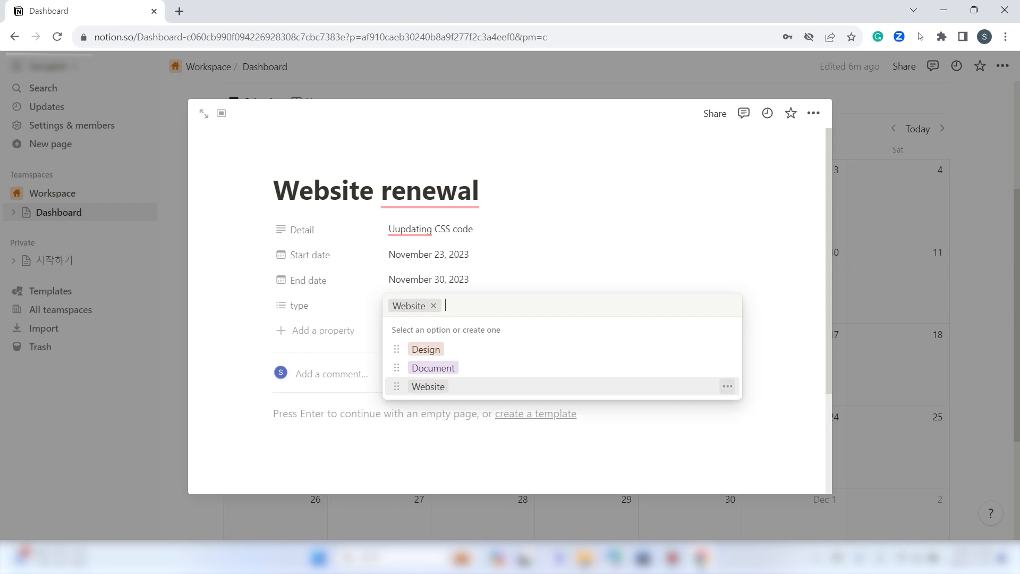
{"action": "left_click", "coordinate": [727, 386]}
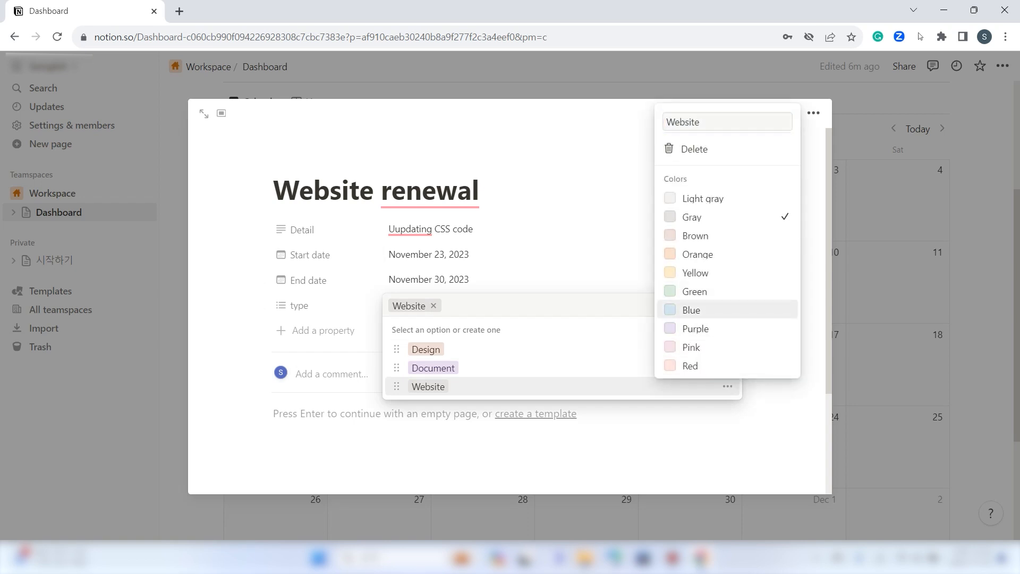
{"action": "left_click", "coordinate": [691, 310]}
{"action": "key", "text": "Escape"}
{"action": "key", "text": "Escape"}
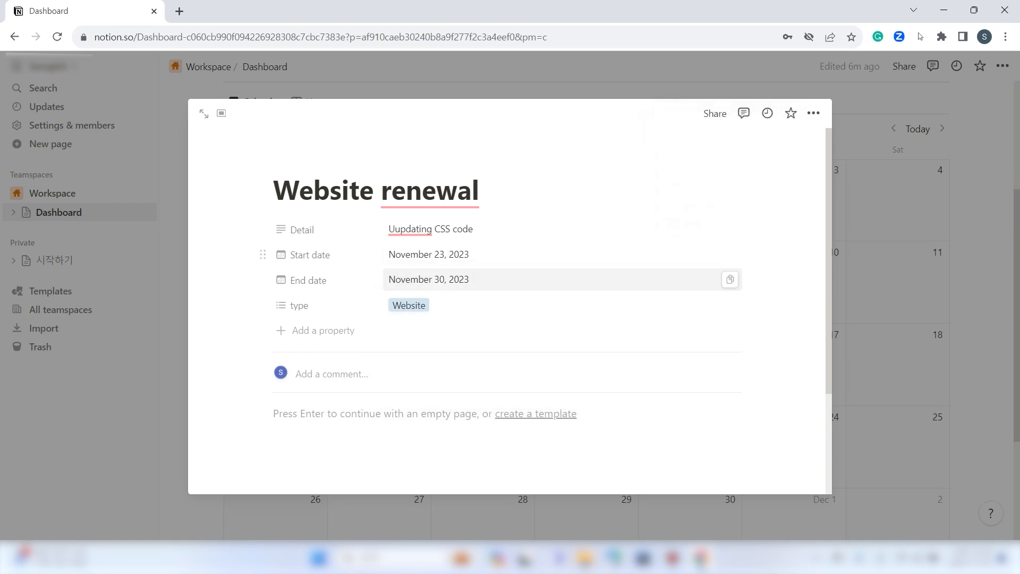
Start the Website renewal page's body with a Heading 1 block reading "New function"
{"action": "scroll", "coordinate": [728, 277], "scroll_direction": "down", "scroll_amount": 3}
{"action": "key", "text": "Return"}
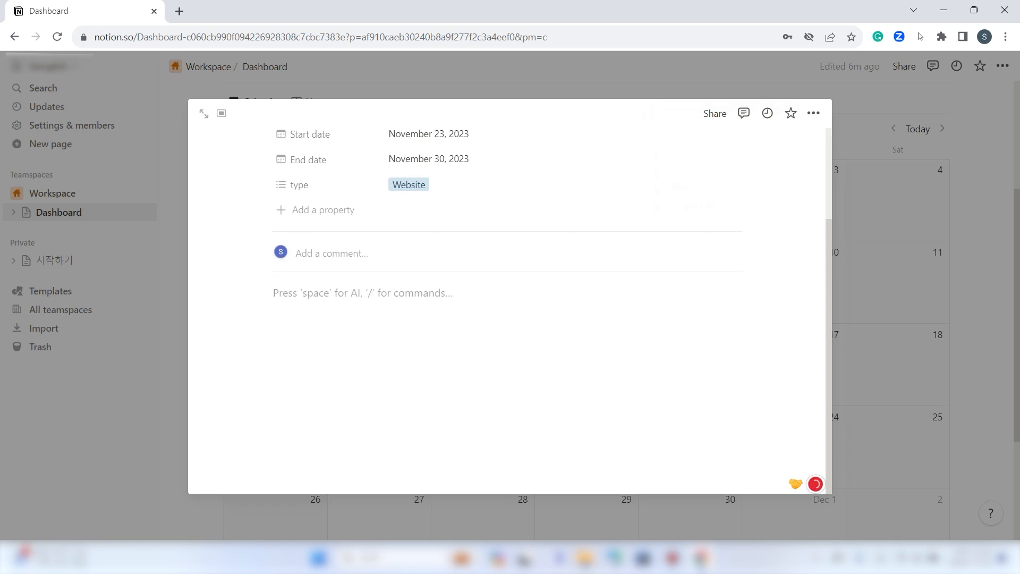
{"action": "type", "text": "-"}
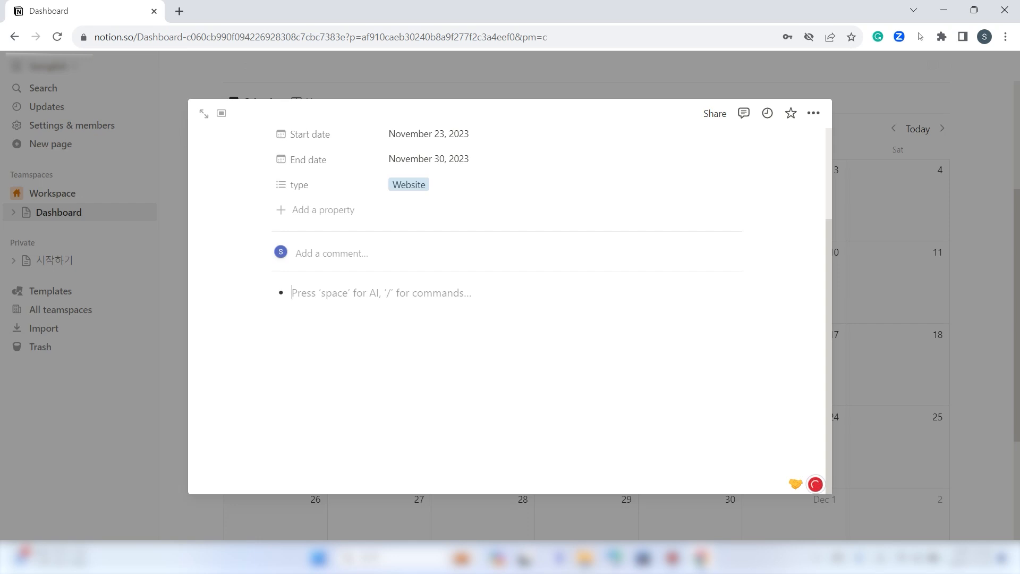
{"action": "key", "text": "BackSpace"}
{"action": "type", "text": "/"}
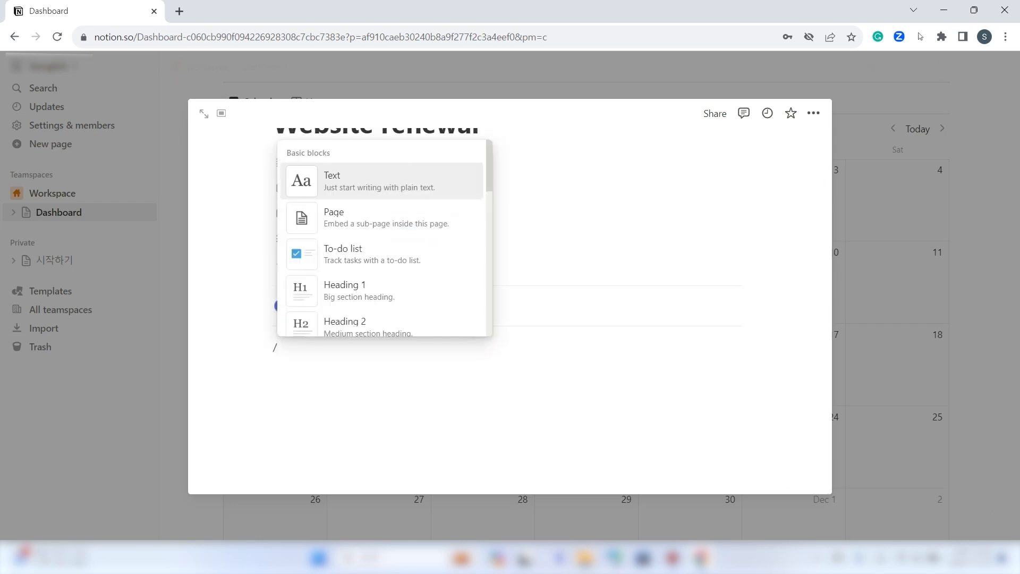
{"action": "type", "text": "hi"}
{"action": "key", "text": "Down"}
{"action": "key", "text": "BackSpace"}
{"action": "key", "text": "BackSpace"}
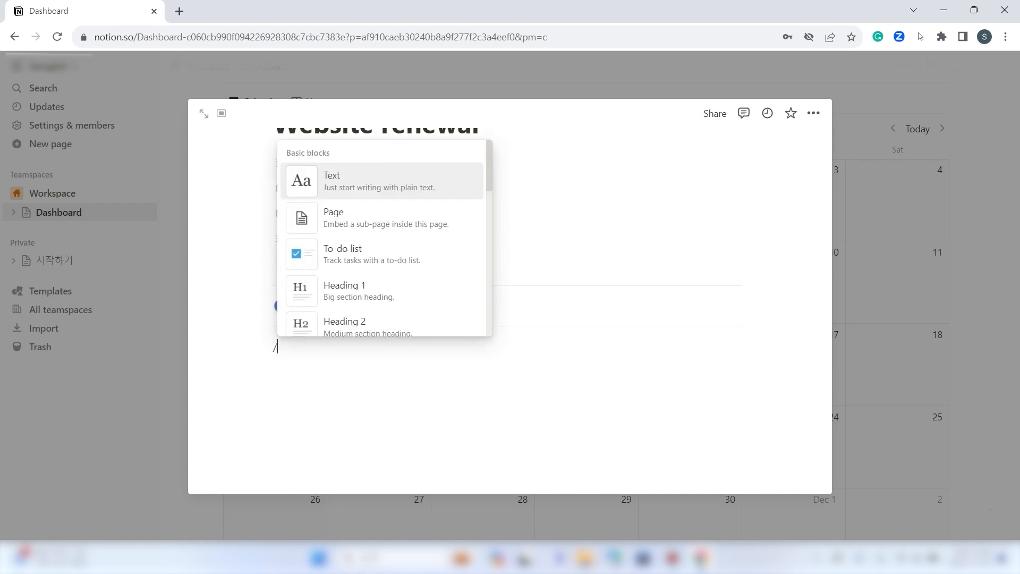
{"action": "type", "text": "h1"}
{"action": "key", "text": "Down"}
{"action": "key", "text": "Up"}
{"action": "key", "text": "Return"}
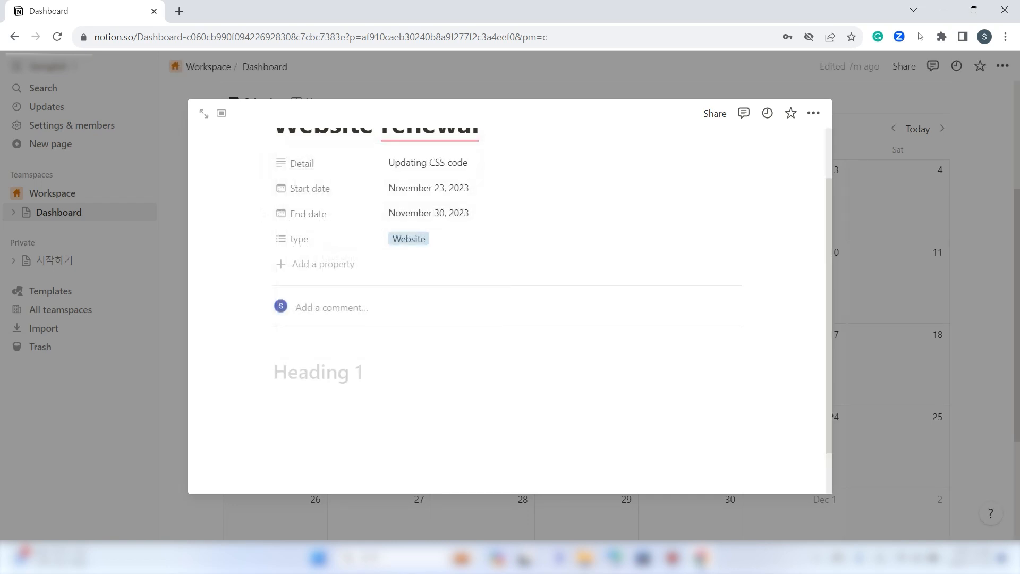
{"action": "type", "text": "New function"}
{"action": "key", "text": "Return"}
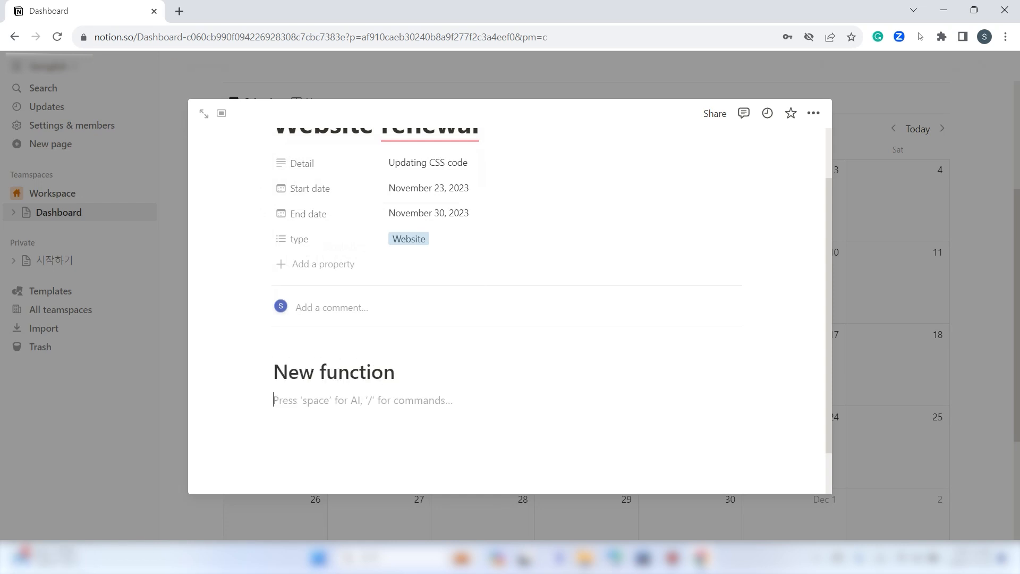
Add the bullets "mouse over effect on Navbar" and "collapsible menu style" under the New function heading
{"action": "type", "text": "- "}
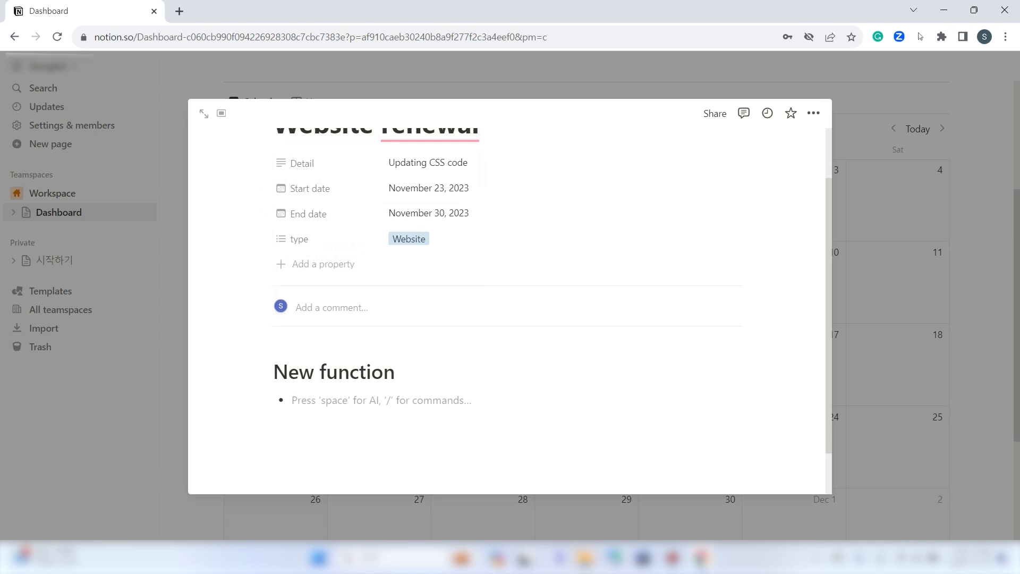
{"action": "type", "text": "mouse over effect"}
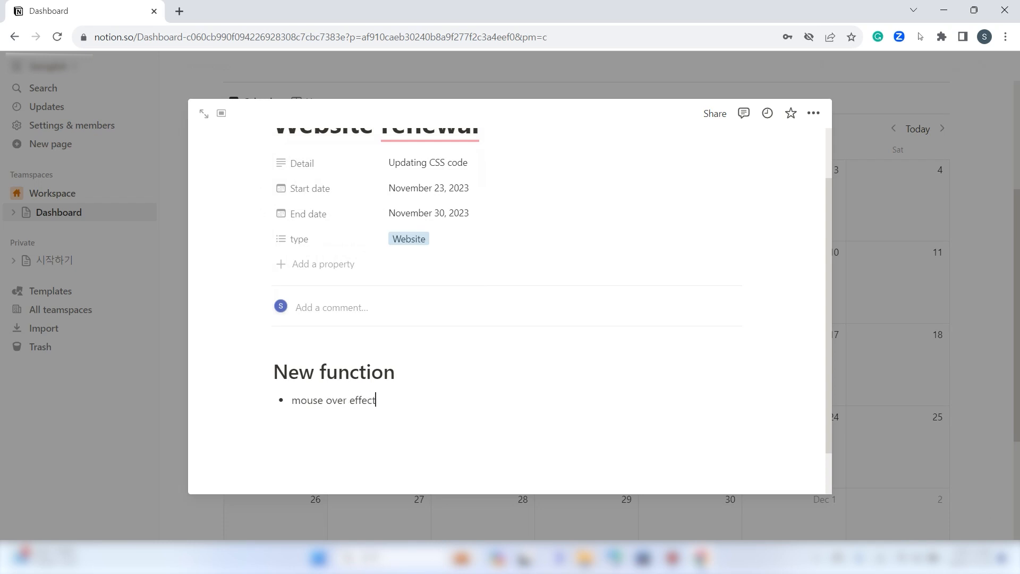
{"action": "key", "text": "Return"}
{"action": "left_click", "coordinate": [376, 400]}
{"action": "type", "text": "on N"}
{"action": "left_click", "coordinate": [292, 421]}
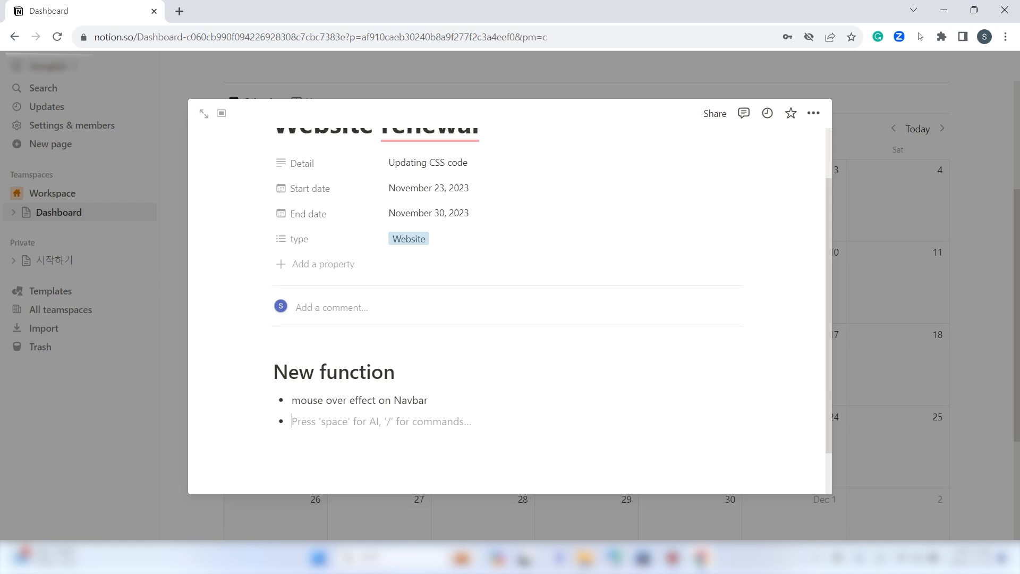
{"action": "type", "text": "collapsible menu style"}
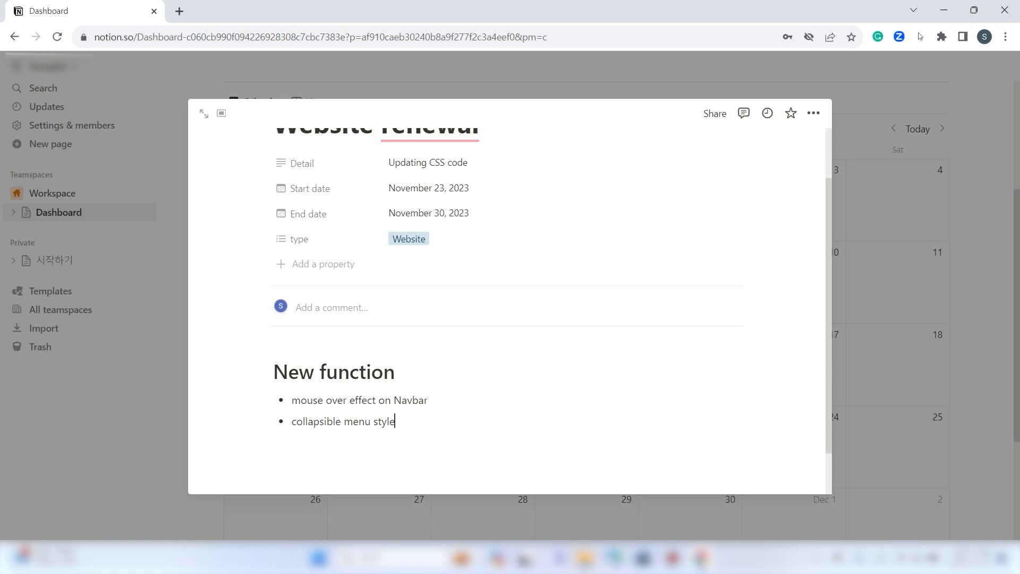
Add a to-do below the bullets reading "referring to W3 school website to obtain example code"
{"action": "key", "text": "Return"}
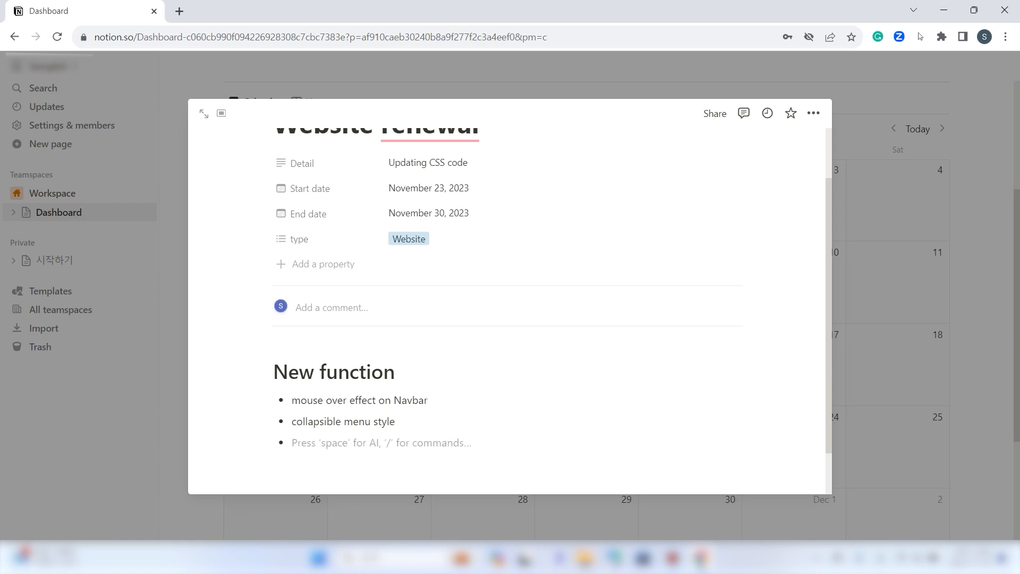
{"action": "type", "text": "/"}
{"action": "key", "text": "BackSpace"}
{"action": "key", "text": "BackSpace"}
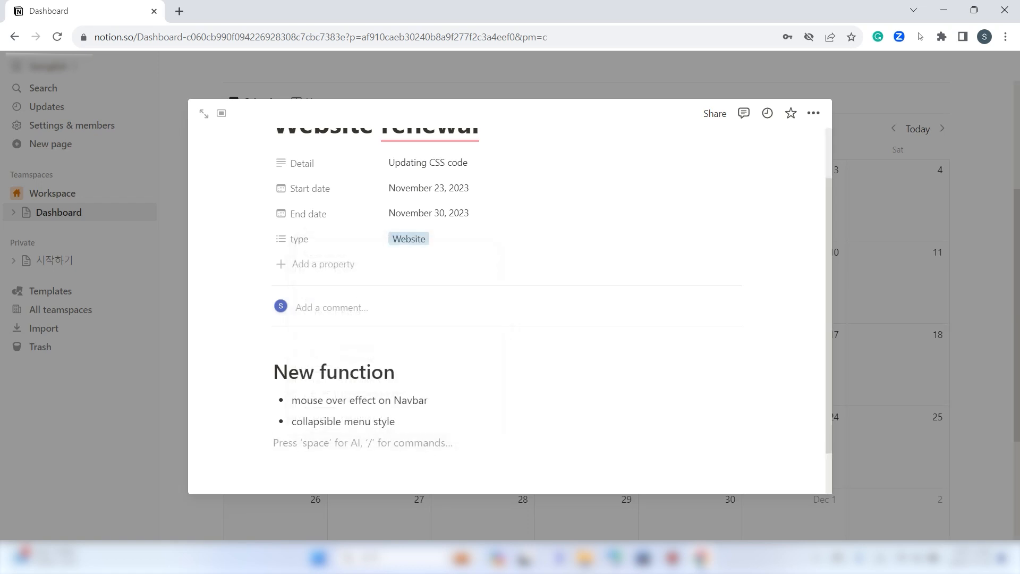
{"action": "type", "text": "/"}
{"action": "scroll", "coordinate": [383, 329], "scroll_direction": "down", "scroll_amount": 3}
{"action": "scroll", "coordinate": [382, 330], "scroll_direction": "up", "scroll_amount": 2}
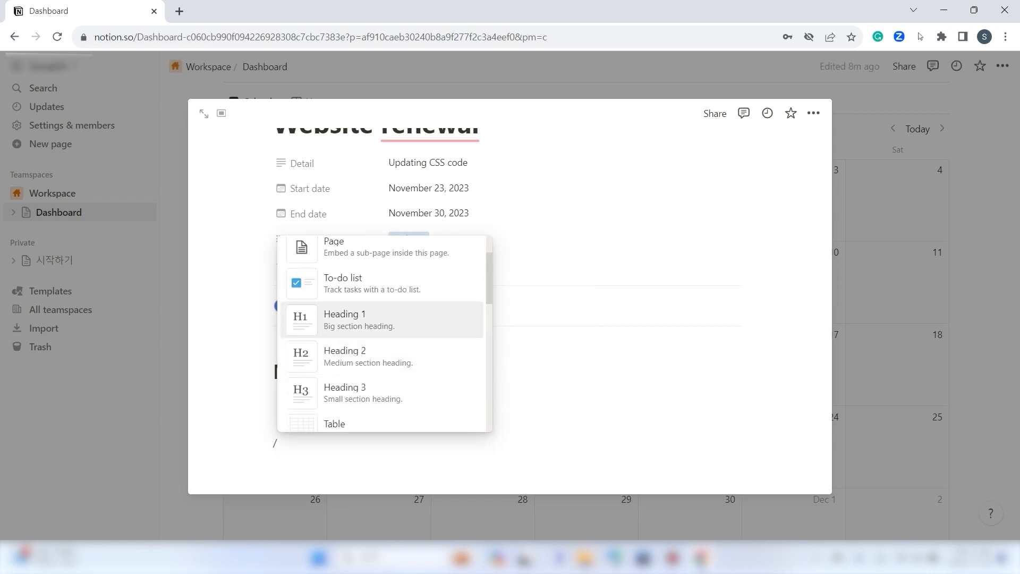
{"action": "key", "text": "Up"}
{"action": "key", "text": "Return"}
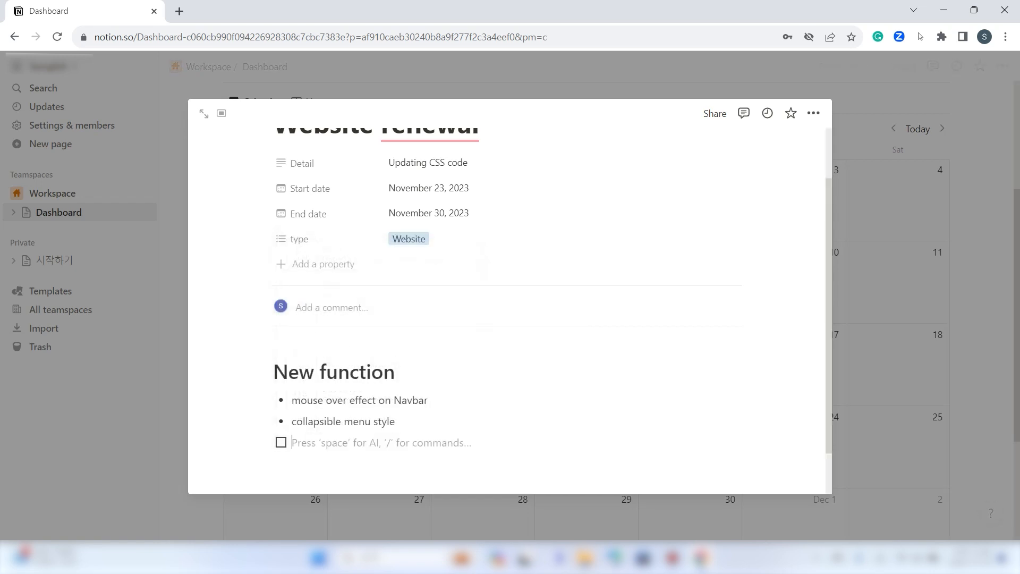
{"action": "type", "text": "ref"}
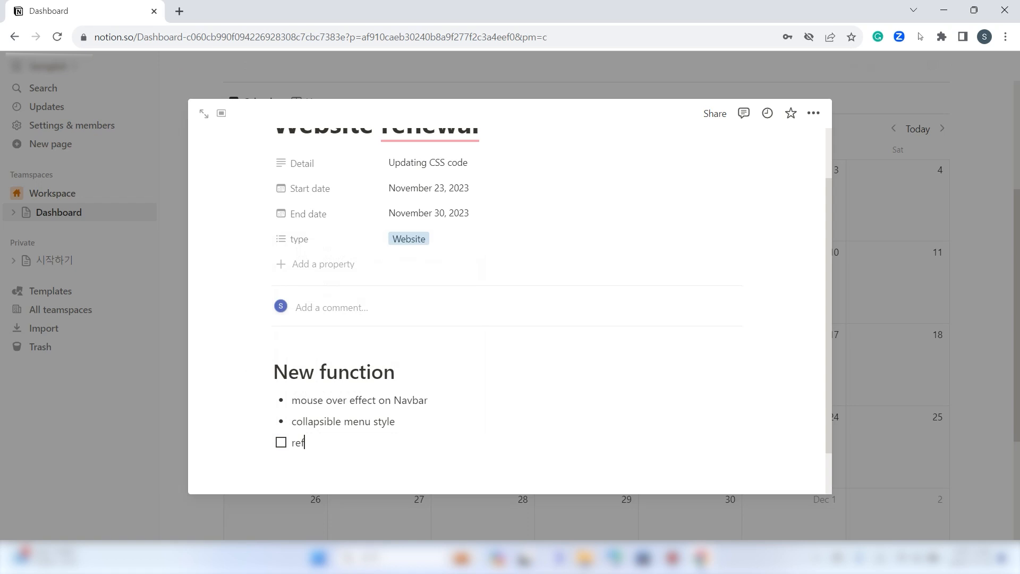
{"action": "key", "text": "BackSpace"}
{"action": "key", "text": "BackSpace"}
{"action": "type", "text": "ring to"}
{"action": "type", "text": "W3 school website"}
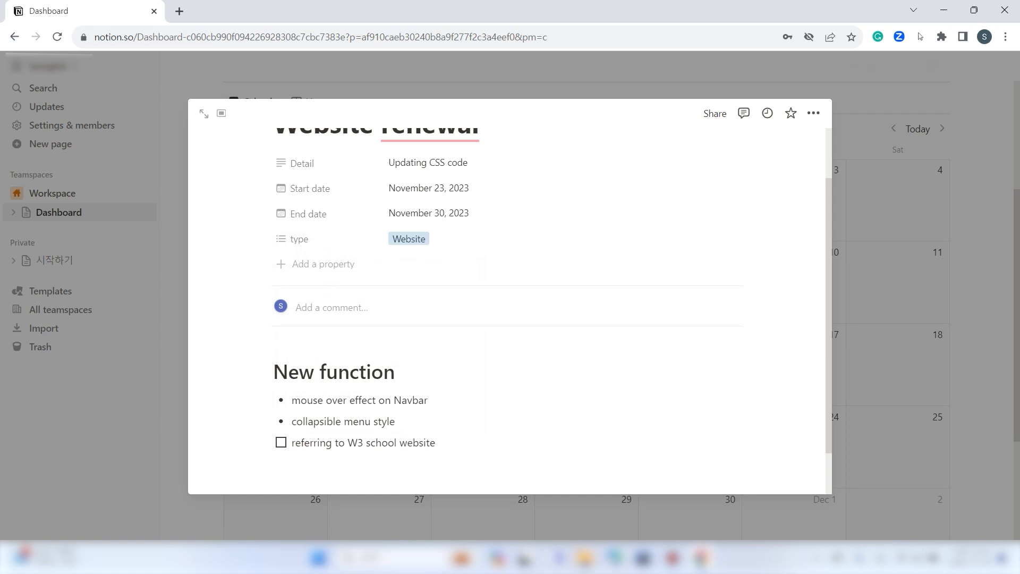
{"action": "type", "text": " to "}
{"action": "type", "text": "onb"}
{"action": "type", "text": "tain example code"}
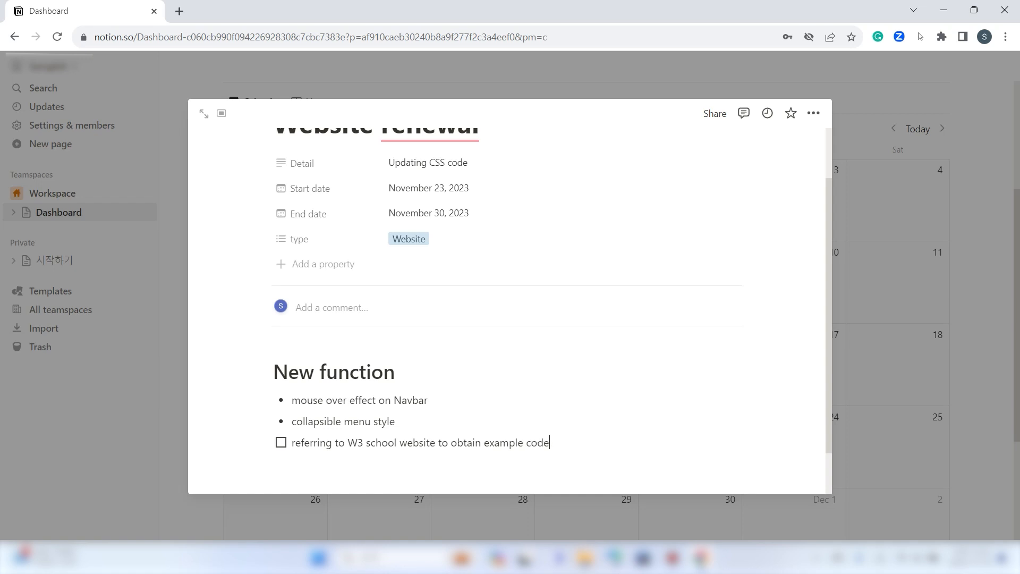
Try out the W3 school to-do's checkbox by ticking and unticking it
{"action": "left_click", "coordinate": [281, 443]}
{"action": "left_click", "coordinate": [281, 442]}
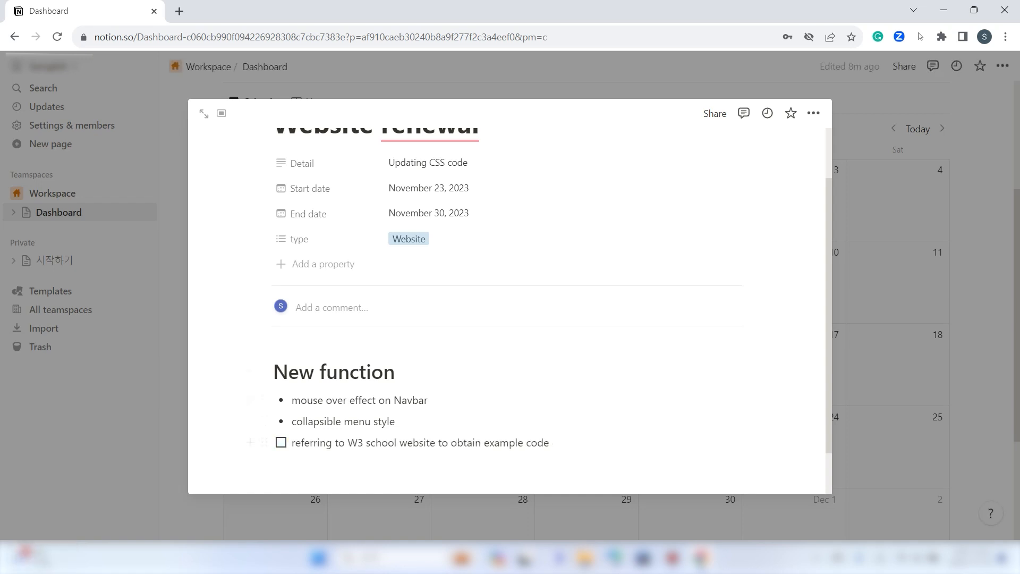
{"action": "left_click", "coordinate": [281, 442]}
{"action": "left_click", "coordinate": [281, 442]}
{"action": "scroll", "coordinate": [510, 298], "scroll_direction": "down", "scroll_amount": 1}
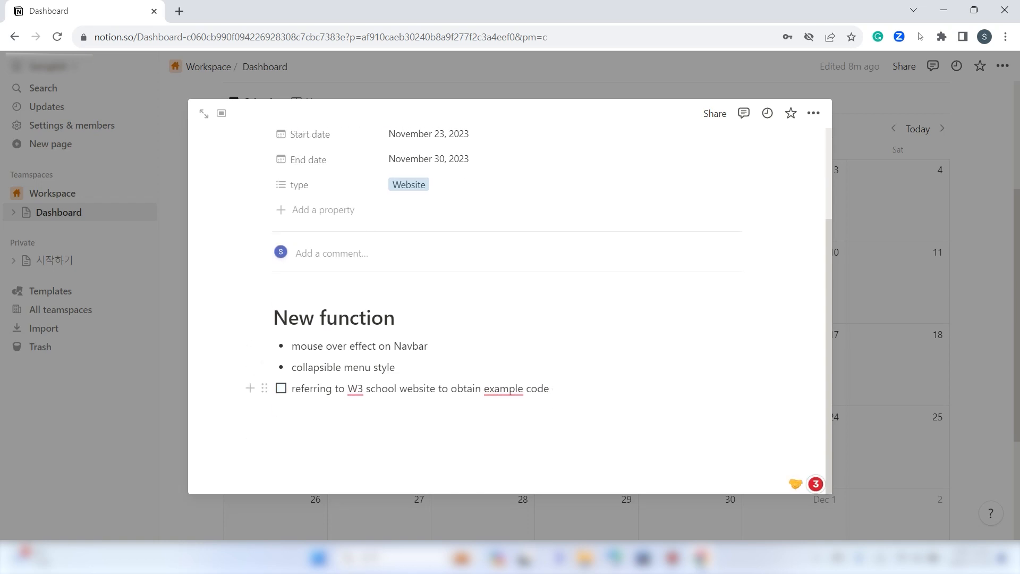
Close the Website renewal page to check its entry on the calendar, and reopen it from November 23
{"action": "left_click", "coordinate": [174, 223]}
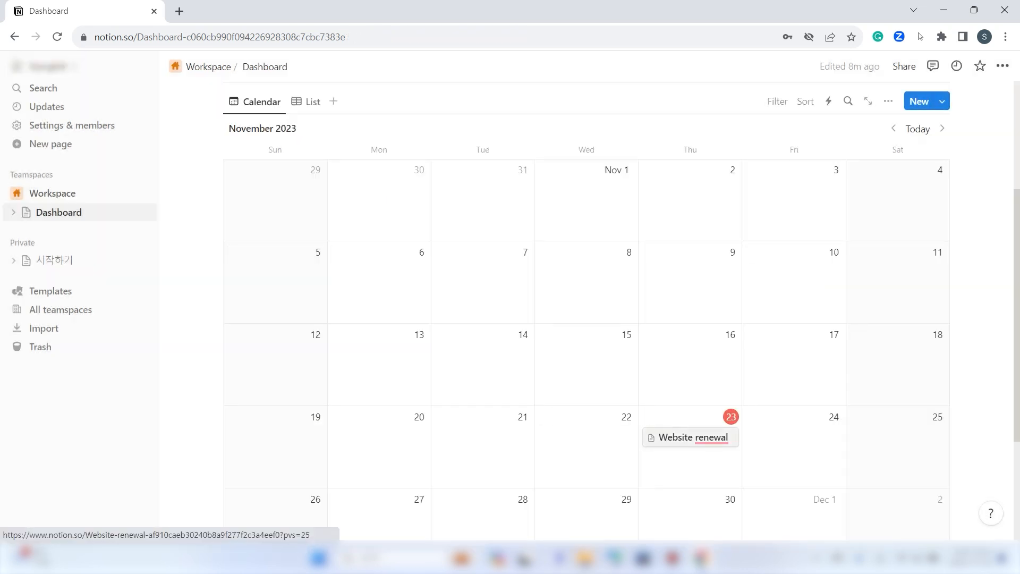
{"action": "left_click", "coordinate": [691, 437]}
{"action": "key", "text": "Escape"}
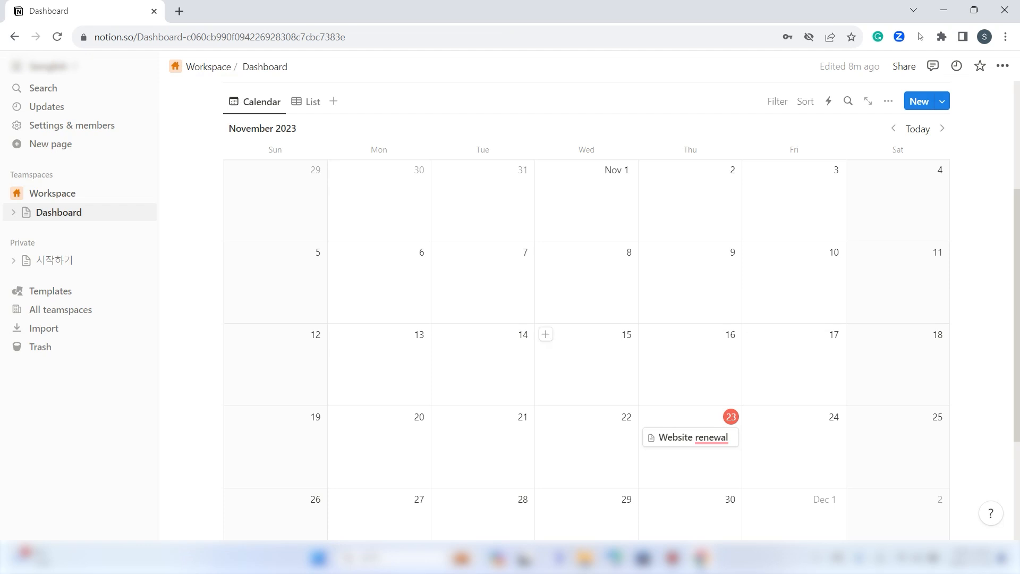
{"action": "left_click", "coordinate": [690, 437]}
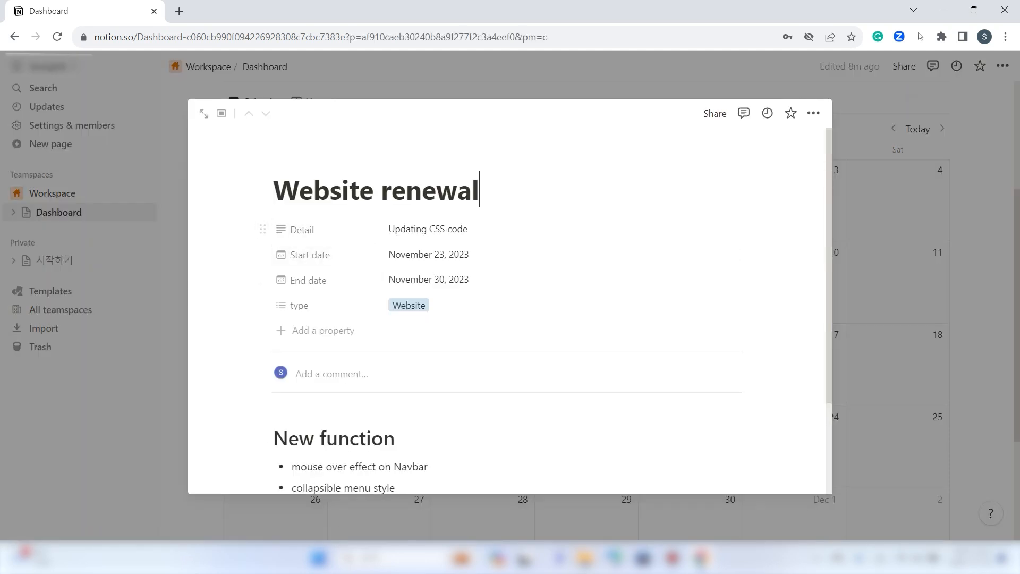
Add a Select property named "Status" to the Website renewal item
{"action": "left_click", "coordinate": [315, 329]}
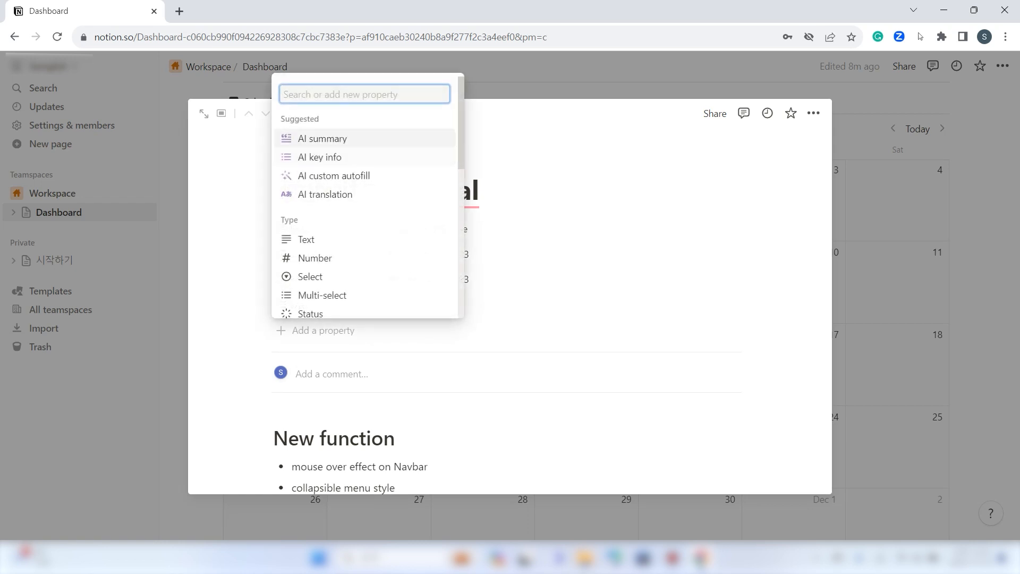
{"action": "scroll", "coordinate": [329, 239], "scroll_direction": "down", "scroll_amount": 2}
{"action": "left_click", "coordinate": [310, 209]}
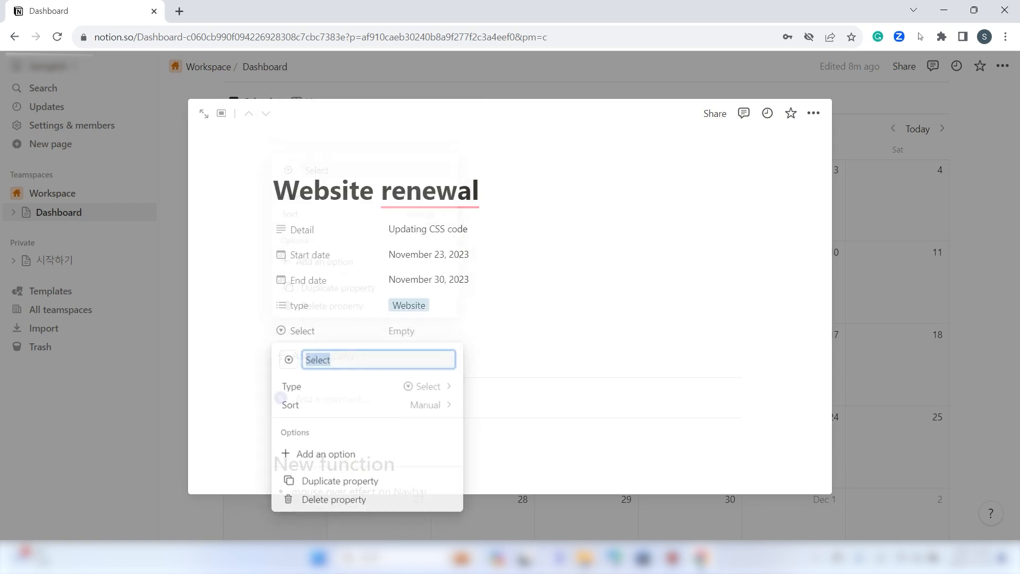
{"action": "type", "text": "S"}
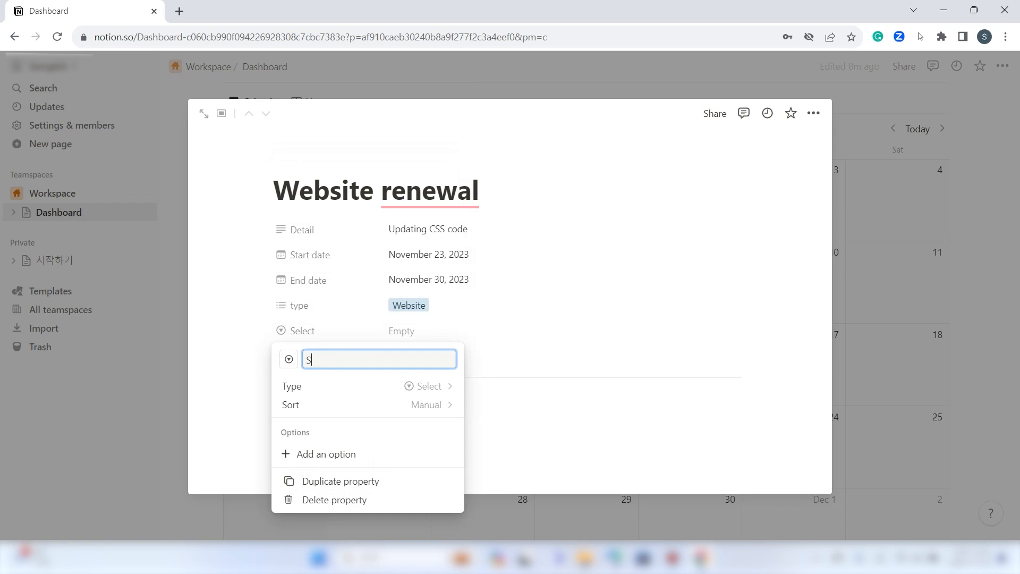
{"action": "type", "text": "tatus"}
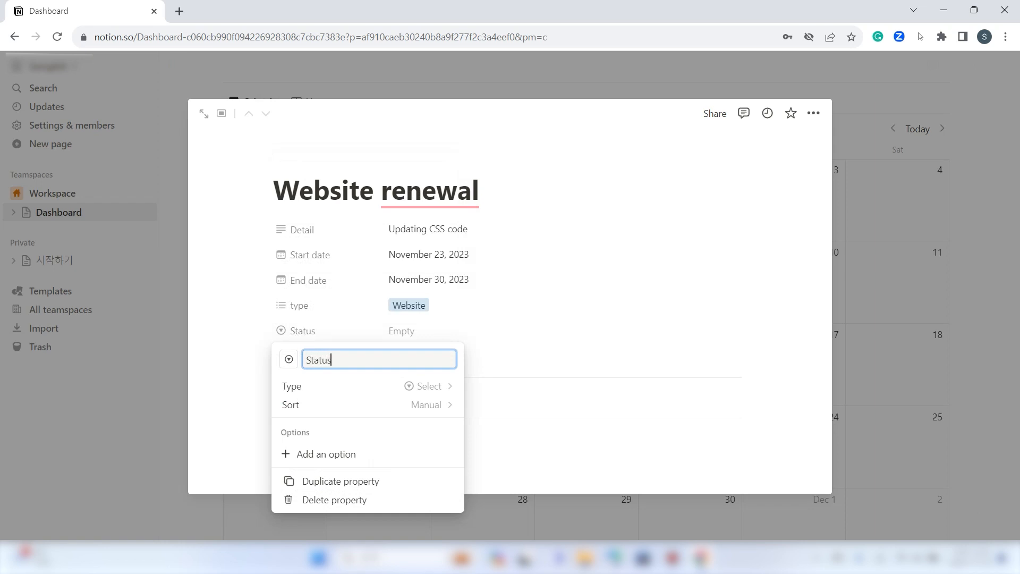
{"action": "key", "text": "Return"}
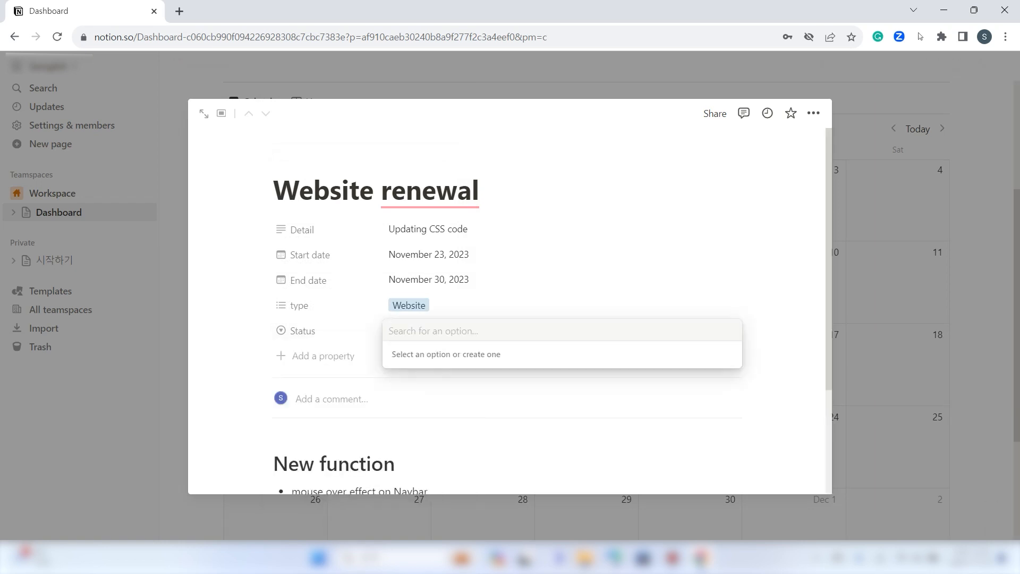
Create a "Not begin" option for the Website renewal item's Status property and colour it gray
{"action": "type", "text": "Not begin"}
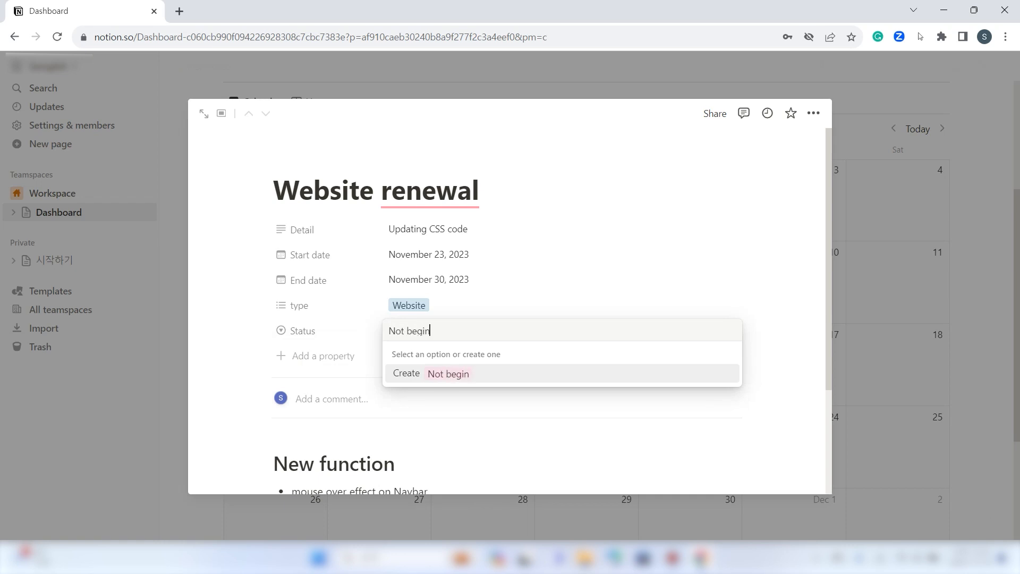
{"action": "key", "text": "Return"}
{"action": "left_click", "coordinate": [417, 331]}
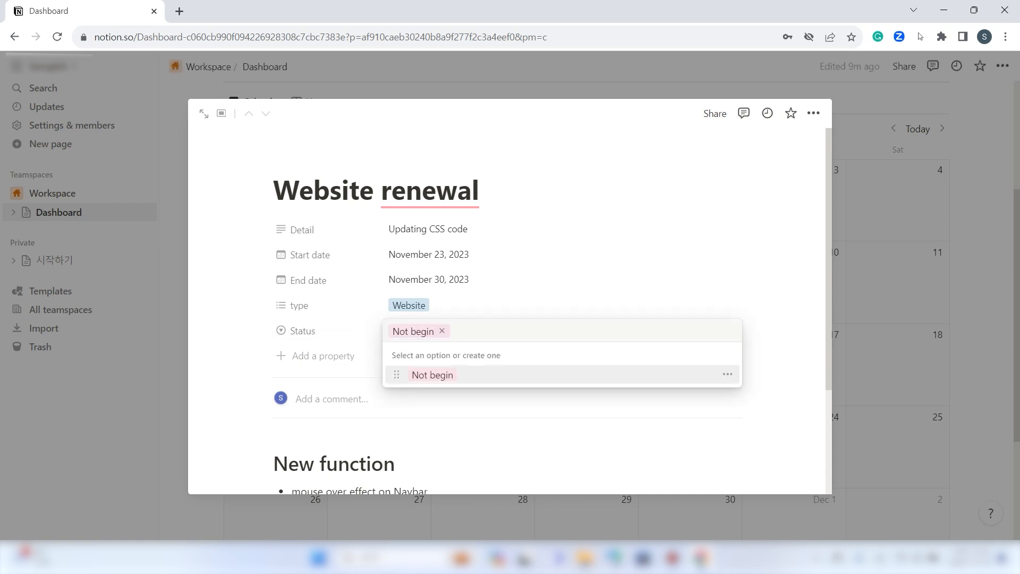
{"action": "left_click", "coordinate": [727, 374]}
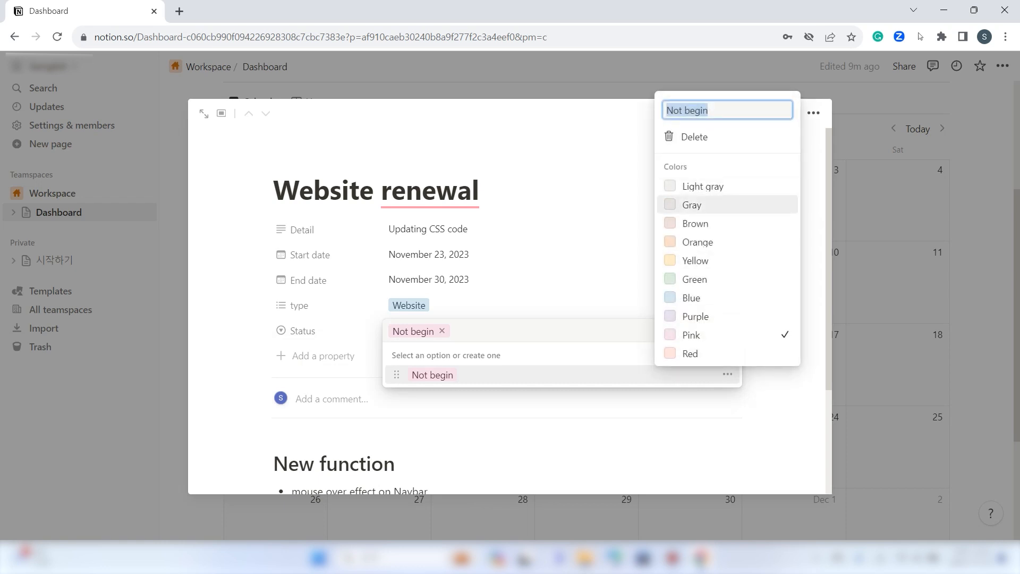
{"action": "left_click", "coordinate": [696, 204]}
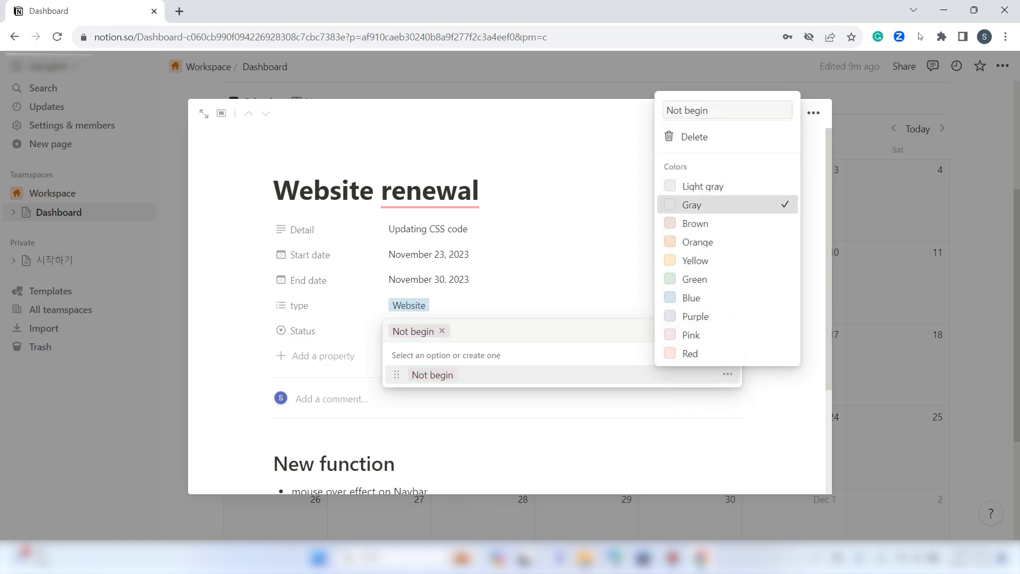
{"action": "key", "text": "Escape"}
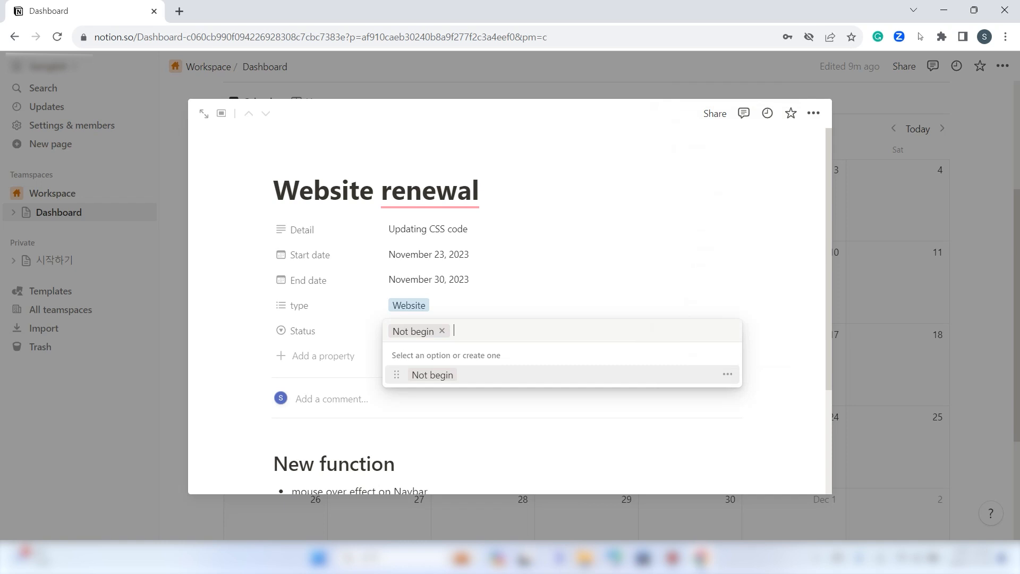
Create an "Under process" option for the Status property and colour it blue
{"action": "type", "text": "Under pro"}
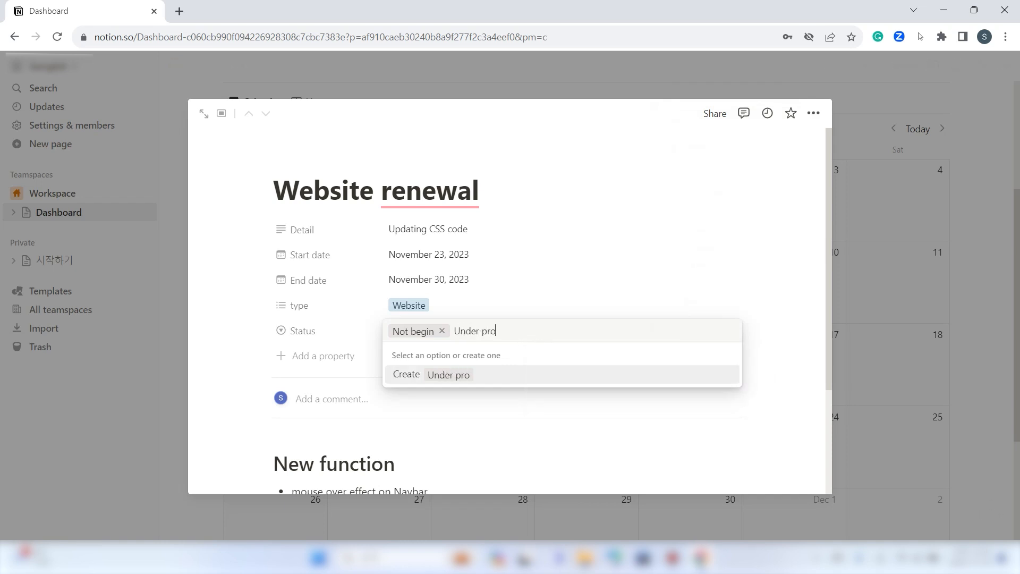
{"action": "type", "text": "cess"}
{"action": "key", "text": "Return"}
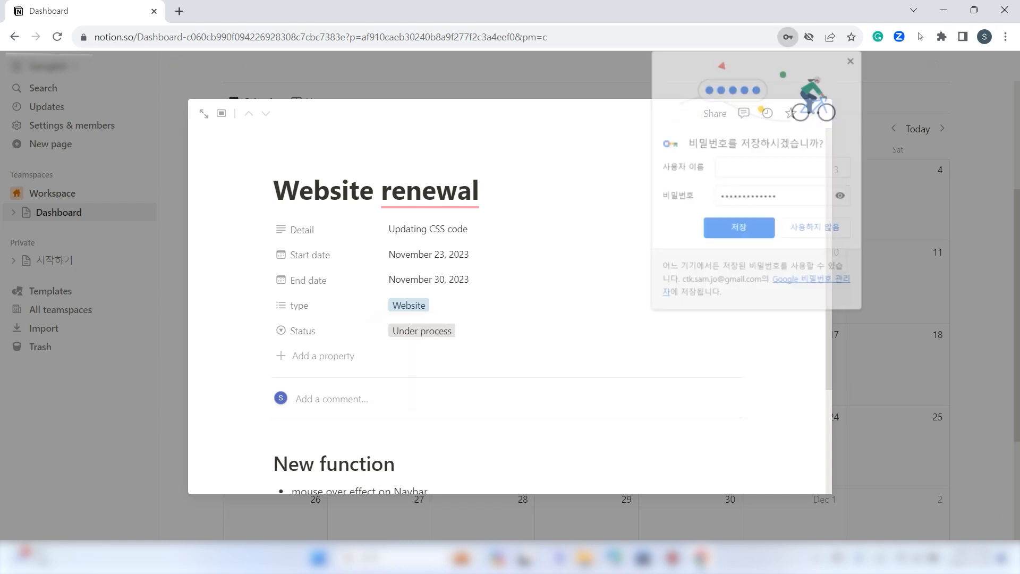
{"action": "left_click", "coordinate": [817, 228]}
{"action": "left_click", "coordinate": [499, 330]}
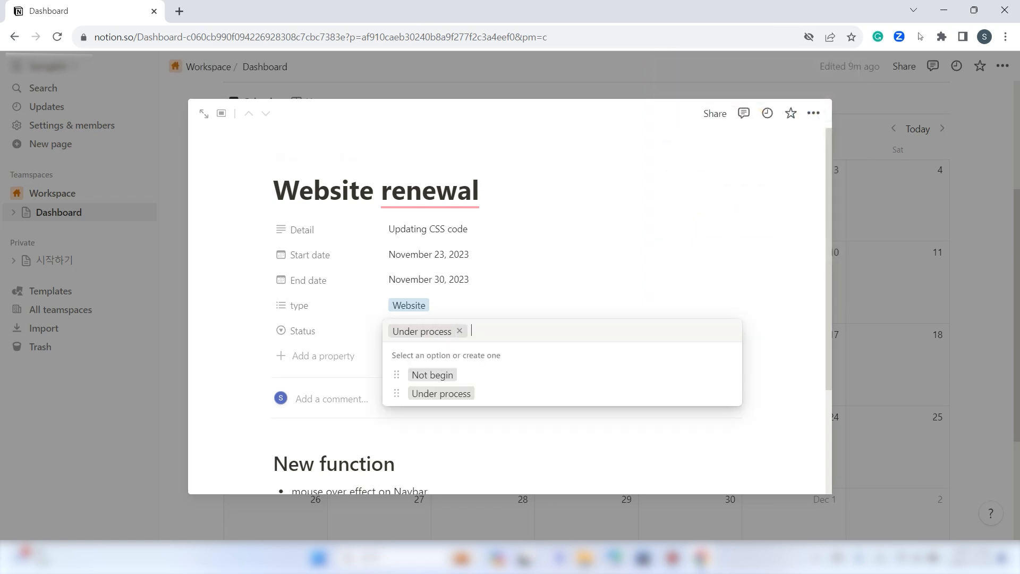
{"action": "left_click", "coordinate": [727, 392]}
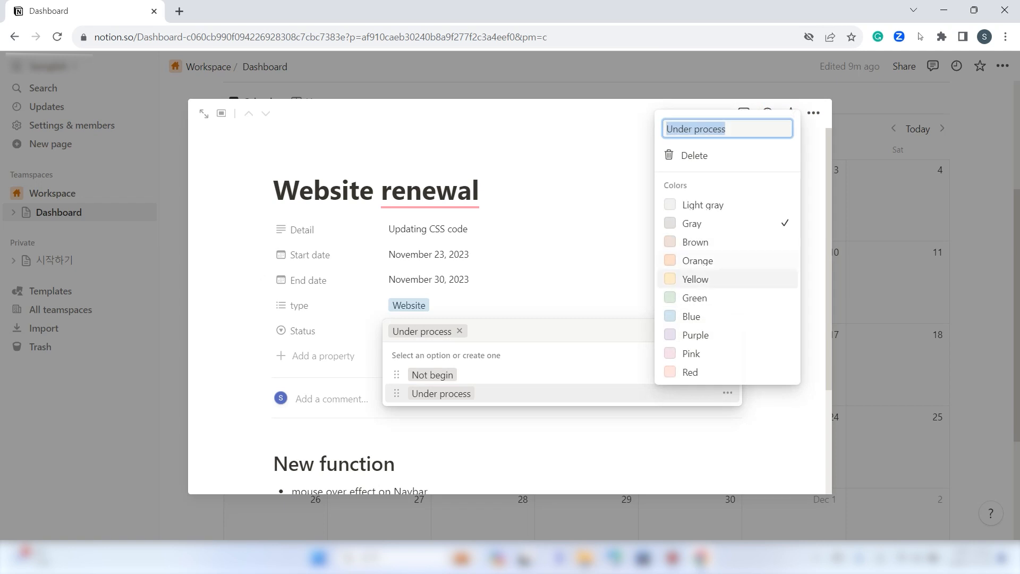
{"action": "left_click", "coordinate": [691, 316]}
{"action": "key", "text": "Escape"}
{"action": "key", "text": "Escape"}
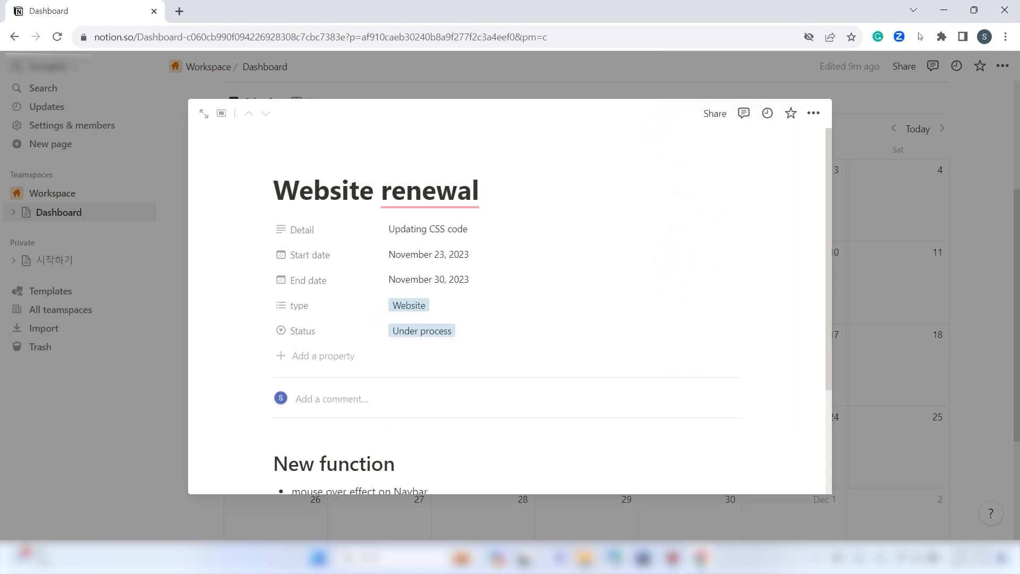
Create a "Done" option for the Status property and colour it green
{"action": "left_click", "coordinate": [425, 330]}
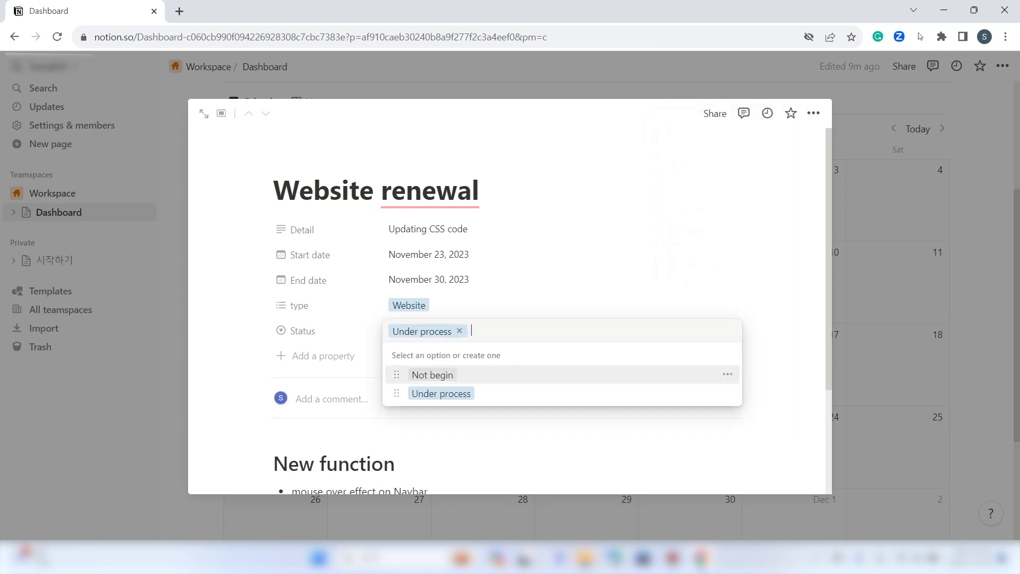
{"action": "type", "text": "Done"}
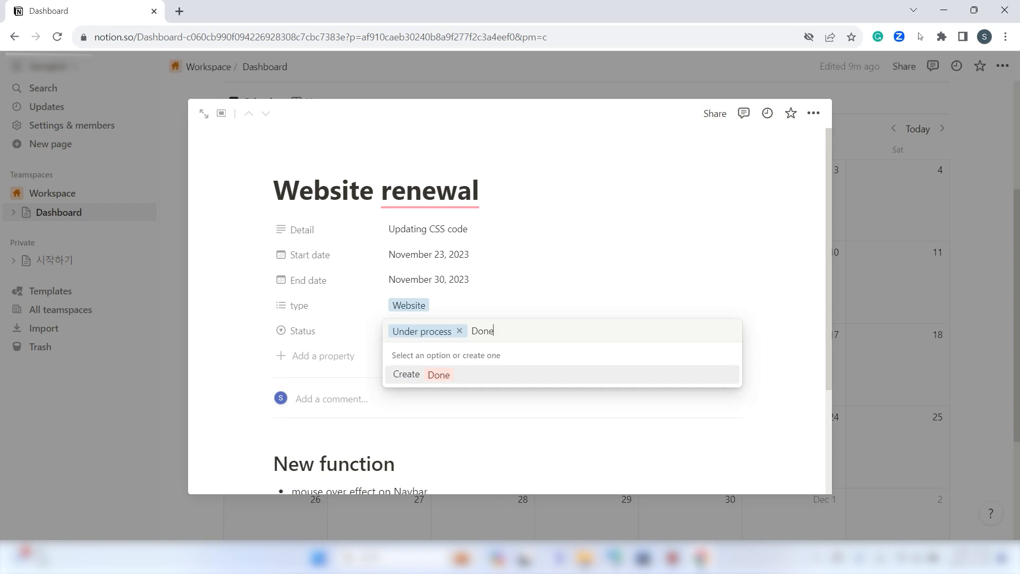
{"action": "key", "text": "Return"}
{"action": "left_click", "coordinate": [403, 330]}
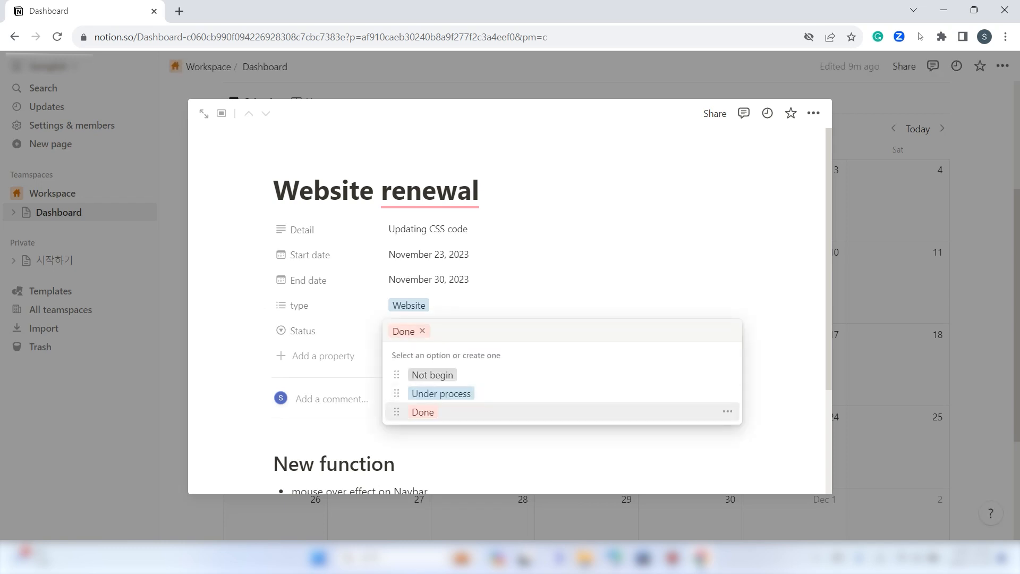
{"action": "left_click", "coordinate": [727, 411]}
{"action": "left_click", "coordinate": [694, 316]}
{"action": "key", "text": "Escape"}
{"action": "key", "text": "Escape"}
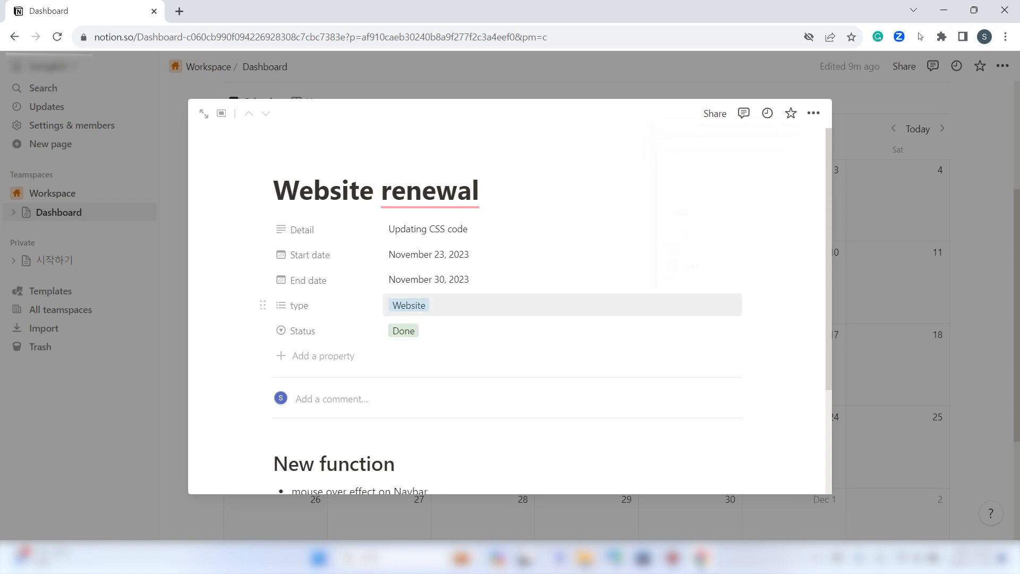
Set the Website renewal item's Status to Not begin and close its page
{"action": "left_click", "coordinate": [510, 331]}
{"action": "left_click", "coordinate": [432, 375]}
{"action": "left_click", "coordinate": [429, 279]}
{"action": "key", "text": "Escape"}
{"action": "scroll", "coordinate": [478, 340], "scroll_direction": "down", "scroll_amount": 3}
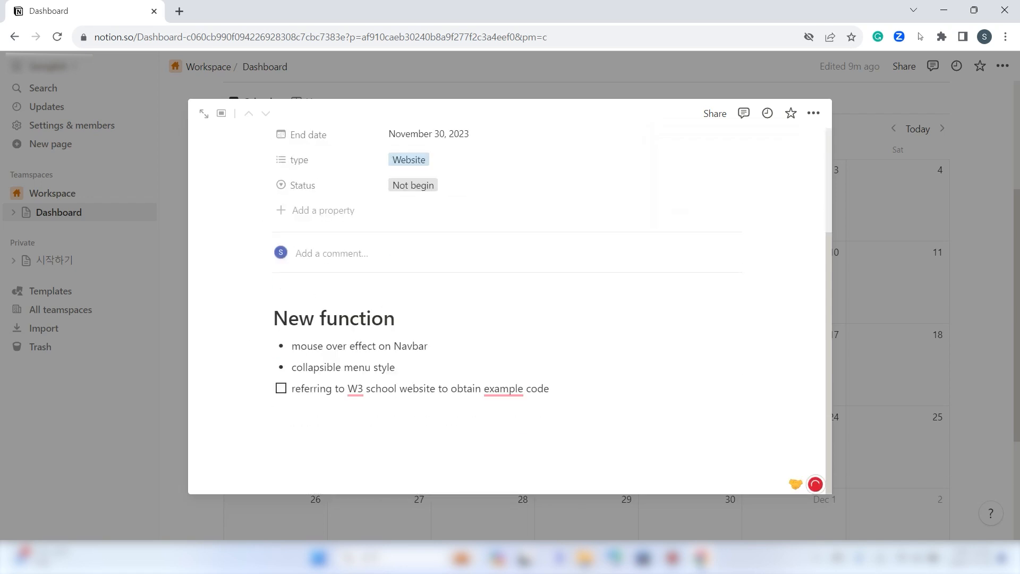
{"action": "key", "text": "Escape"}
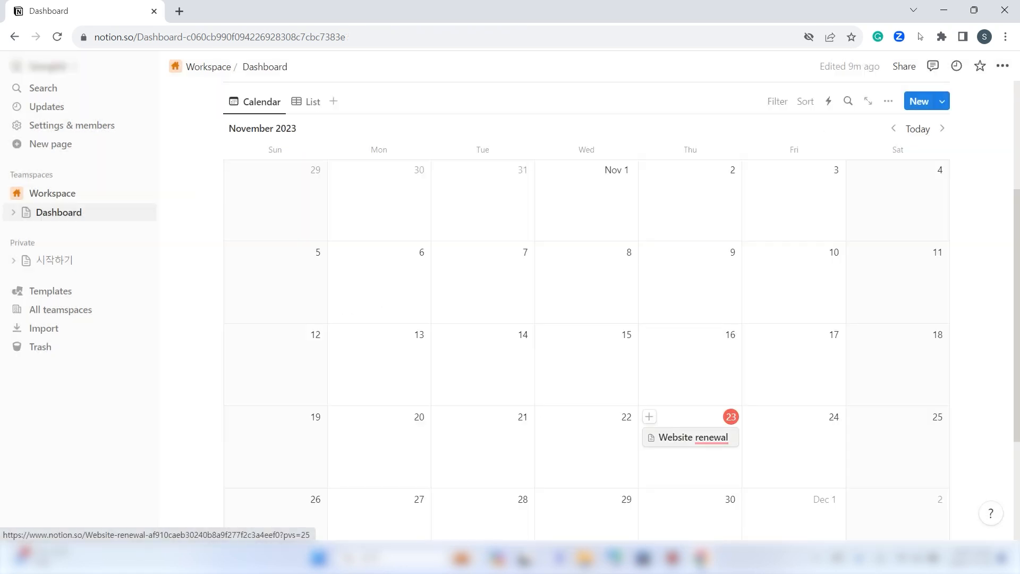
Reopen the Website renewal item from November 23 on the calendar and duplicate its page
{"action": "scroll", "coordinate": [691, 425], "scroll_direction": "down", "scroll_amount": 1}
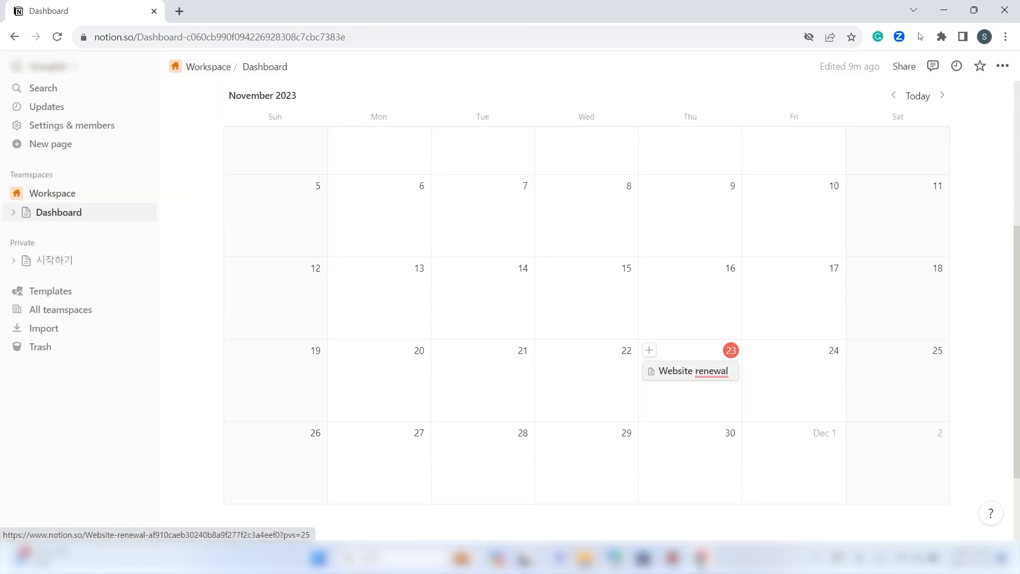
{"action": "scroll", "coordinate": [701, 377], "scroll_direction": "up", "scroll_amount": 4}
{"action": "scroll", "coordinate": [707, 433], "scroll_direction": "down", "scroll_amount": 3}
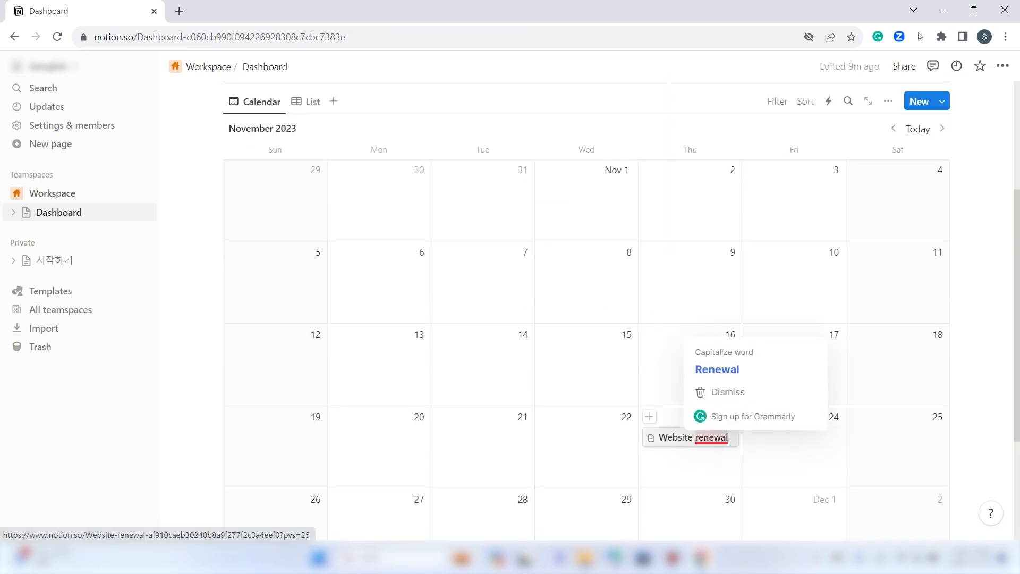
{"action": "left_click", "coordinate": [685, 437]}
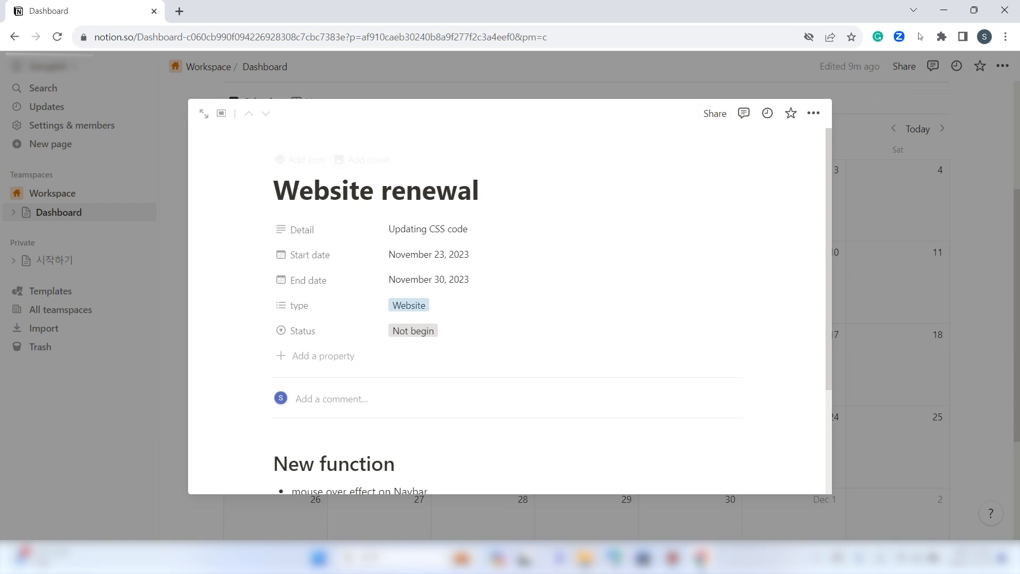
{"action": "left_click", "coordinate": [814, 112]}
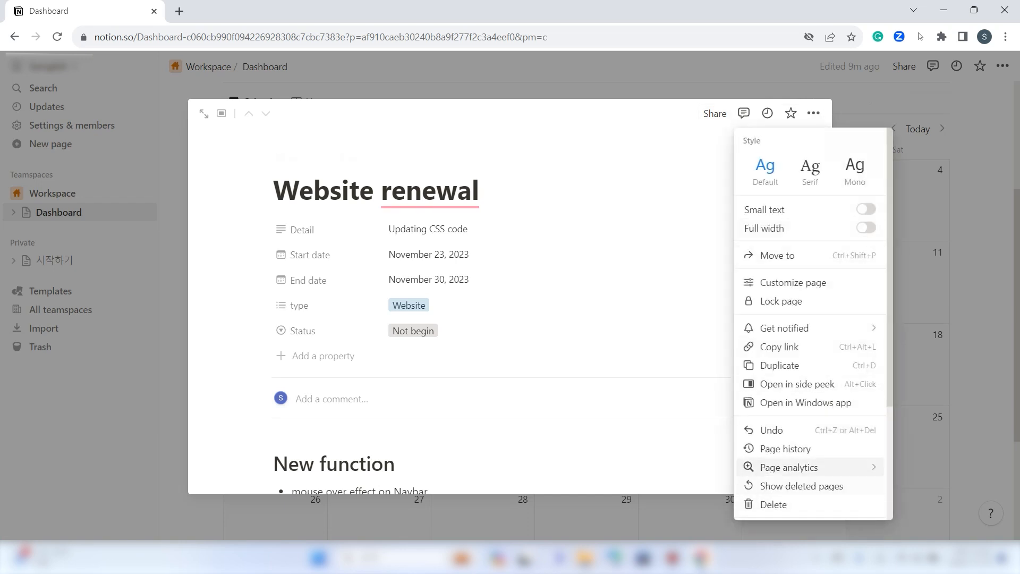
{"action": "left_click", "coordinate": [780, 365]}
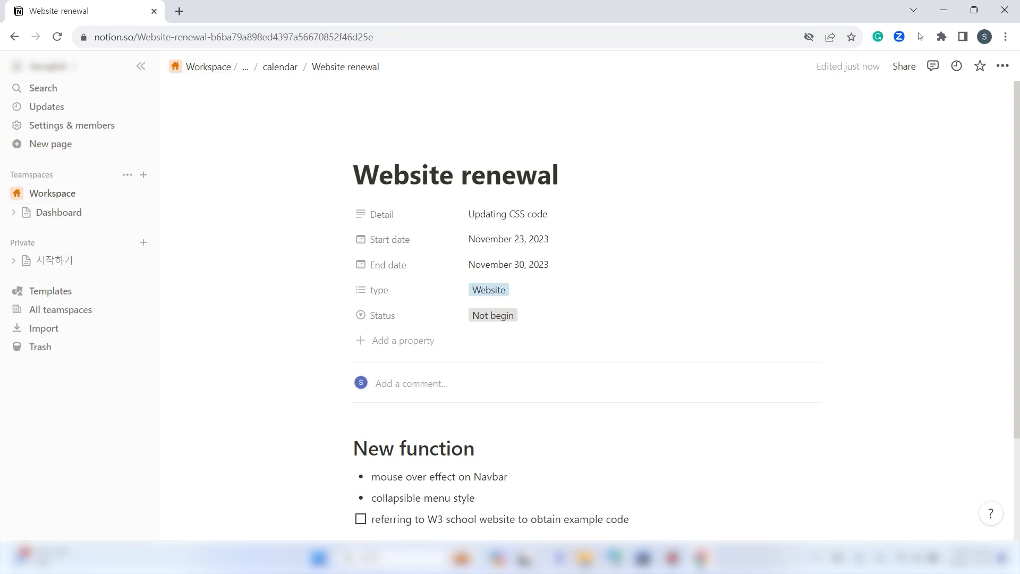
Return to the Dashboard, move the duplicated item to November 24 on the calendar and rename it "Website renewal#2"
{"action": "left_click", "coordinate": [58, 212]}
{"action": "scroll", "coordinate": [584, 319], "scroll_direction": "down", "scroll_amount": 4}
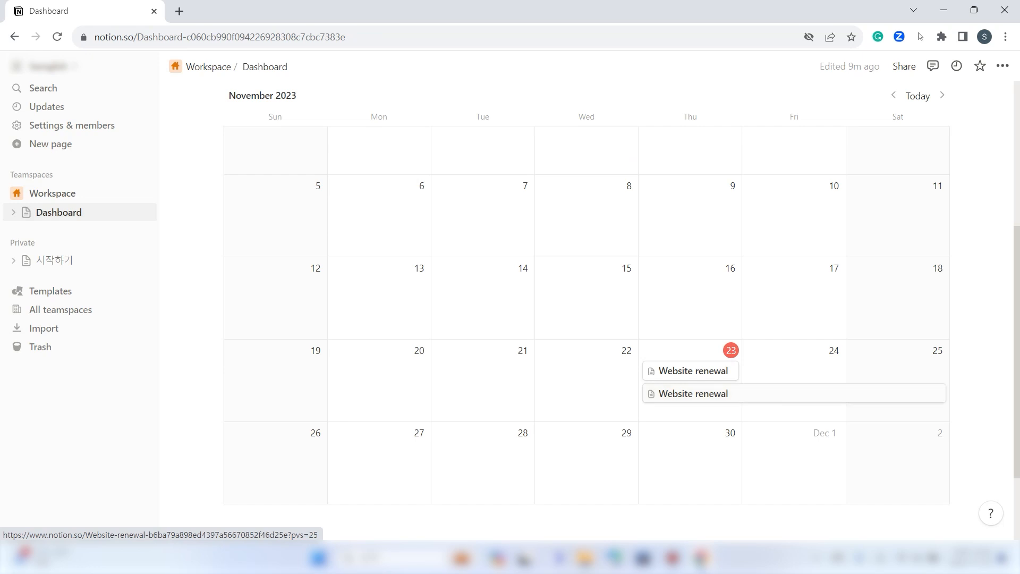
{"action": "left_click_drag", "start_coordinate": [737, 393], "coordinate": [819, 375]}
{"action": "left_click", "coordinate": [819, 372]}
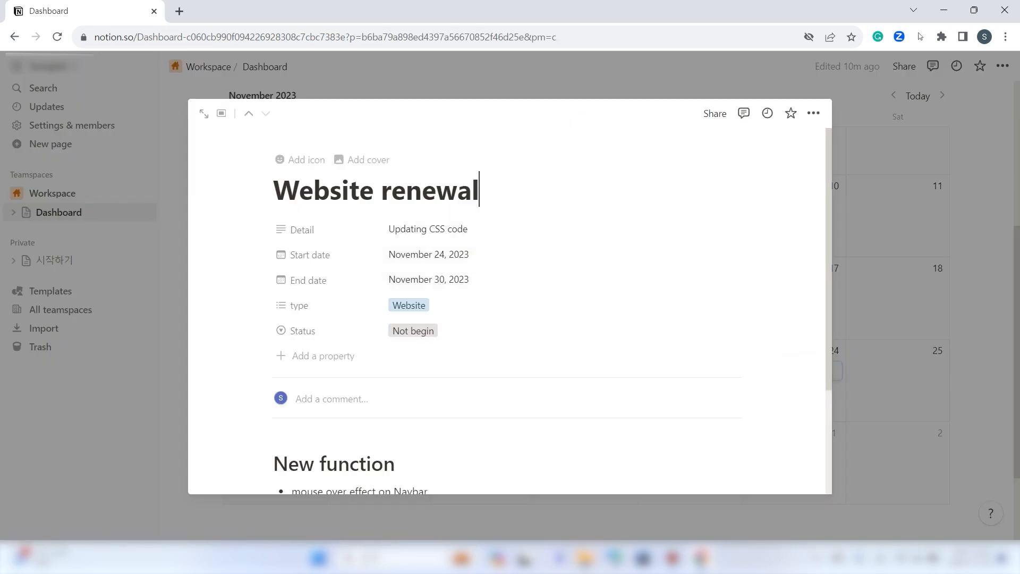
{"action": "type", "text": "#2"}
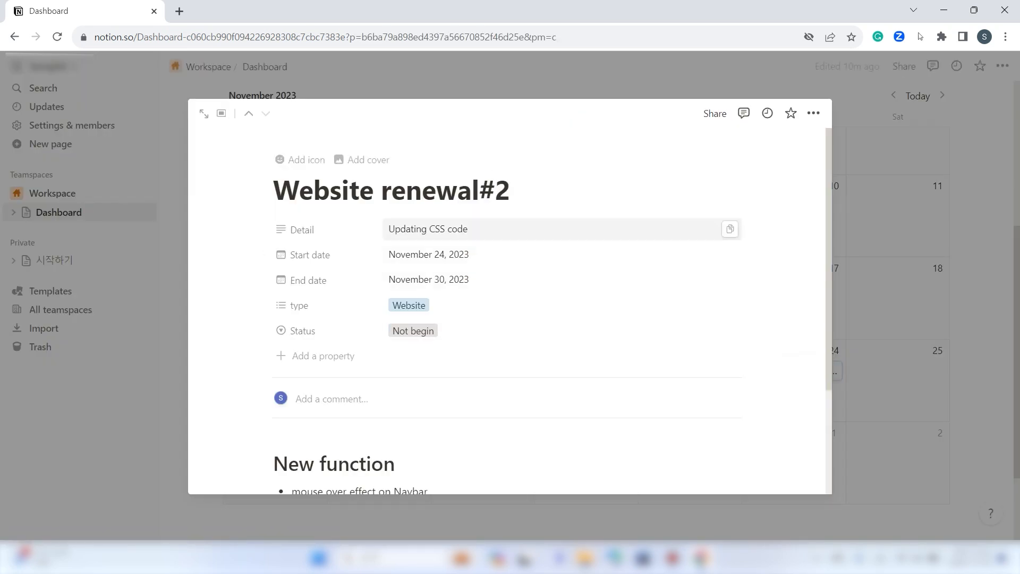
{"action": "key", "text": "Escape"}
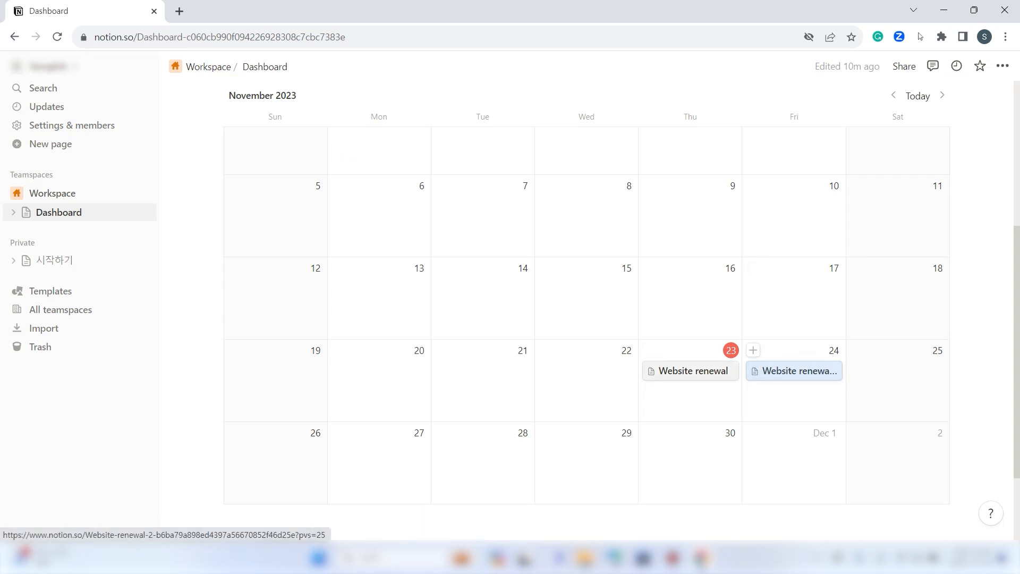
Set the Status of the Website renewal#2 item to Under process and close its page
{"action": "left_click", "coordinate": [793, 371]}
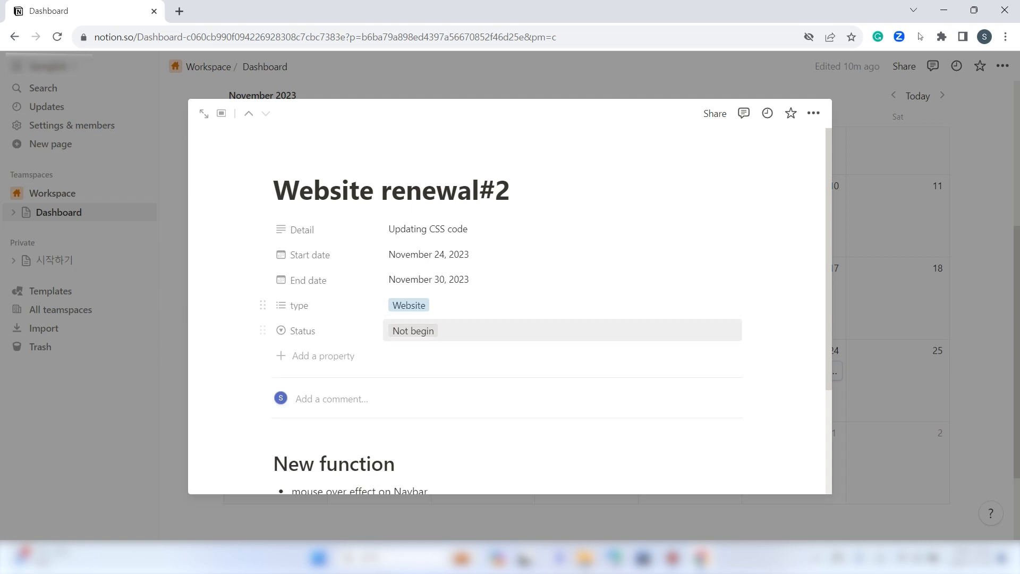
{"action": "left_click", "coordinate": [415, 331]}
{"action": "left_click", "coordinate": [441, 393]}
{"action": "key", "text": "Escape"}
Change the "Under progress" callout text on the Dashboard to "Under process"
{"action": "scroll", "coordinate": [793, 255], "scroll_direction": "down", "scroll_amount": 2}
{"action": "scroll", "coordinate": [587, 319], "scroll_direction": "up", "scroll_amount": 7}
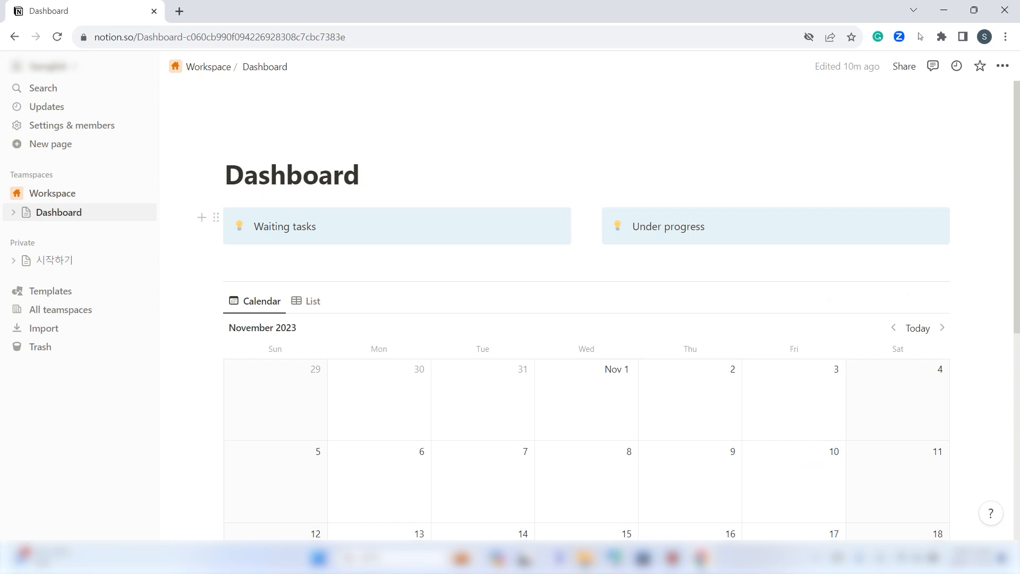
{"action": "mouse_move", "coordinate": [683, 227]}
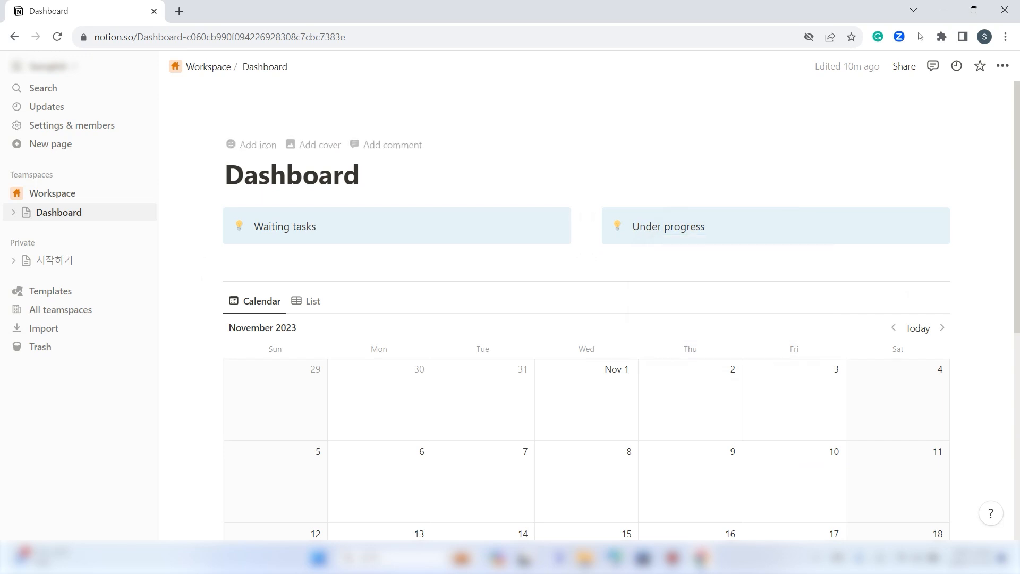
{"action": "left_click", "coordinate": [393, 258]}
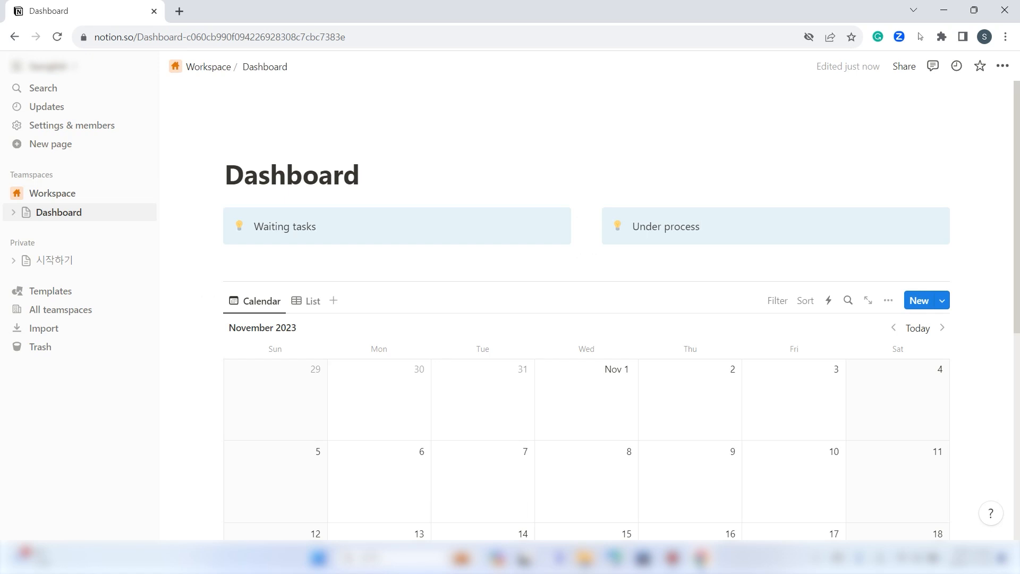
{"action": "left_click", "coordinate": [340, 258]}
{"action": "type", "text": "/link"}
{"action": "key", "text": "BackSpace"}
{"action": "key", "text": "BackSpace"}
{"action": "key", "text": "BackSpace"}
{"action": "key", "text": "BackSpace"}
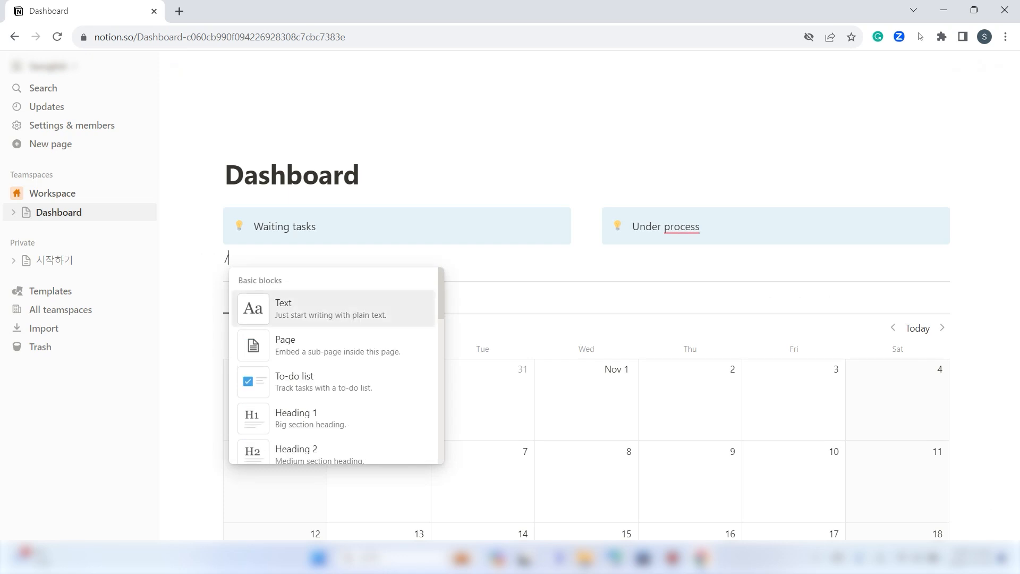
{"action": "type", "text": "link"}
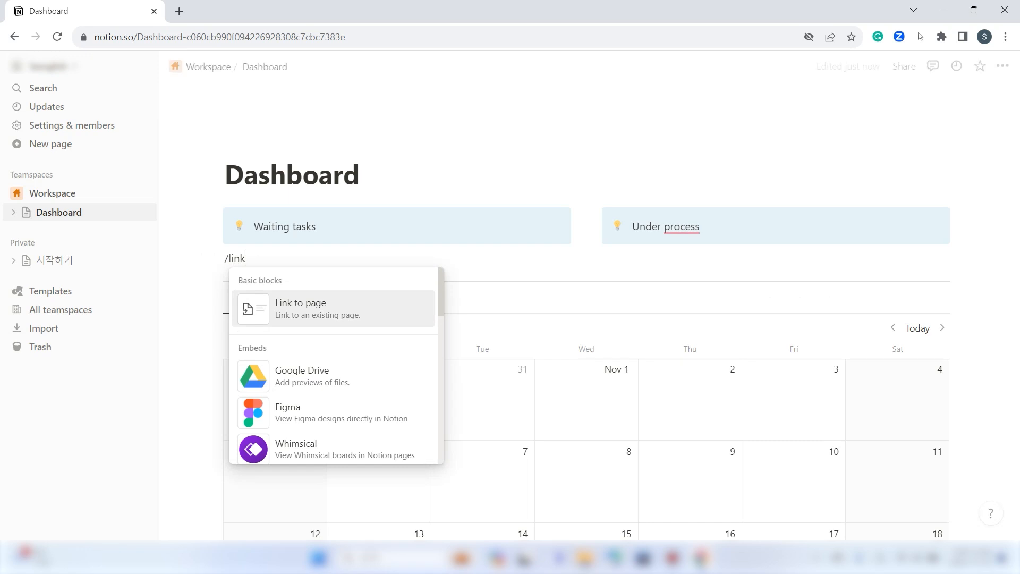
{"action": "key", "text": "BackSpace"}
{"action": "key", "text": "BackSpace"}
{"action": "key", "text": "BackSpace"}
Insert a linked view of the calendar database under the Waiting tasks callout, copying its existing List view
{"action": "type", "text": "db"}
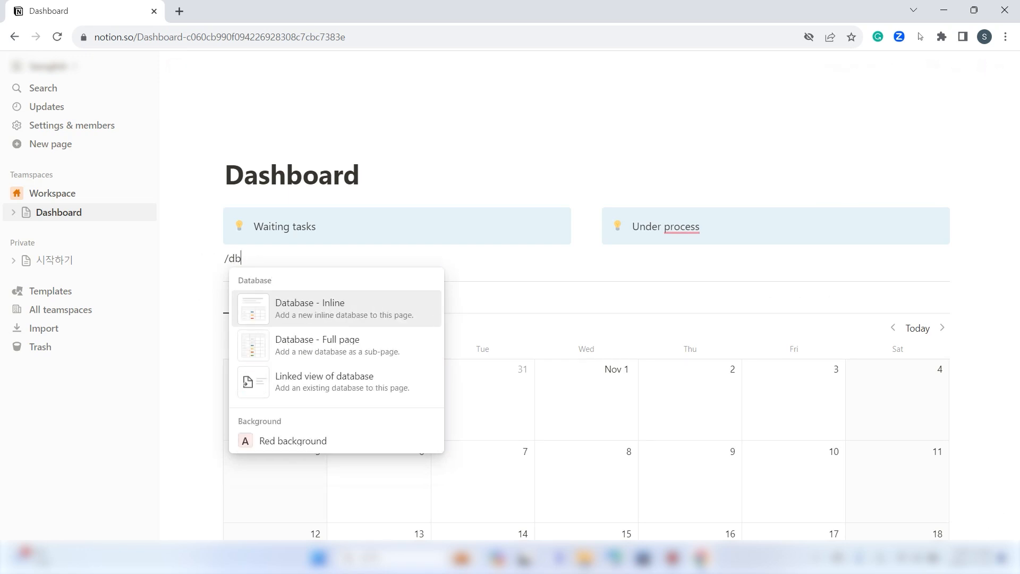
{"action": "key", "text": "Down"}
{"action": "key", "text": "Down"}
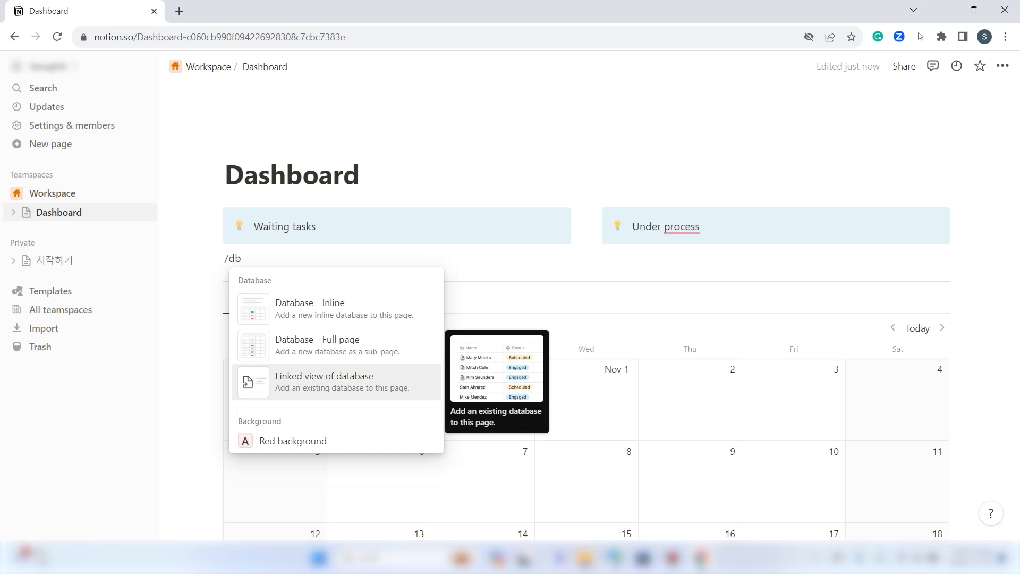
{"action": "key", "text": "Return"}
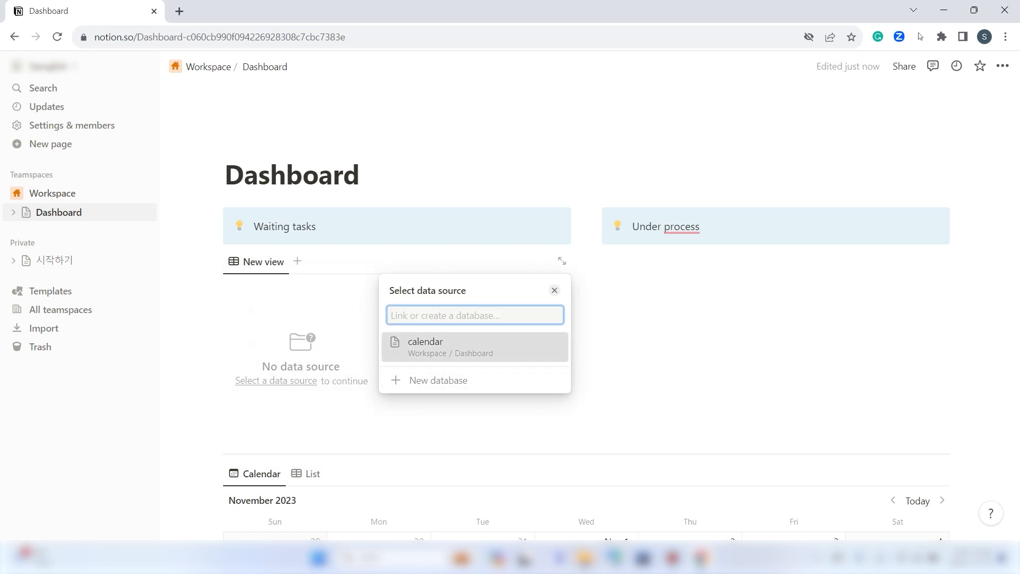
{"action": "key", "text": "Return"}
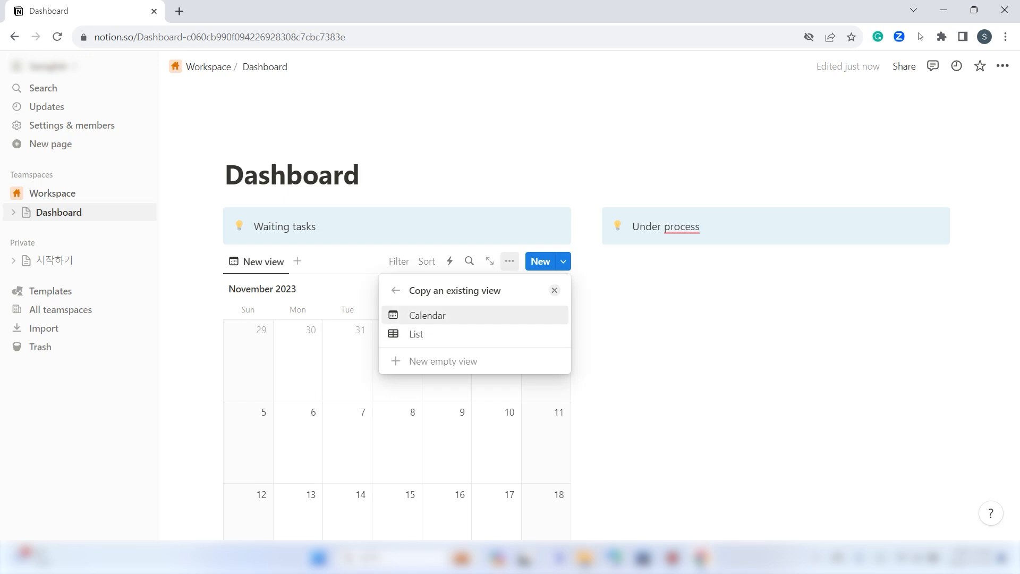
{"action": "key", "text": "Down"}
{"action": "key", "text": "Return"}
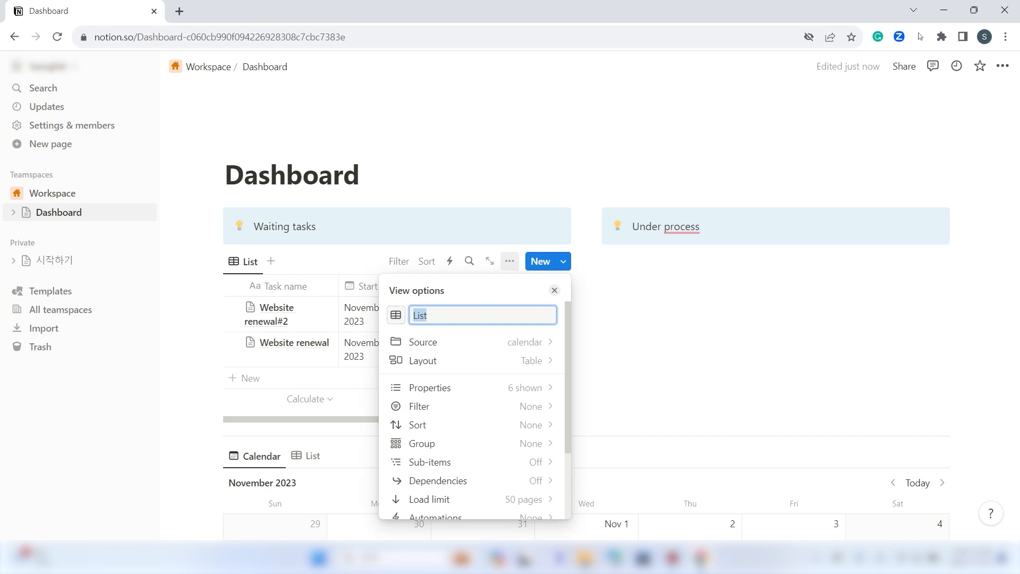
Rename the linked view under Waiting tasks as "Waiting_task" and change its layout to List
{"action": "type", "text": "Waiting_task"}
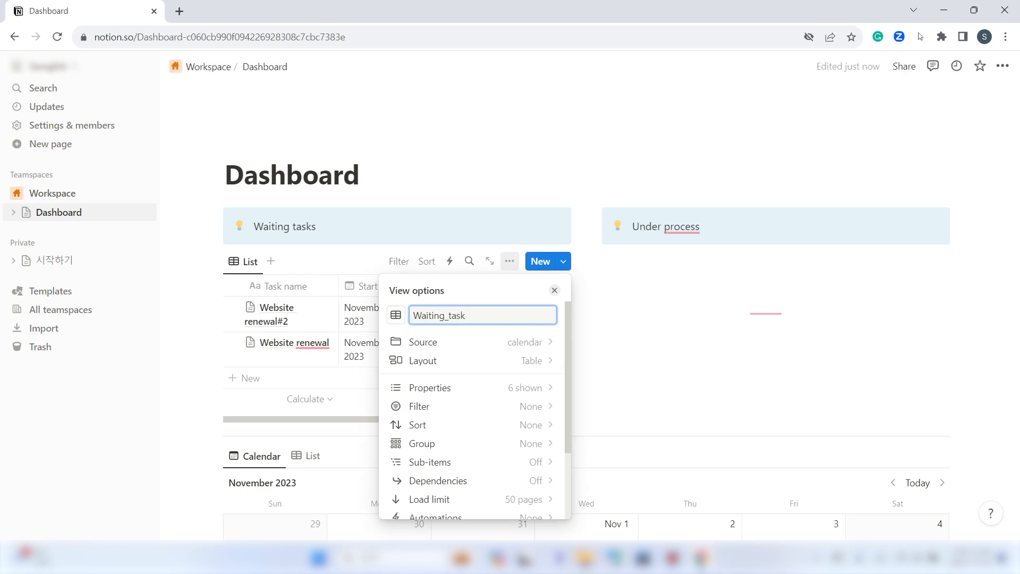
{"action": "key", "text": "Return"}
{"action": "left_click", "coordinate": [263, 261]}
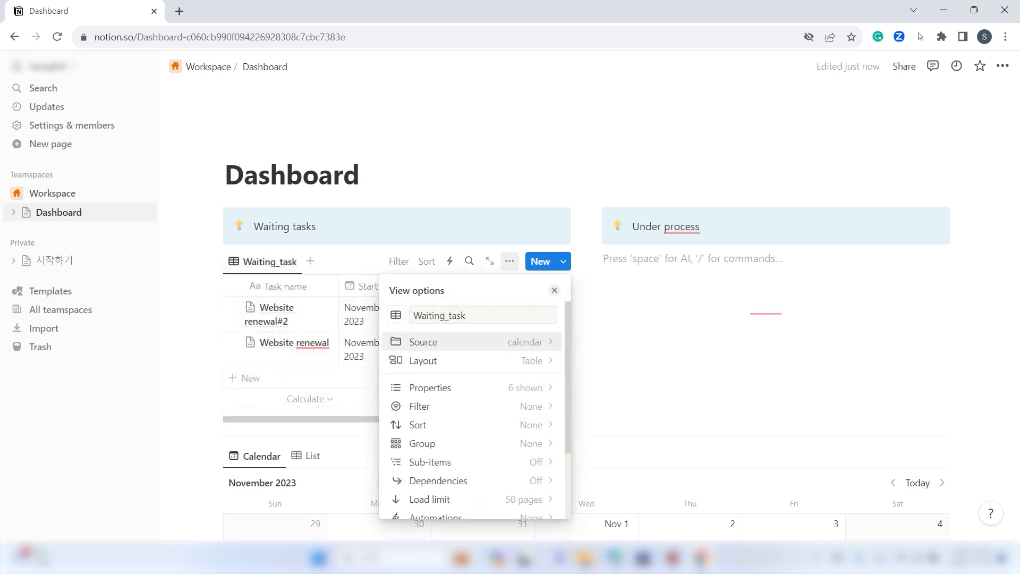
{"action": "left_click", "coordinate": [472, 361]}
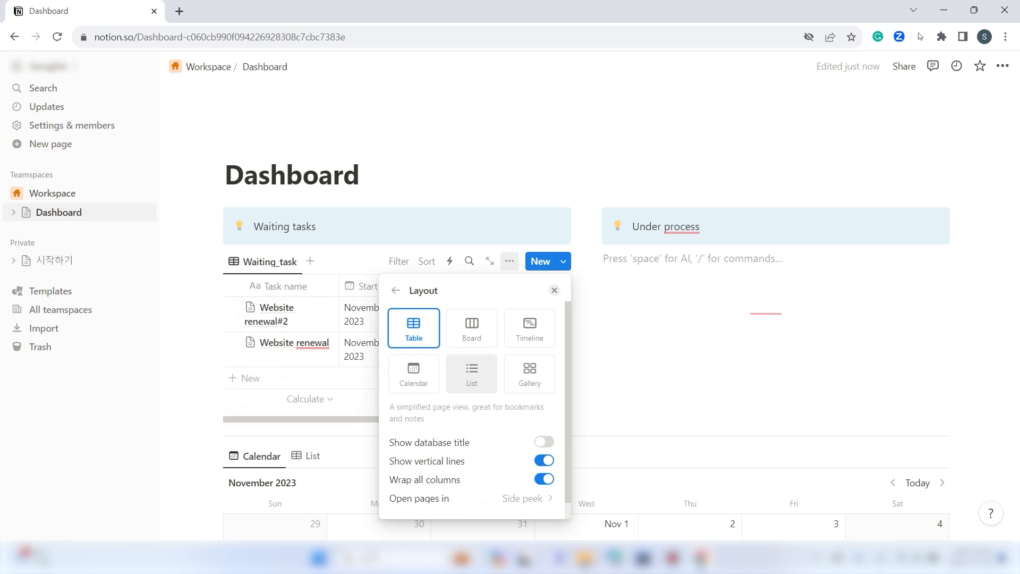
{"action": "left_click", "coordinate": [472, 371]}
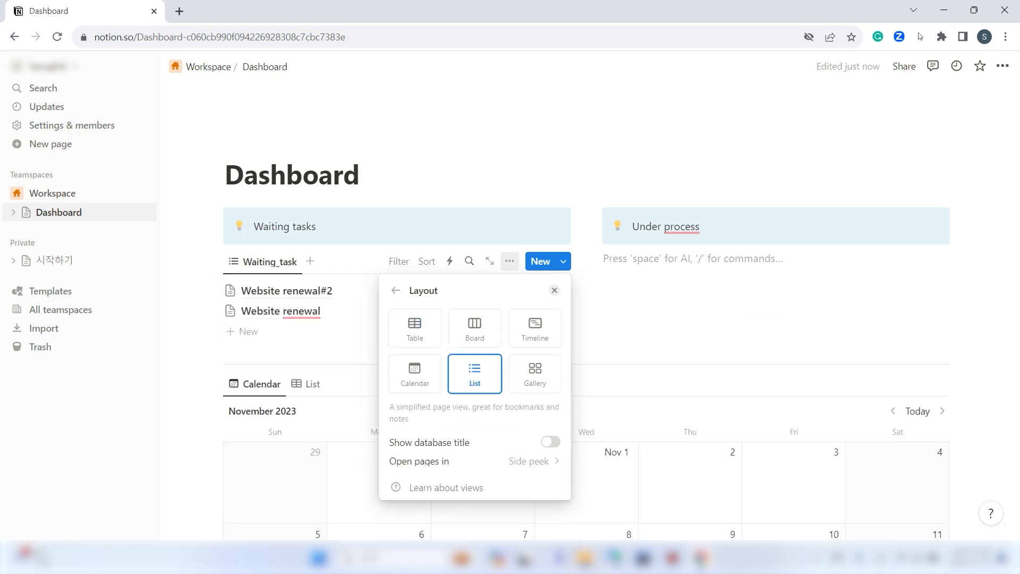
{"action": "left_click", "coordinate": [626, 330]}
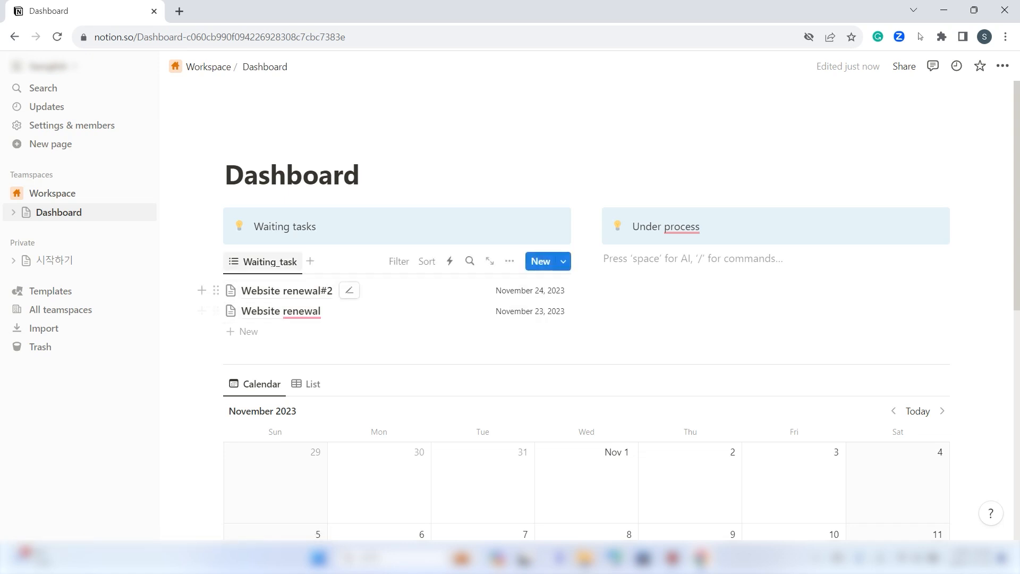
Duplicate the Waiting_task linked database block and move the copy under the Under process callout
{"action": "left_click", "coordinate": [215, 260]}
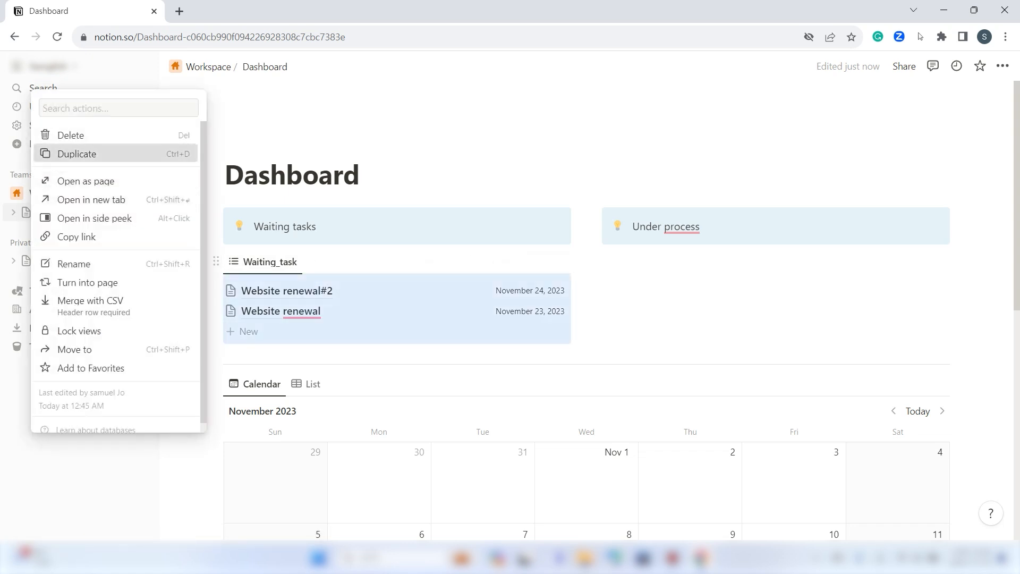
{"action": "left_click", "coordinate": [62, 153]}
{"action": "left_click_drag", "start_coordinate": [216, 365], "coordinate": [618, 267]}
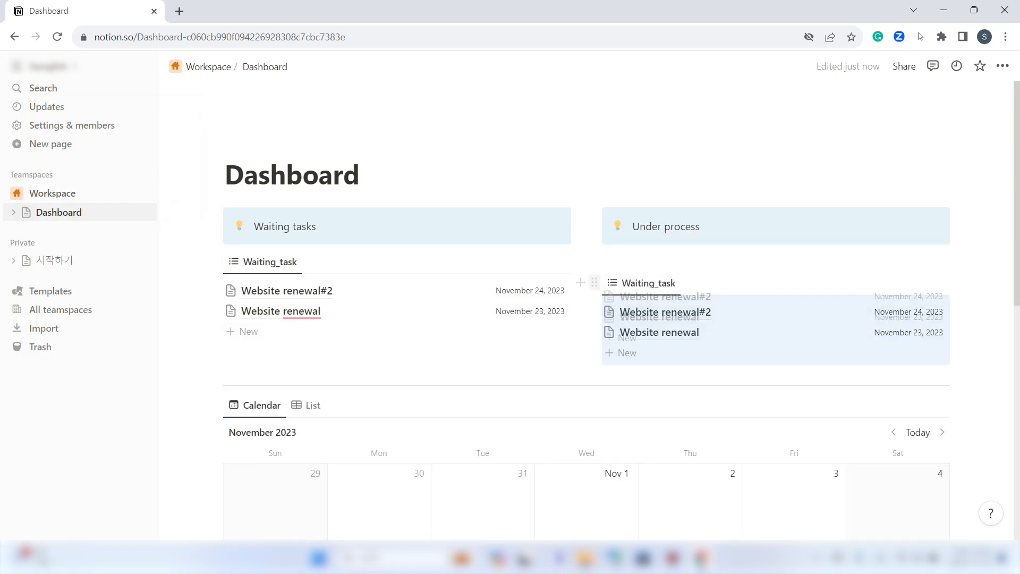
Rename the copied view under the Under process callout as "Under_process"
{"action": "left_click", "coordinate": [642, 262]}
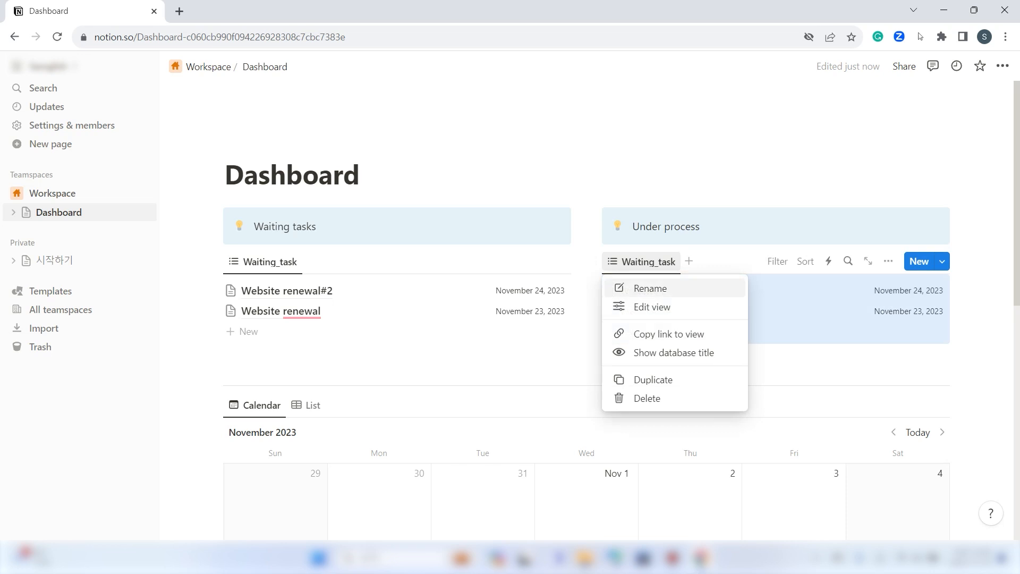
{"action": "left_click", "coordinate": [650, 287]}
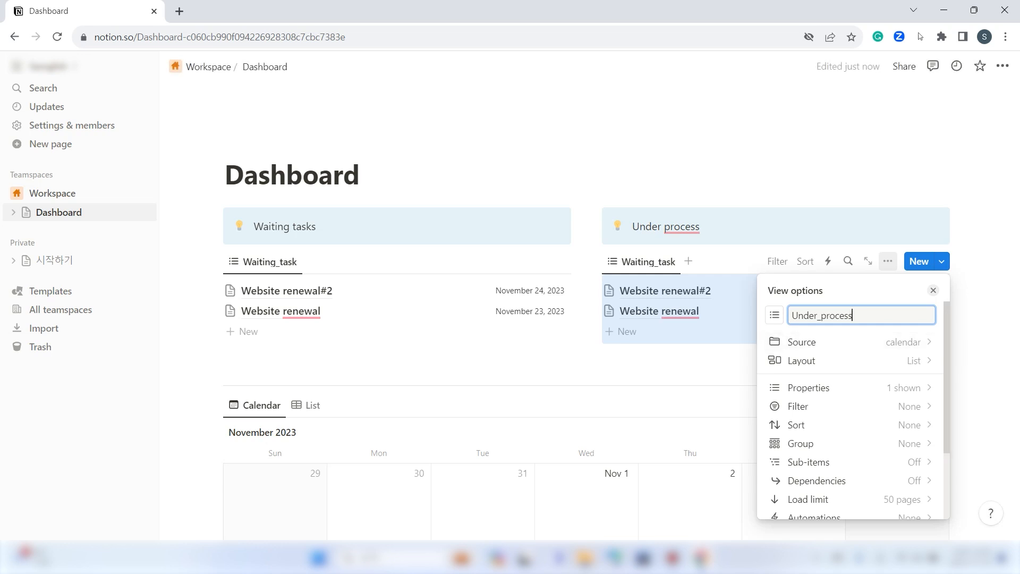
{"action": "key", "text": "Return"}
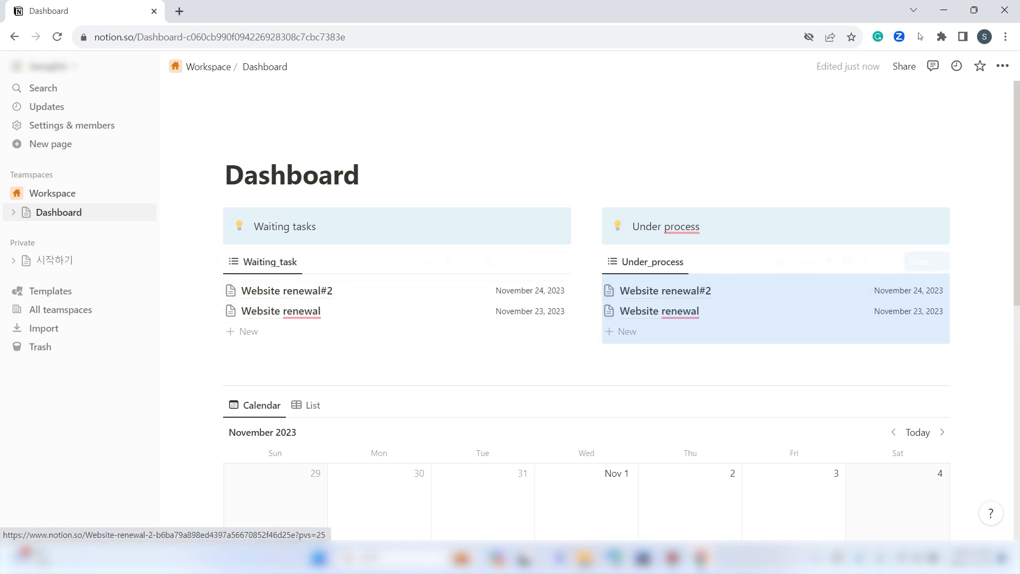
{"action": "left_click", "coordinate": [702, 227]}
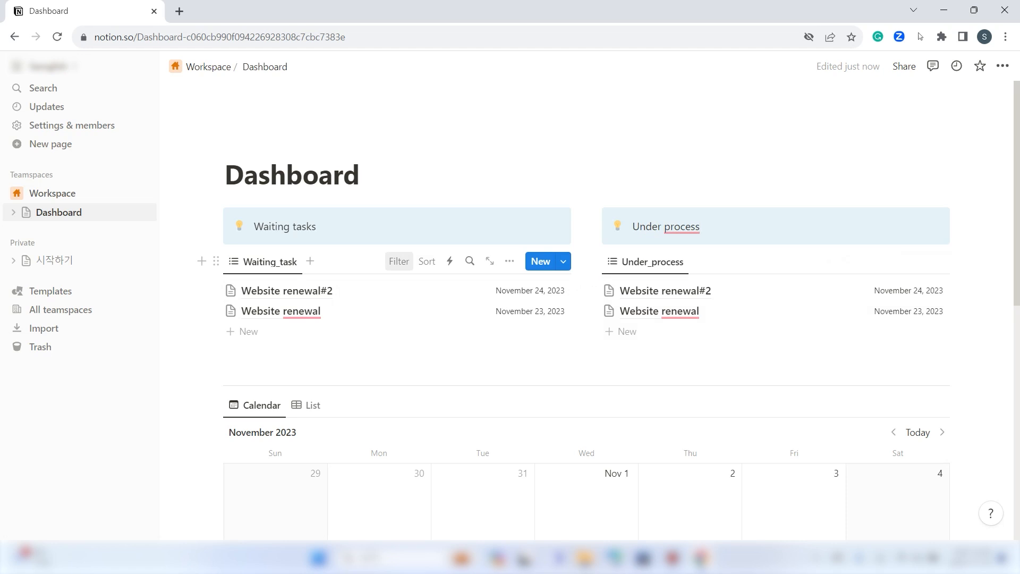
Filter the Waiting_task view to items whose Status is Not begin
{"action": "left_click", "coordinate": [399, 261]}
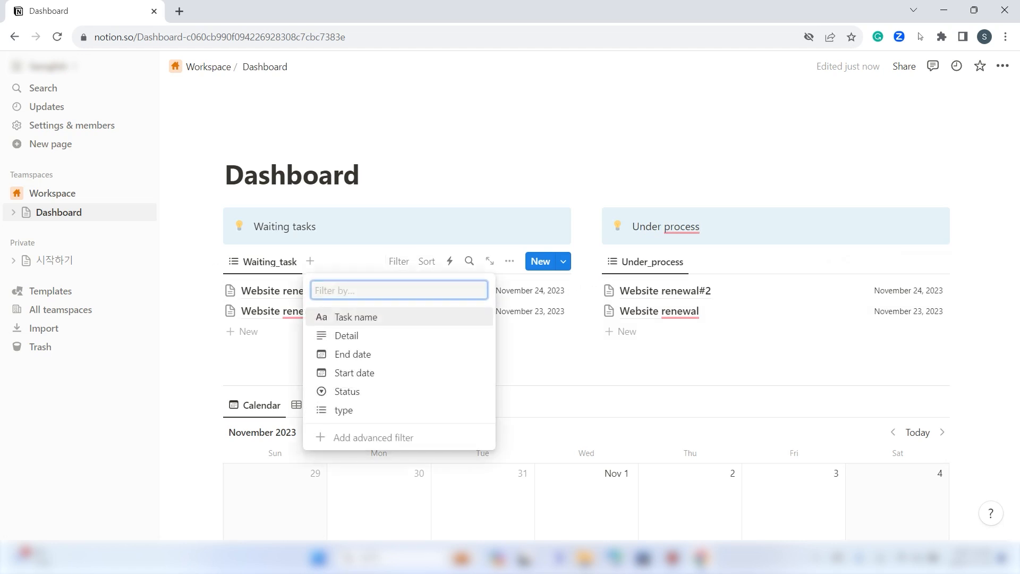
{"action": "left_click", "coordinate": [355, 391]}
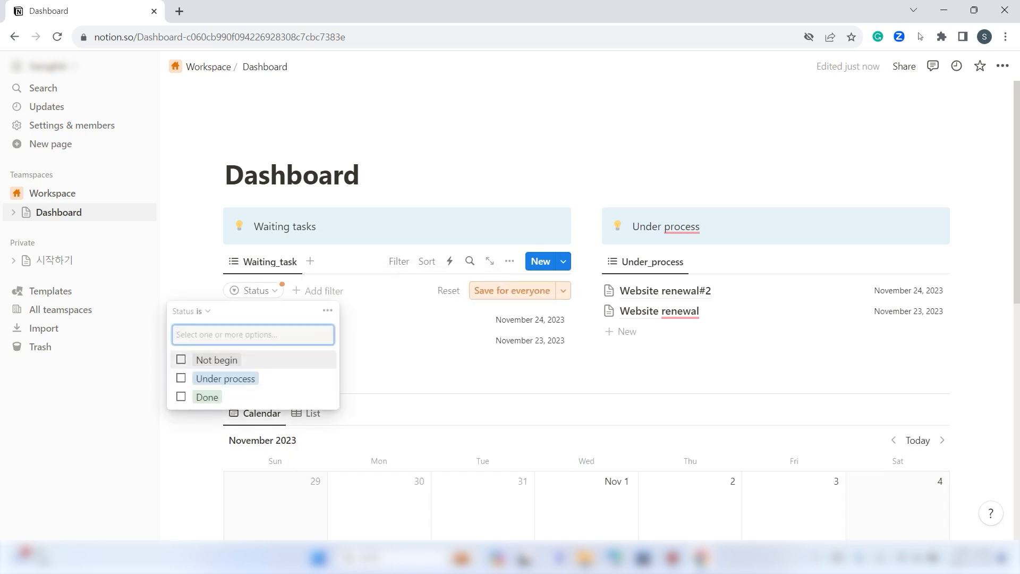
{"action": "left_click", "coordinate": [217, 360]}
{"action": "left_click", "coordinate": [384, 368]}
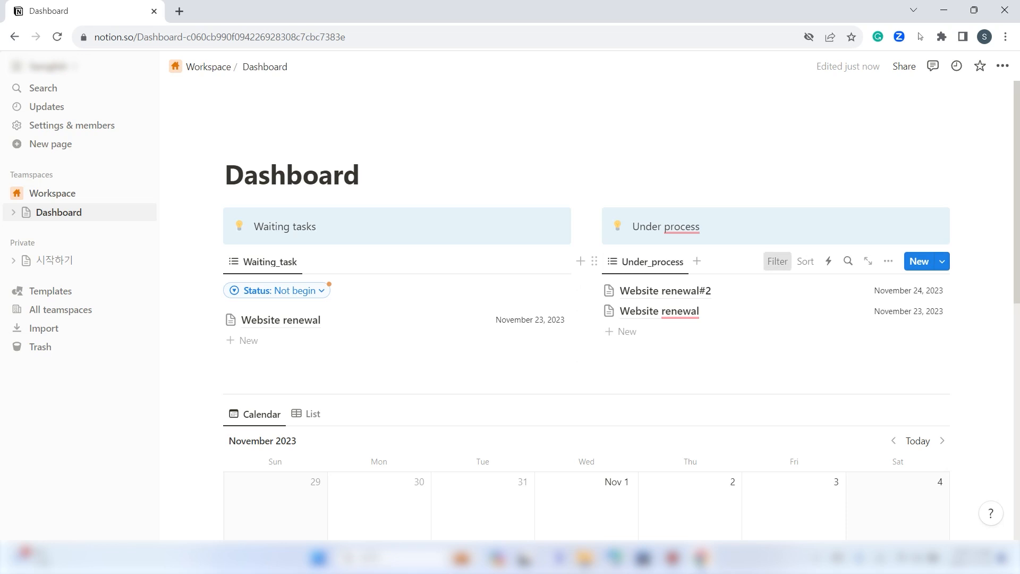
Filter the Under_process view to items whose Status is Under process
{"action": "left_click", "coordinate": [777, 261]}
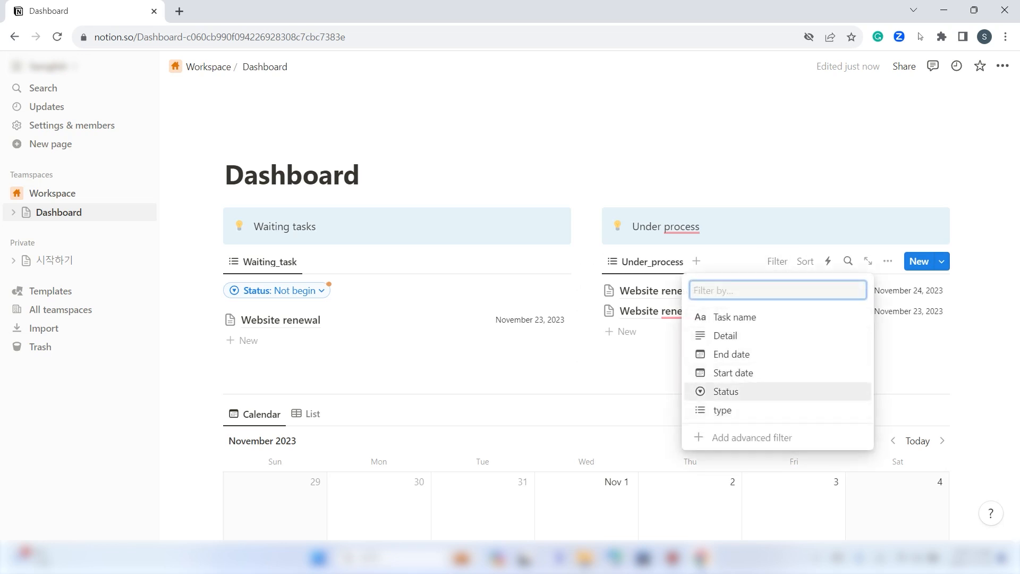
{"action": "left_click", "coordinate": [725, 391]}
{"action": "left_click", "coordinate": [560, 378]}
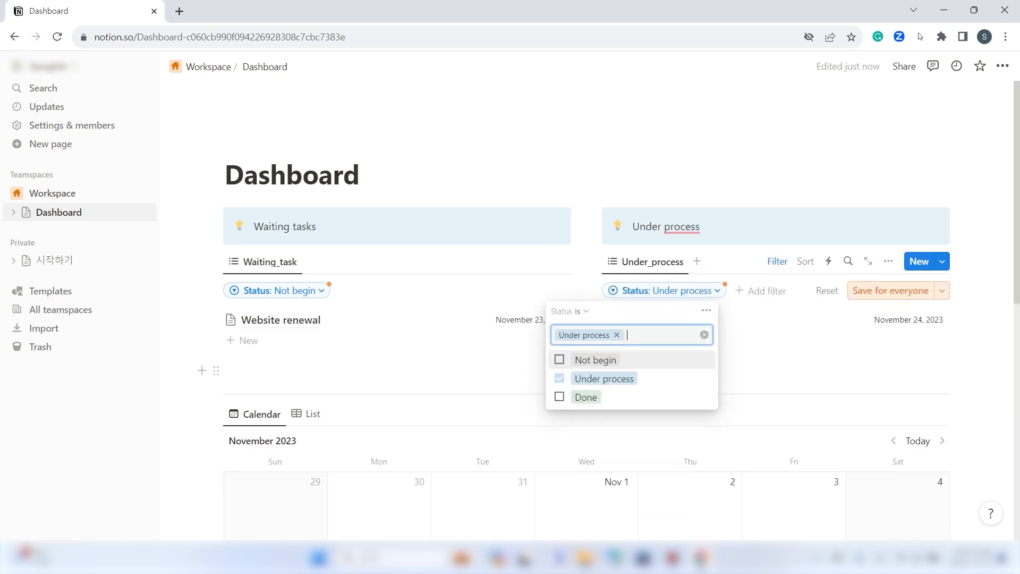
{"action": "left_click", "coordinate": [784, 360]}
Rename the November 23 calendar item "Website renewal#1" and close its page
{"action": "scroll", "coordinate": [784, 325], "scroll_direction": "down", "scroll_amount": 1}
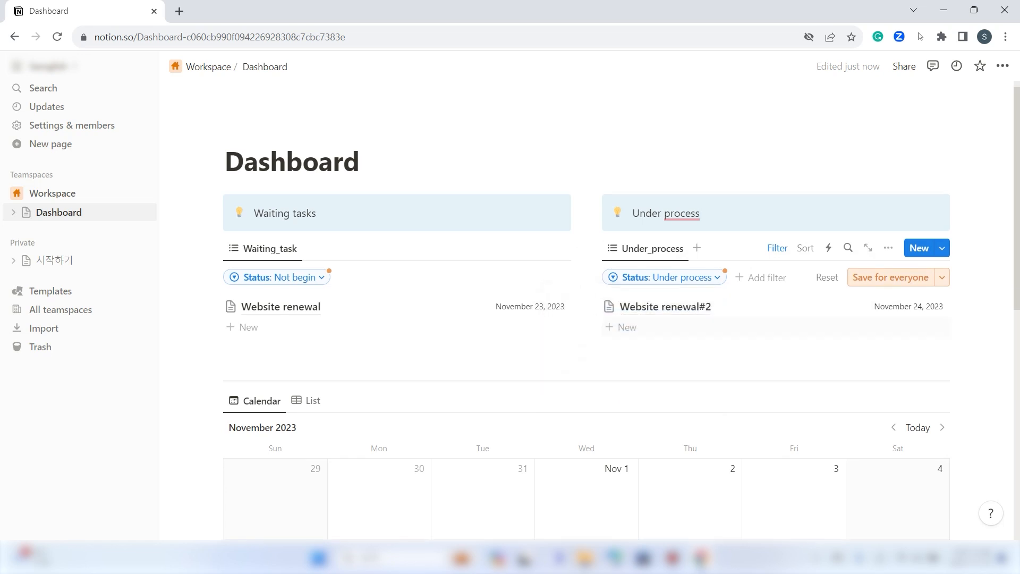
{"action": "scroll", "coordinate": [587, 298], "scroll_direction": "down", "scroll_amount": 6}
{"action": "left_click", "coordinate": [794, 285]}
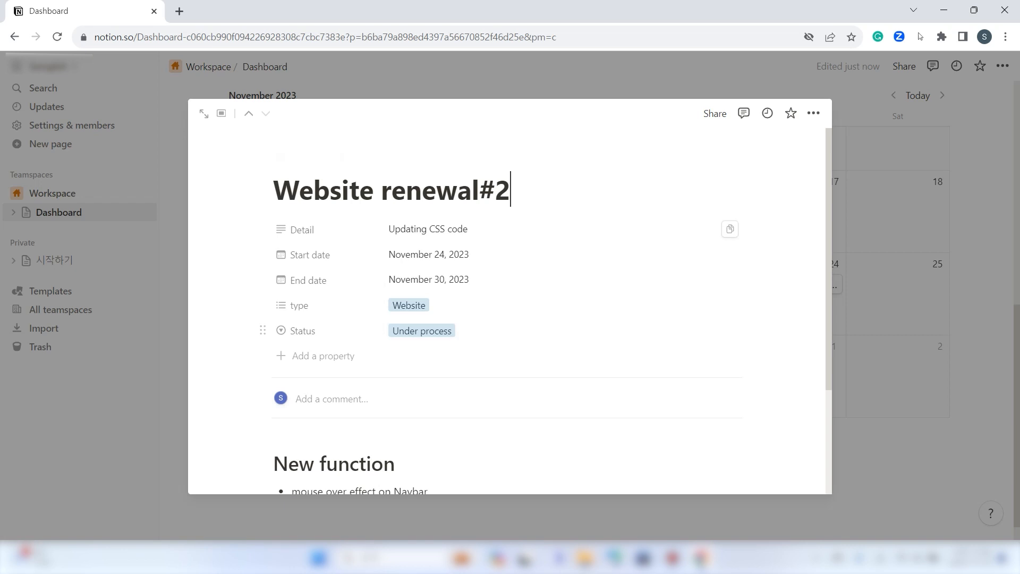
{"action": "left_click", "coordinate": [882, 223]}
{"action": "left_click", "coordinate": [693, 285]}
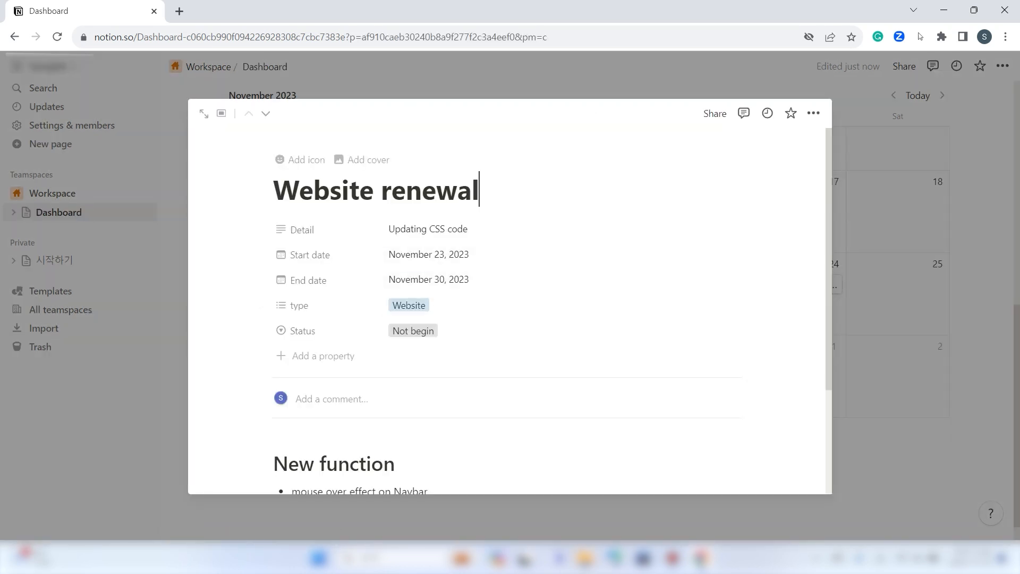
{"action": "type", "text": "#1"}
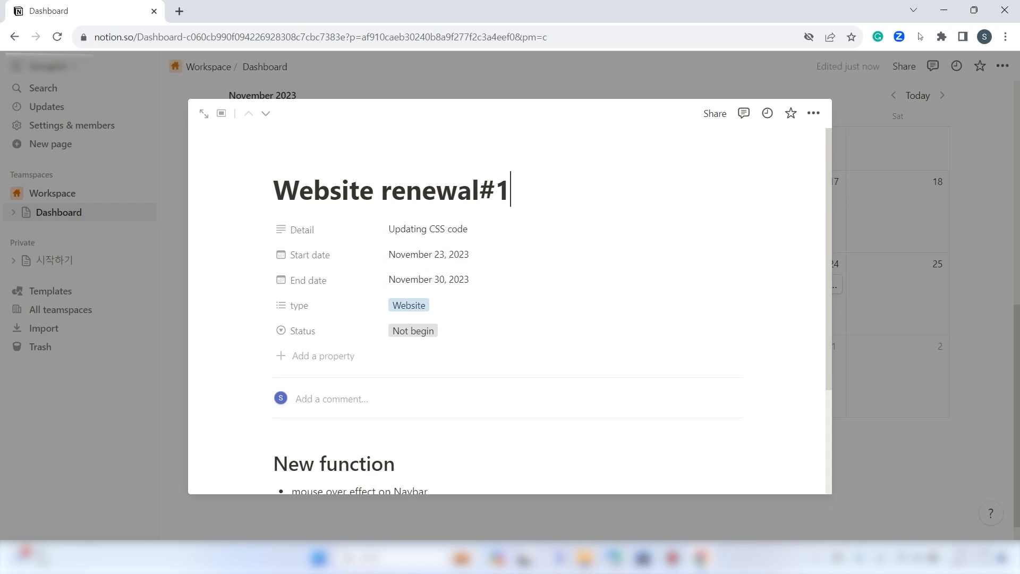
{"action": "key", "text": "Escape"}
{"action": "scroll", "coordinate": [584, 318], "scroll_direction": "up", "scroll_amount": 5}
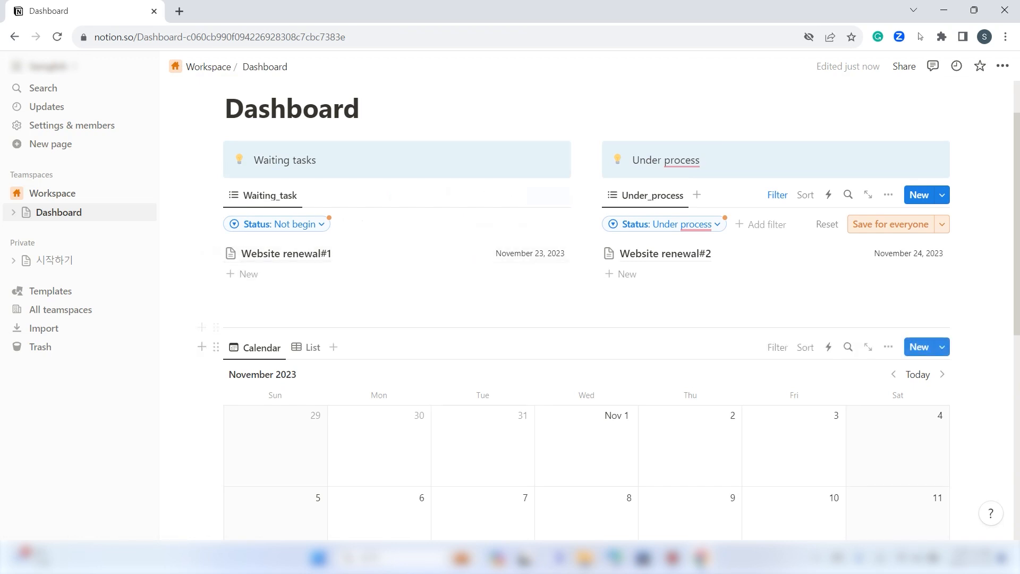
Duplicate the Website renewal#2 page from November 24 on the calendar and rename the copy "Website renewal#3"
{"action": "scroll", "coordinate": [510, 344], "scroll_direction": "up", "scroll_amount": 1}
{"action": "scroll", "coordinate": [505, 345], "scroll_direction": "down", "scroll_amount": 2}
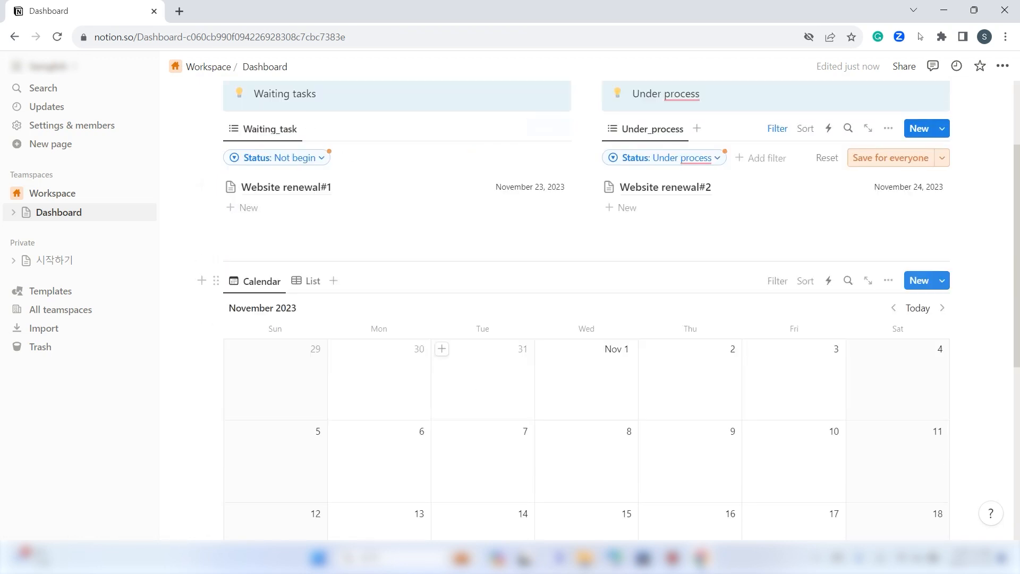
{"action": "scroll", "coordinate": [797, 422], "scroll_direction": "up", "scroll_amount": 1}
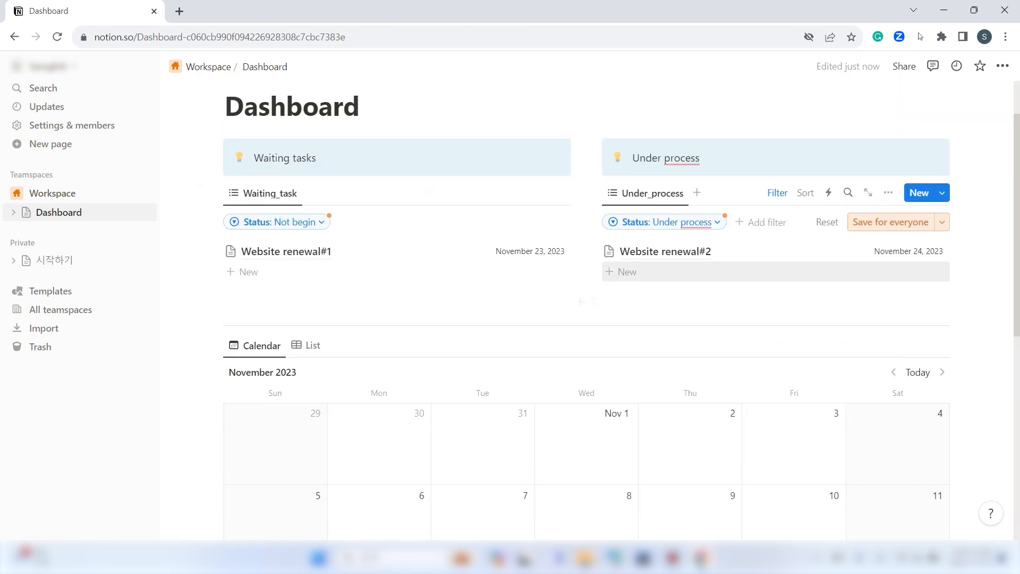
{"action": "scroll", "coordinate": [796, 422], "scroll_direction": "down", "scroll_amount": 4}
{"action": "left_click", "coordinate": [794, 417]}
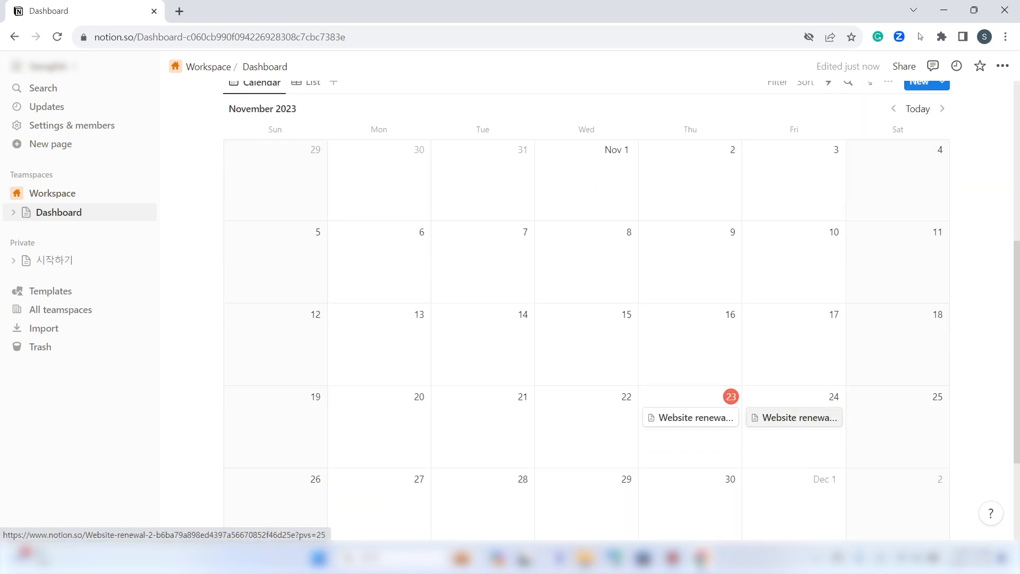
{"action": "left_click", "coordinate": [813, 113]}
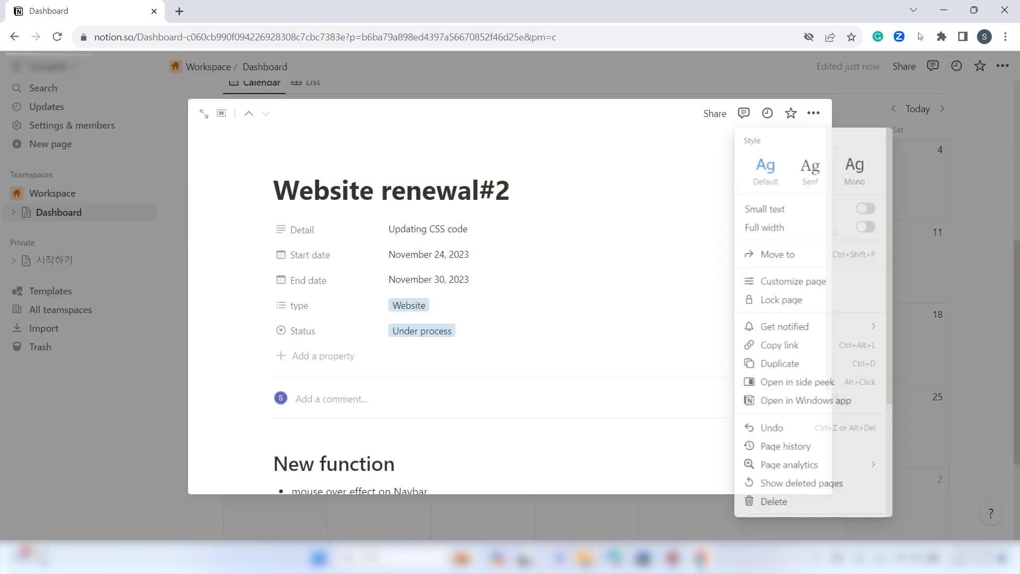
{"action": "left_click", "coordinate": [765, 364]}
{"action": "left_click", "coordinate": [575, 175]}
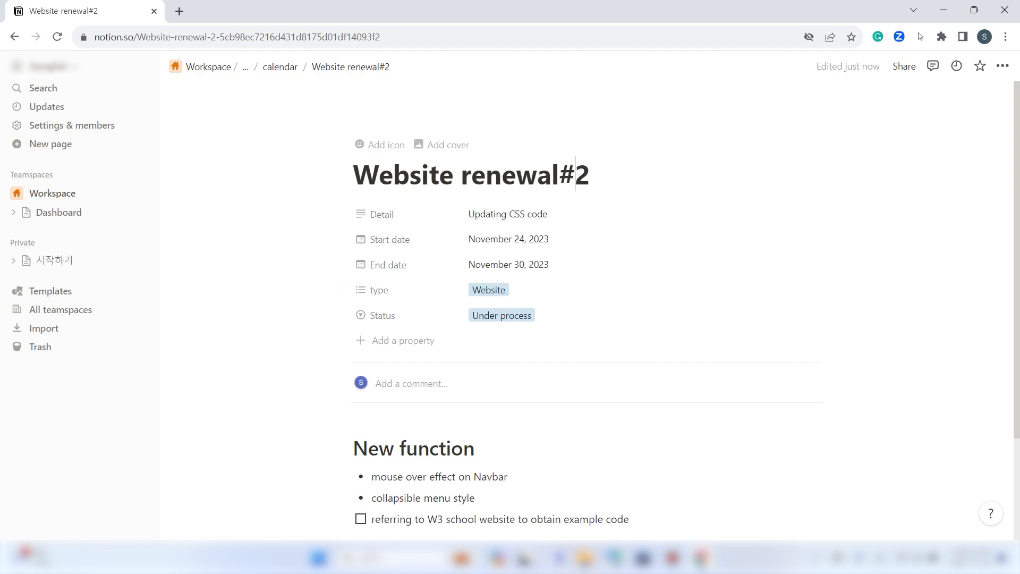
{"action": "type", "text": "3"}
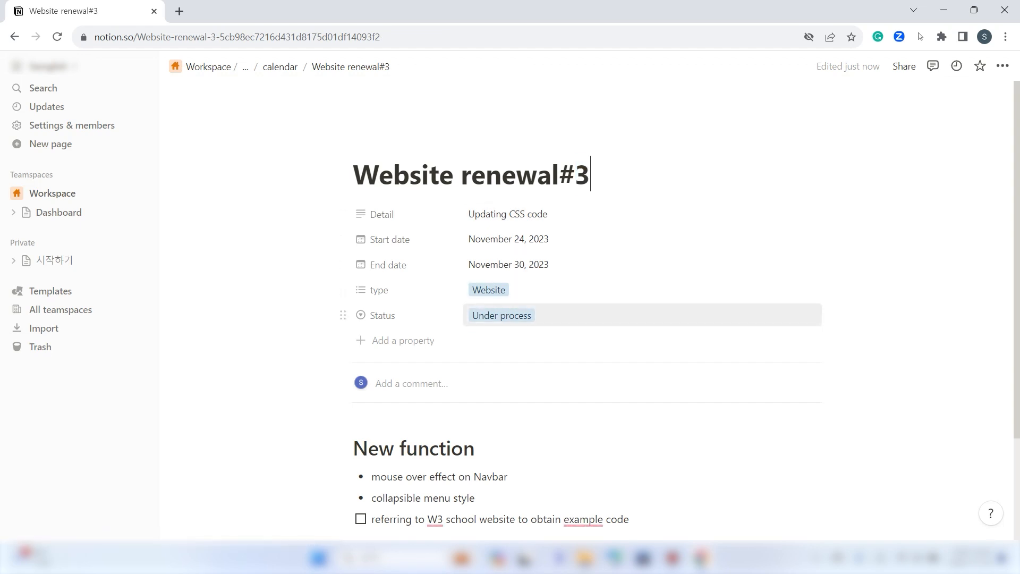
Return to the Dashboard, set the Status of the Website renewal#3 item to Done and close its page
{"action": "left_click", "coordinate": [245, 66]}
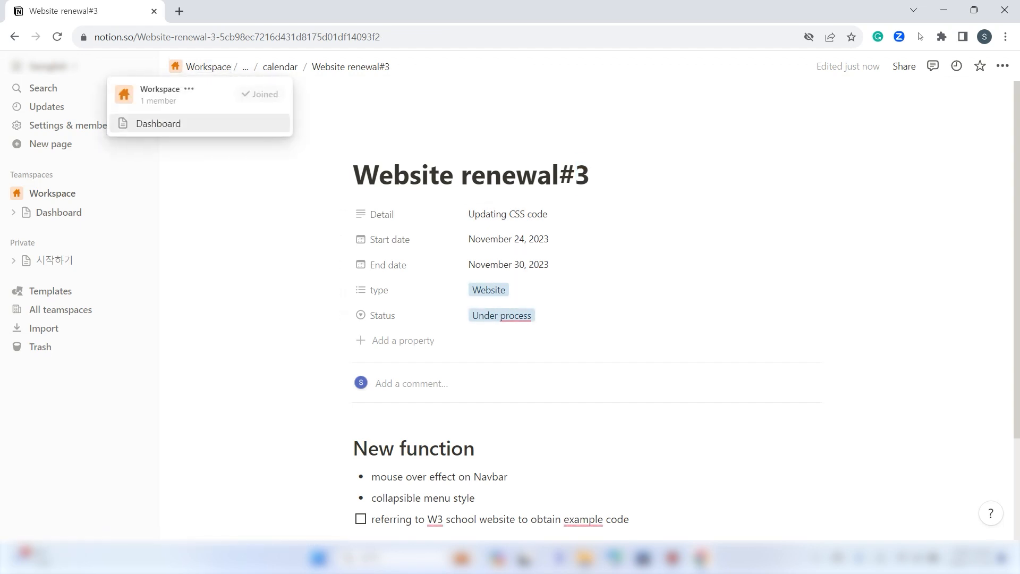
{"action": "left_click", "coordinate": [160, 123]}
{"action": "scroll", "coordinate": [585, 318], "scroll_direction": "down", "scroll_amount": 7}
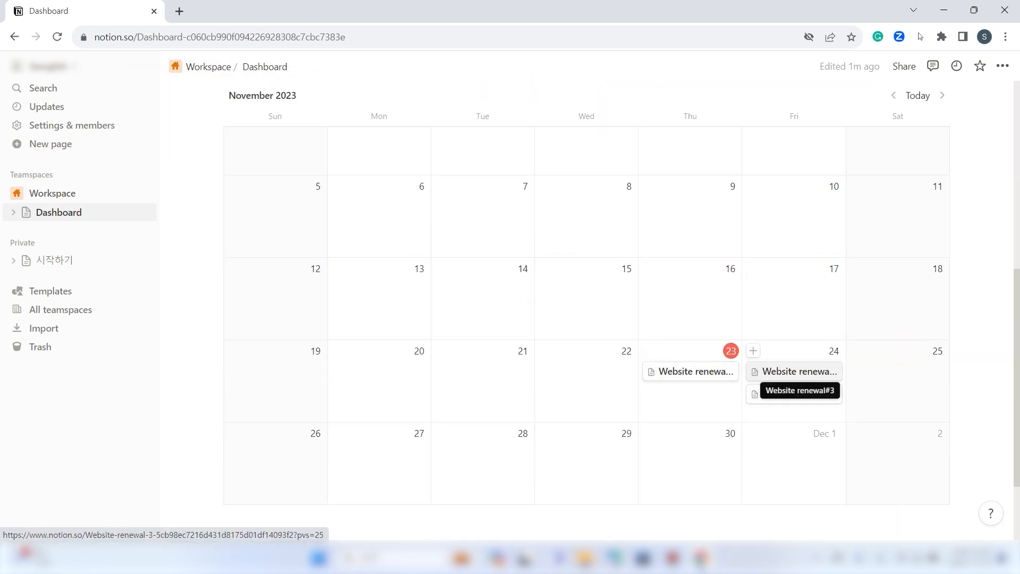
{"action": "left_click", "coordinate": [781, 393]}
{"action": "left_click", "coordinate": [425, 330]}
{"action": "key", "text": "Down"}
{"action": "key", "text": "Return"}
{"action": "key", "text": "Escape"}
{"action": "scroll", "coordinate": [691, 351], "scroll_direction": "up", "scroll_amount": 7}
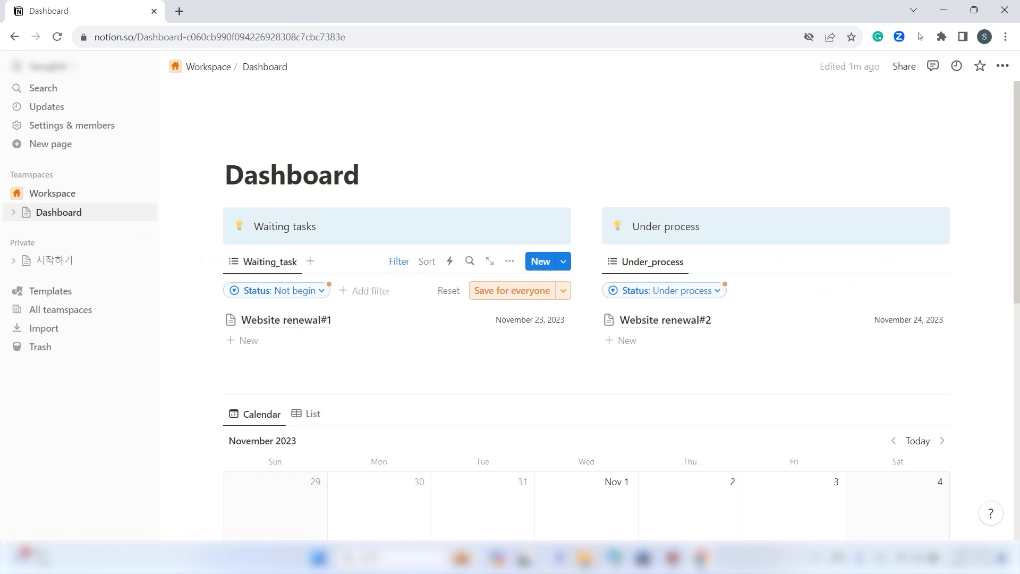
Set the Status of the Website renewal#3 calendar item to Under process, close its page and return to the linked views
{"action": "scroll", "coordinate": [585, 292], "scroll_direction": "down", "scroll_amount": 6}
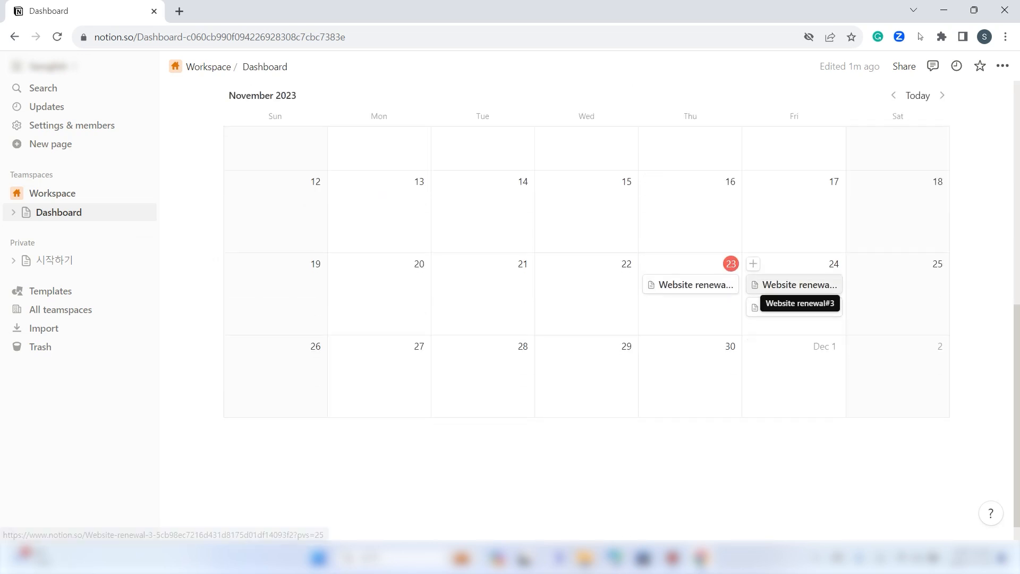
{"action": "left_click", "coordinate": [794, 284]}
{"action": "left_click", "coordinate": [406, 331]}
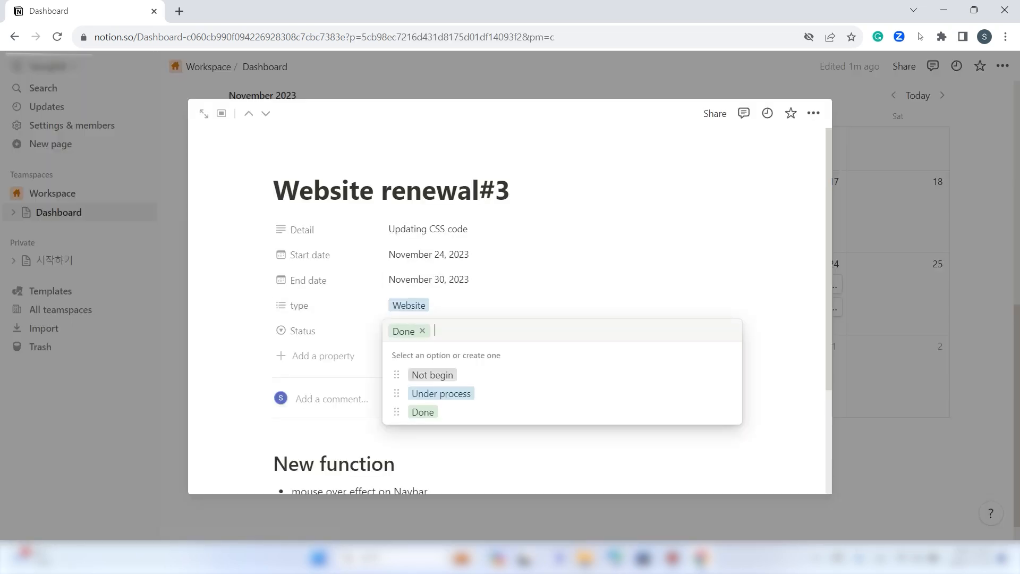
{"action": "left_click", "coordinate": [441, 393]}
{"action": "key", "text": "Escape"}
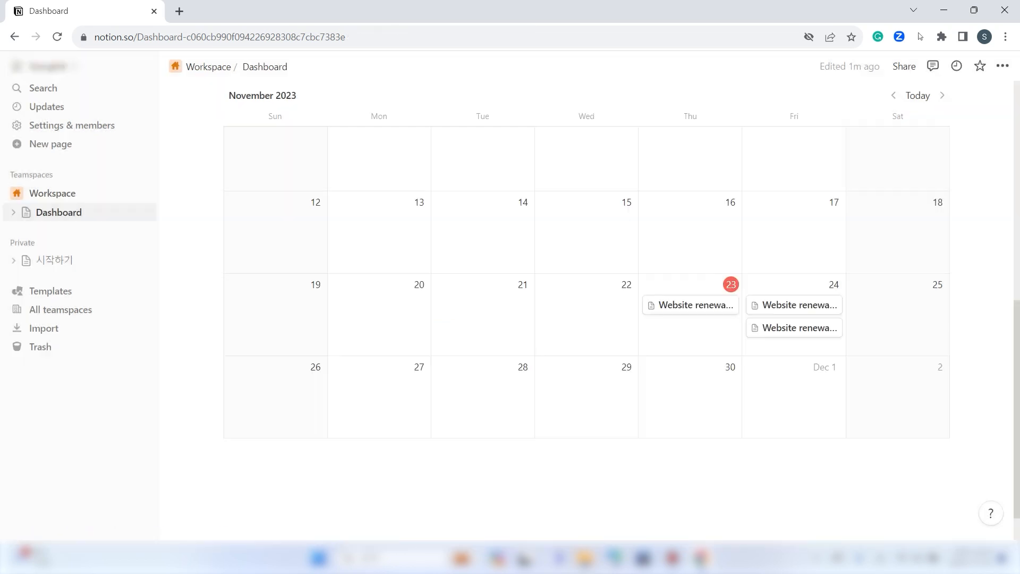
{"action": "scroll", "coordinate": [664, 319], "scroll_direction": "up", "scroll_amount": 10}
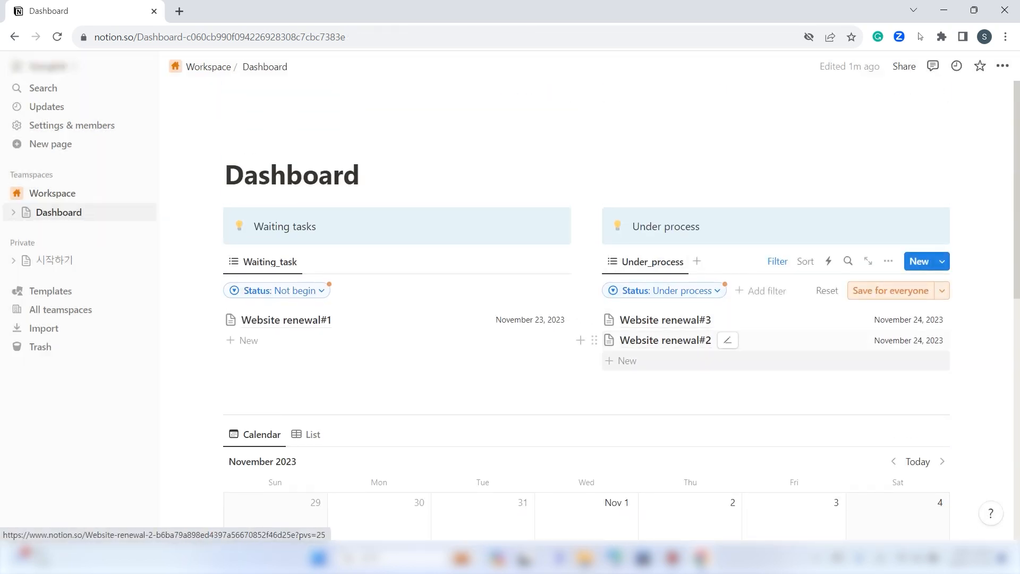
{"action": "scroll", "coordinate": [664, 319], "scroll_direction": "down", "scroll_amount": 4}
{"action": "scroll", "coordinate": [664, 319], "scroll_direction": "down", "scroll_amount": 4}
{"action": "scroll", "coordinate": [664, 319], "scroll_direction": "up", "scroll_amount": 7}
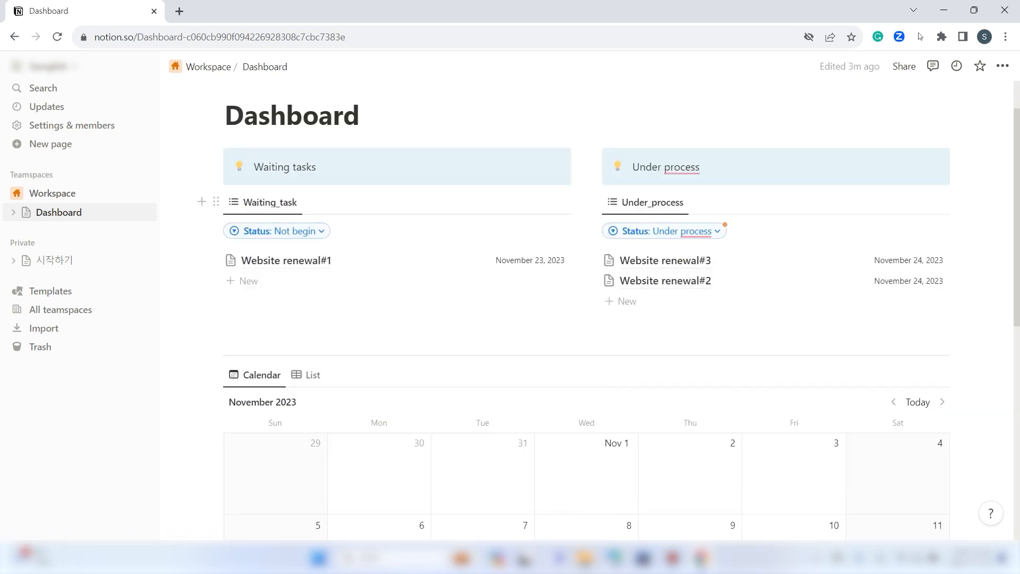
{"action": "scroll", "coordinate": [664, 319], "scroll_direction": "down", "scroll_amount": 6}
{"action": "scroll", "coordinate": [664, 318], "scroll_direction": "up", "scroll_amount": 7}
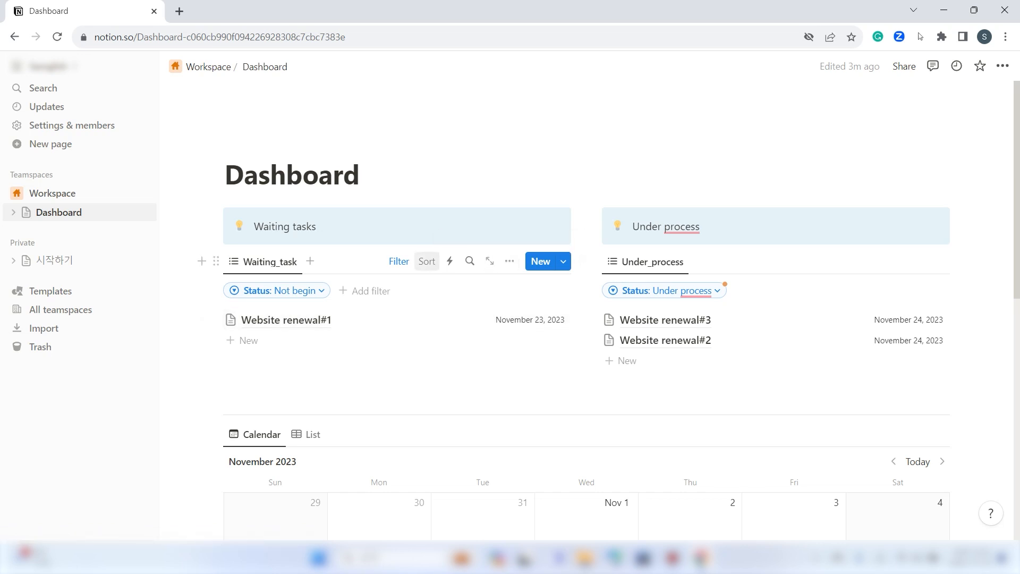
Show the Detail property in the Waiting_task list view and close its view options
{"action": "left_click", "coordinate": [509, 261]}
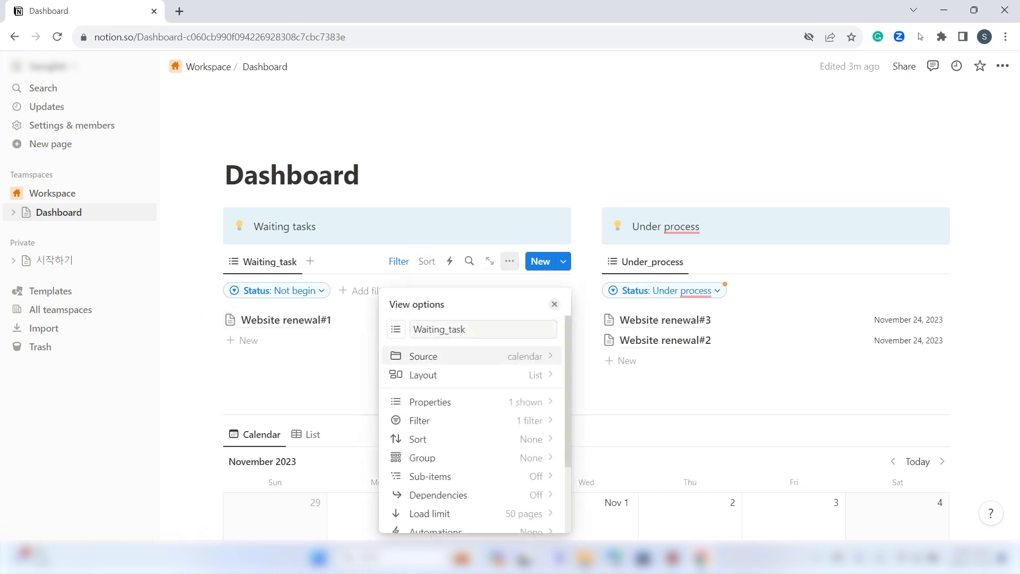
{"action": "left_click", "coordinate": [451, 402]}
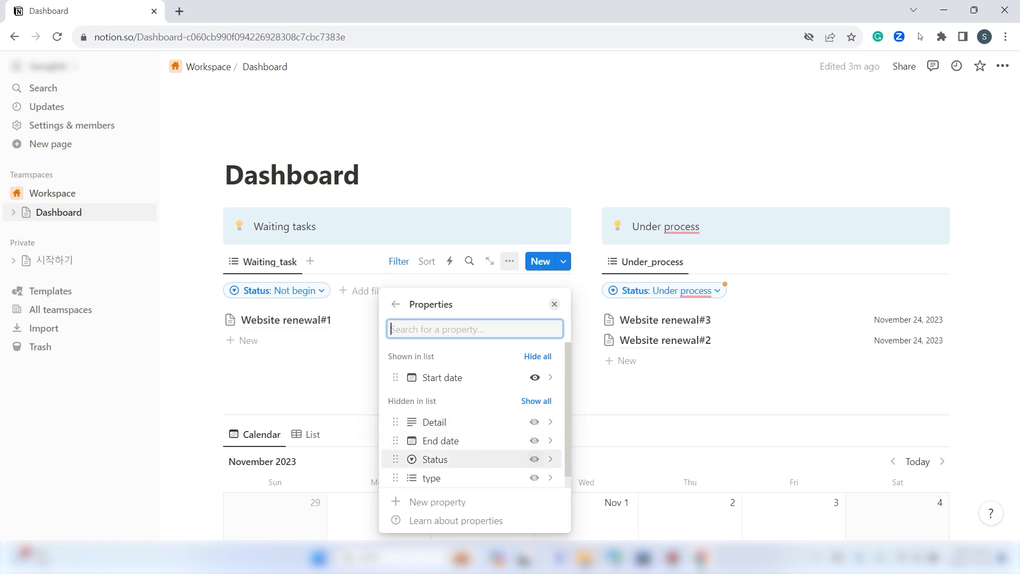
{"action": "left_click", "coordinate": [535, 422]}
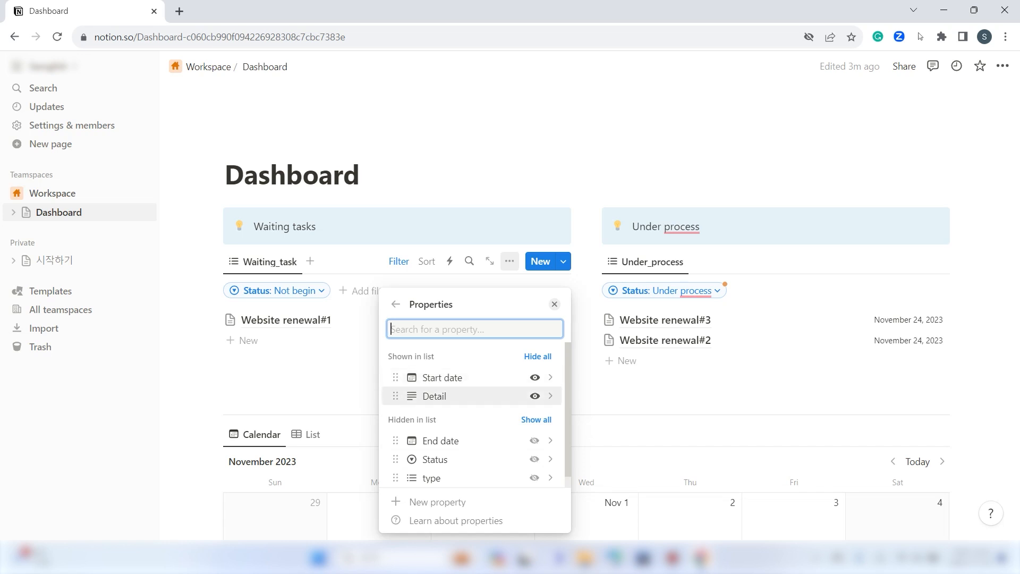
{"action": "left_click", "coordinate": [340, 375]}
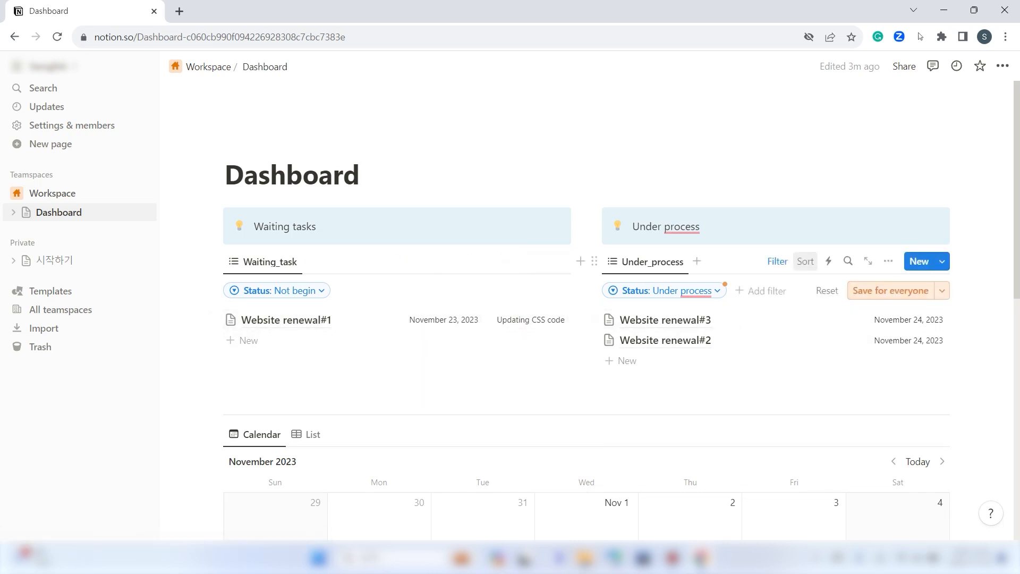
Make the Detail property visible in the Under_process list view and close its view options
{"action": "left_click", "coordinate": [888, 261]}
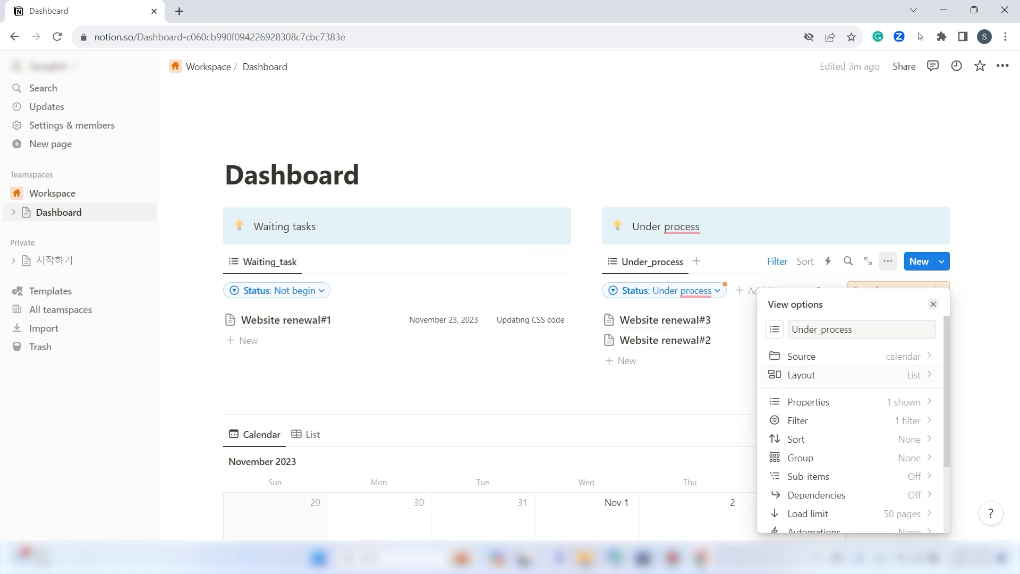
{"action": "left_click", "coordinate": [829, 402]}
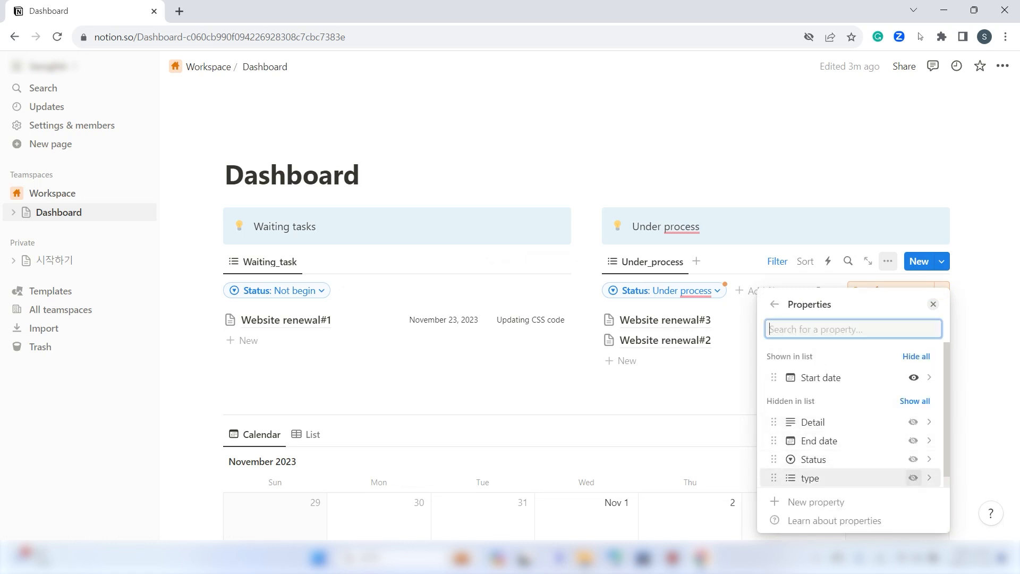
{"action": "left_click", "coordinate": [913, 422]}
{"action": "key", "text": "Escape"}
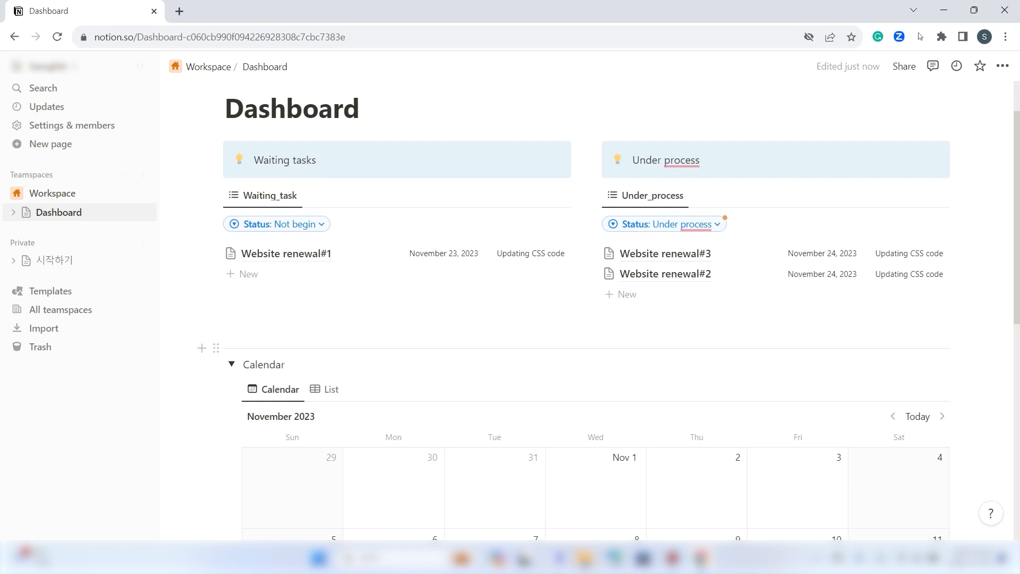
{"action": "scroll", "coordinate": [584, 319], "scroll_direction": "down", "scroll_amount": 5}
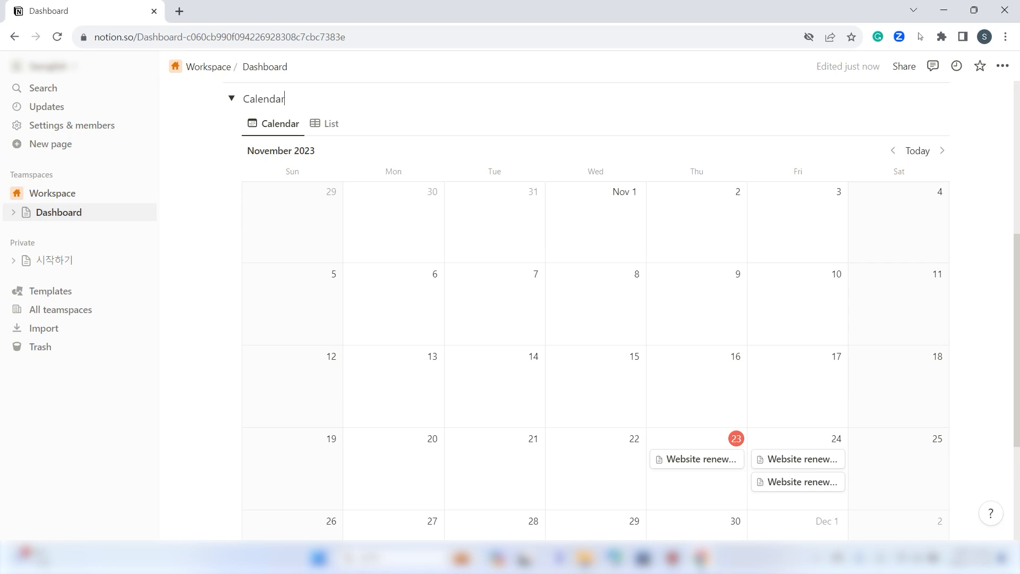
{"action": "scroll", "coordinate": [584, 318], "scroll_direction": "up", "scroll_amount": 6}
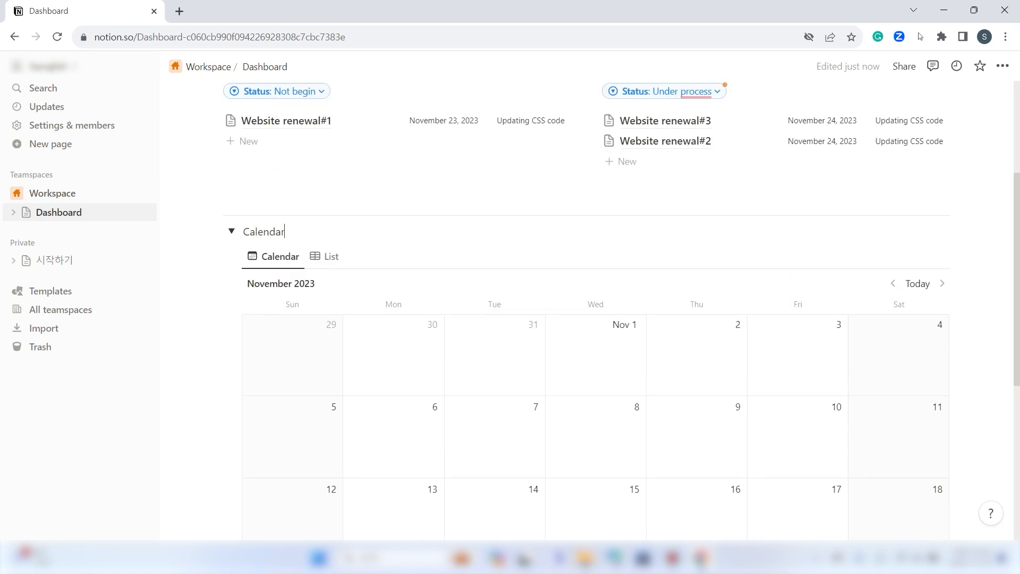